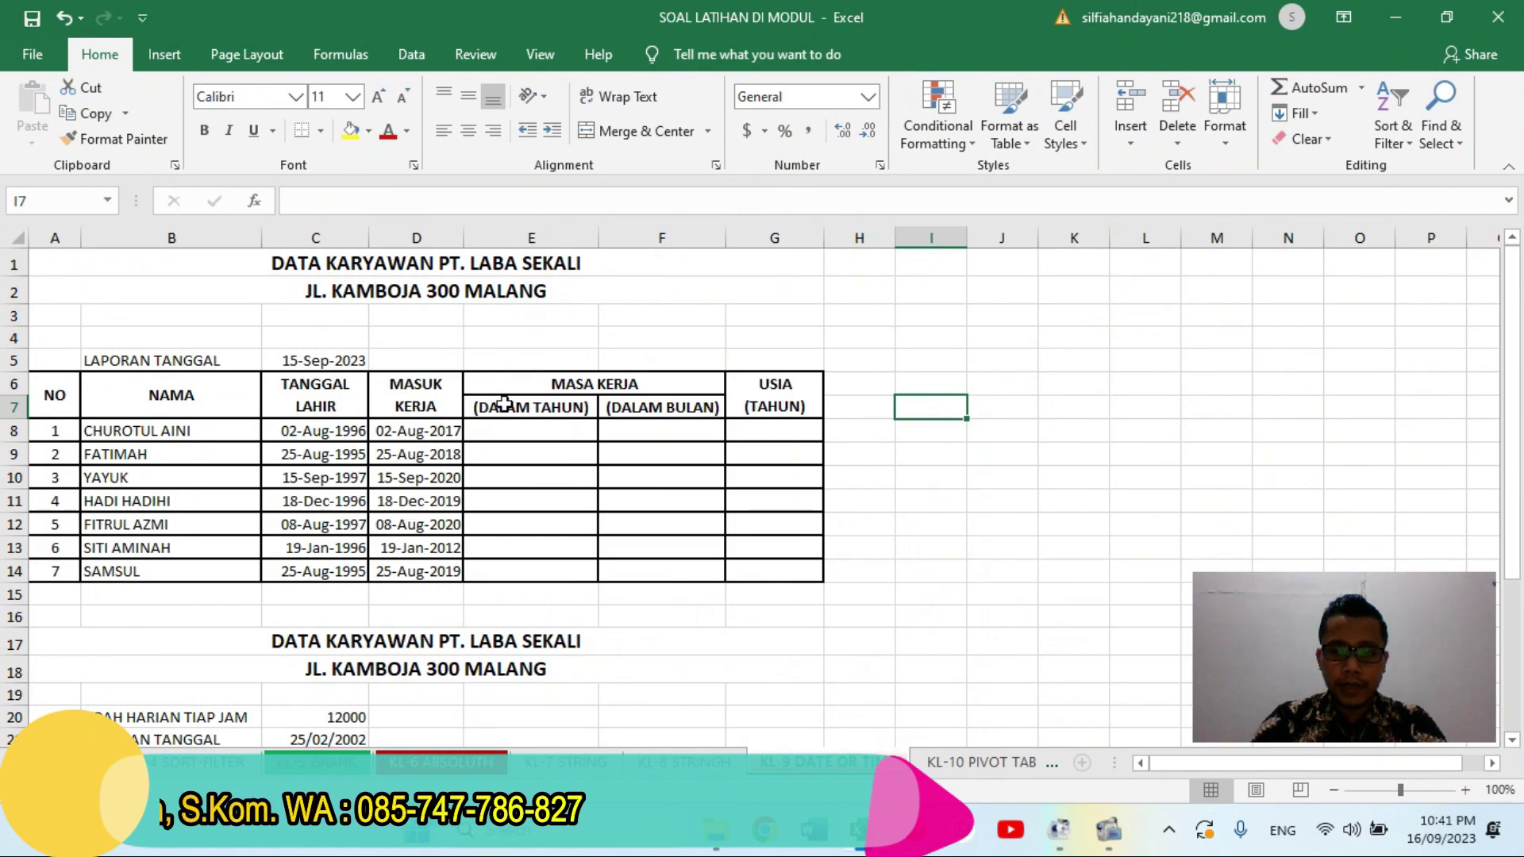
# - Enter the custom number format dd-mmmm-yyyy for the report date in C5 and the birth and start dates in C8:D14
pyautogui.click(324, 365)
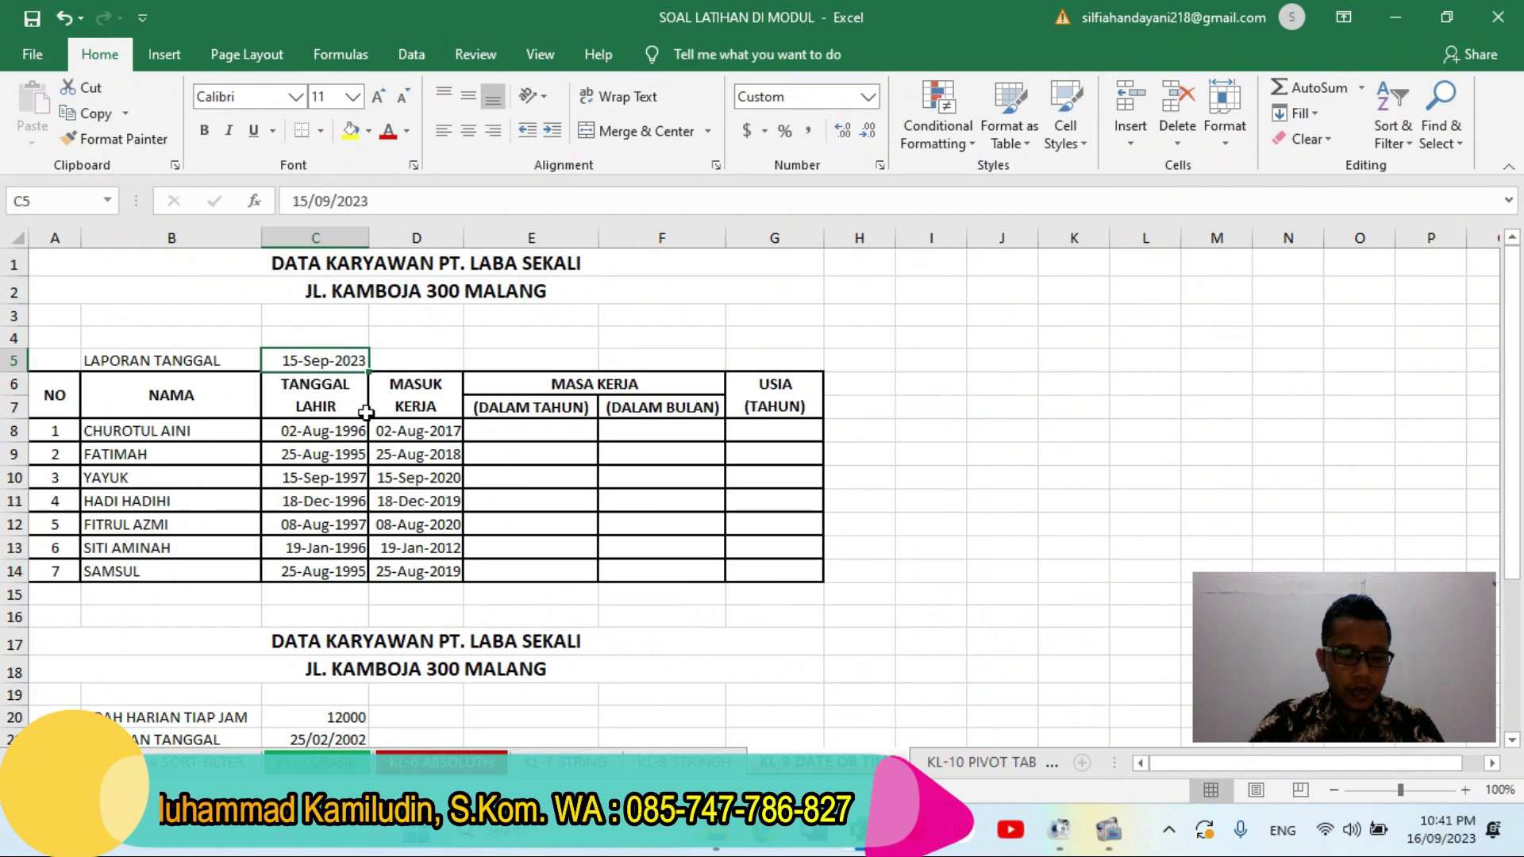
pyautogui.keyDown('ctrl'); pyautogui.click(324, 433); pyautogui.keyUp('ctrl')
pyautogui.moveTo(325, 433); pyautogui.dragTo(433, 570)
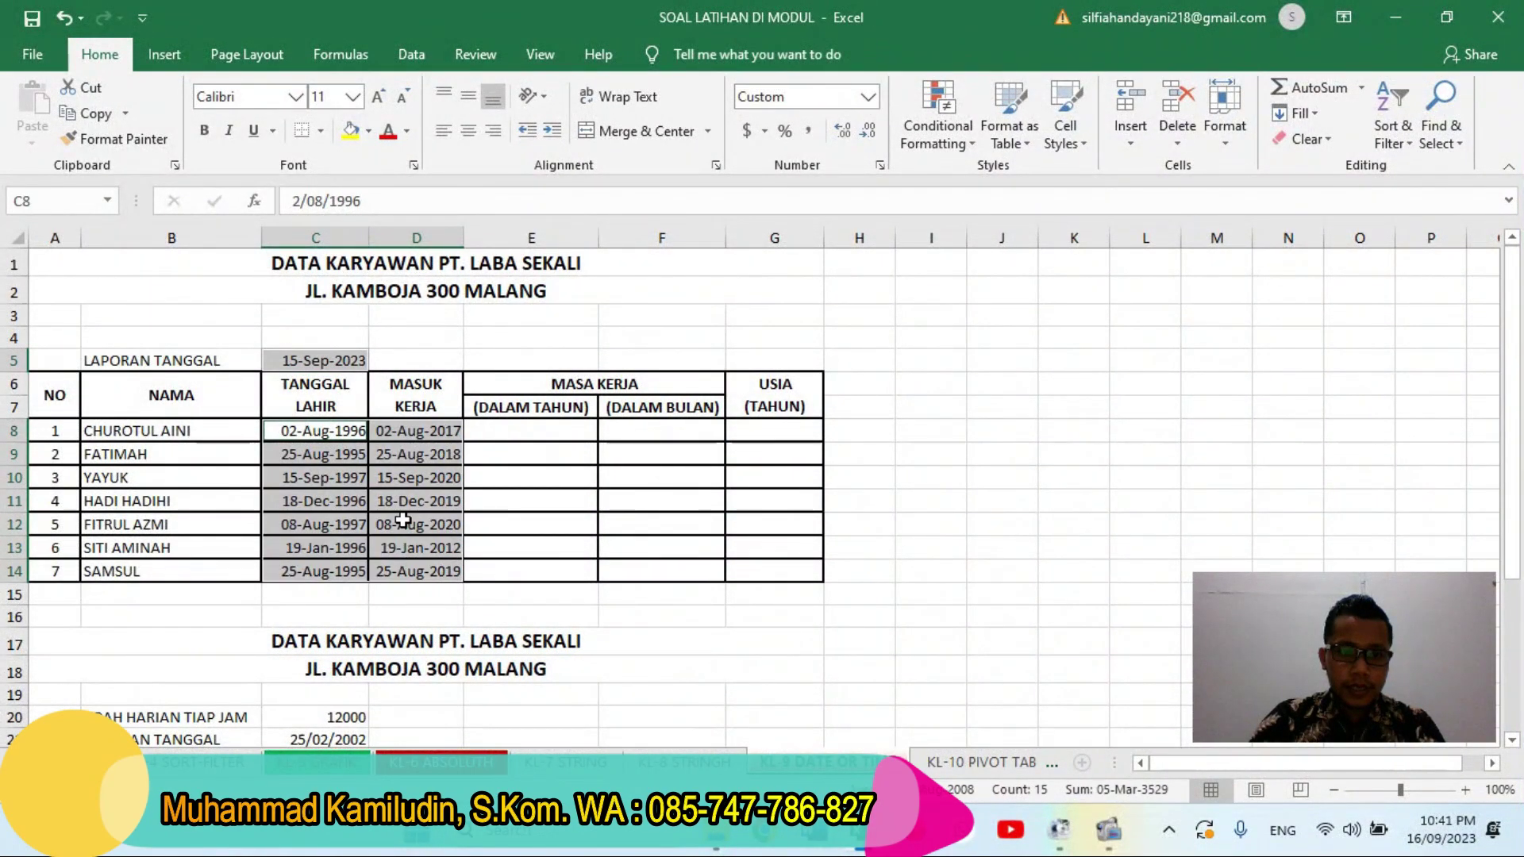
pyautogui.rightClick(389, 481)
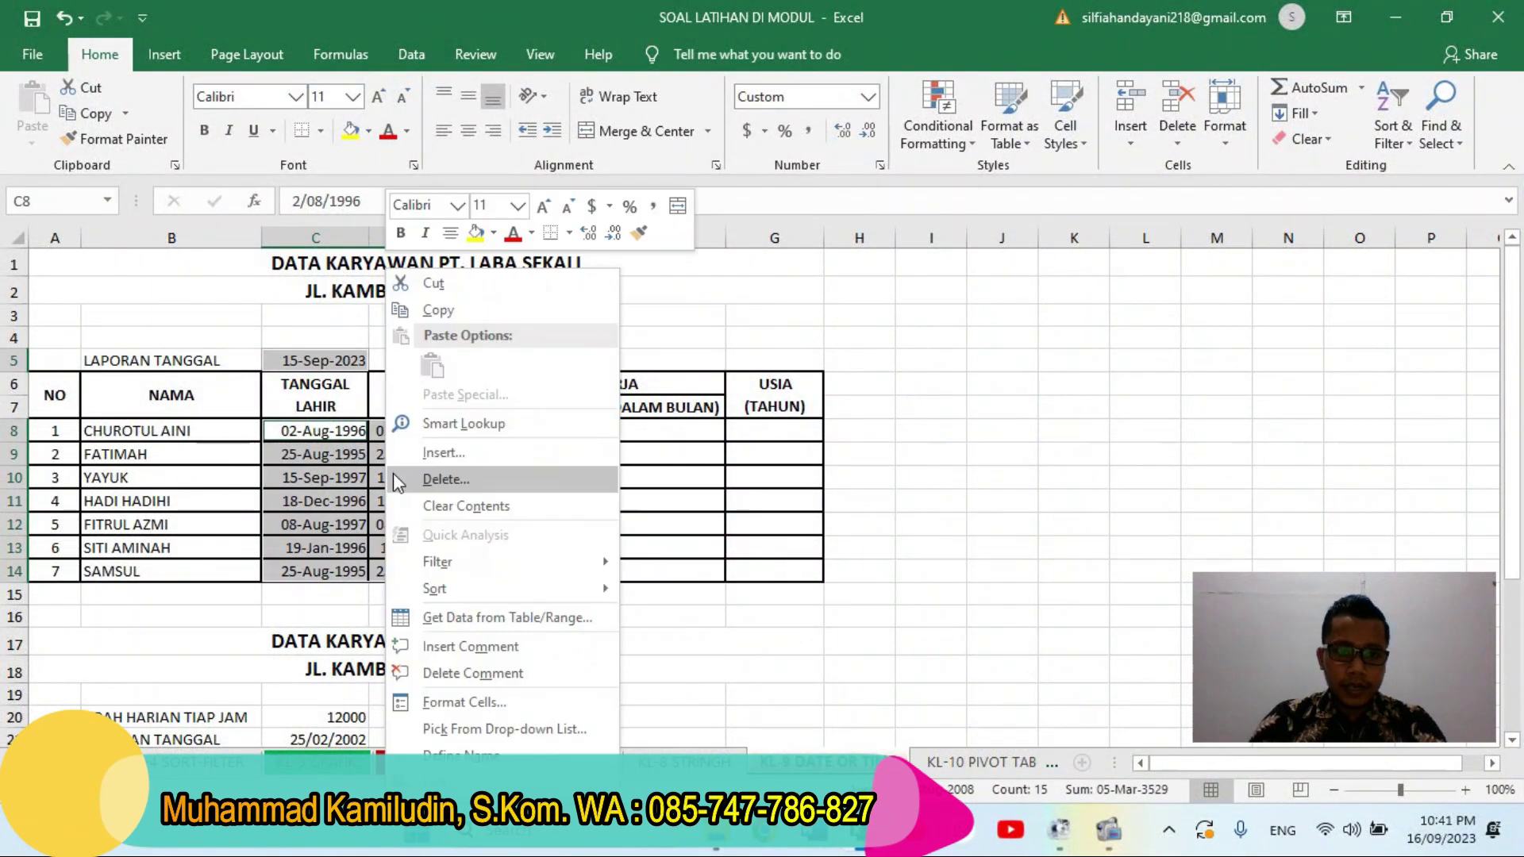
pyautogui.click(477, 700)
pyautogui.moveTo(587, 270); pyautogui.dragTo(938, 282)
pyautogui.click(793, 428)
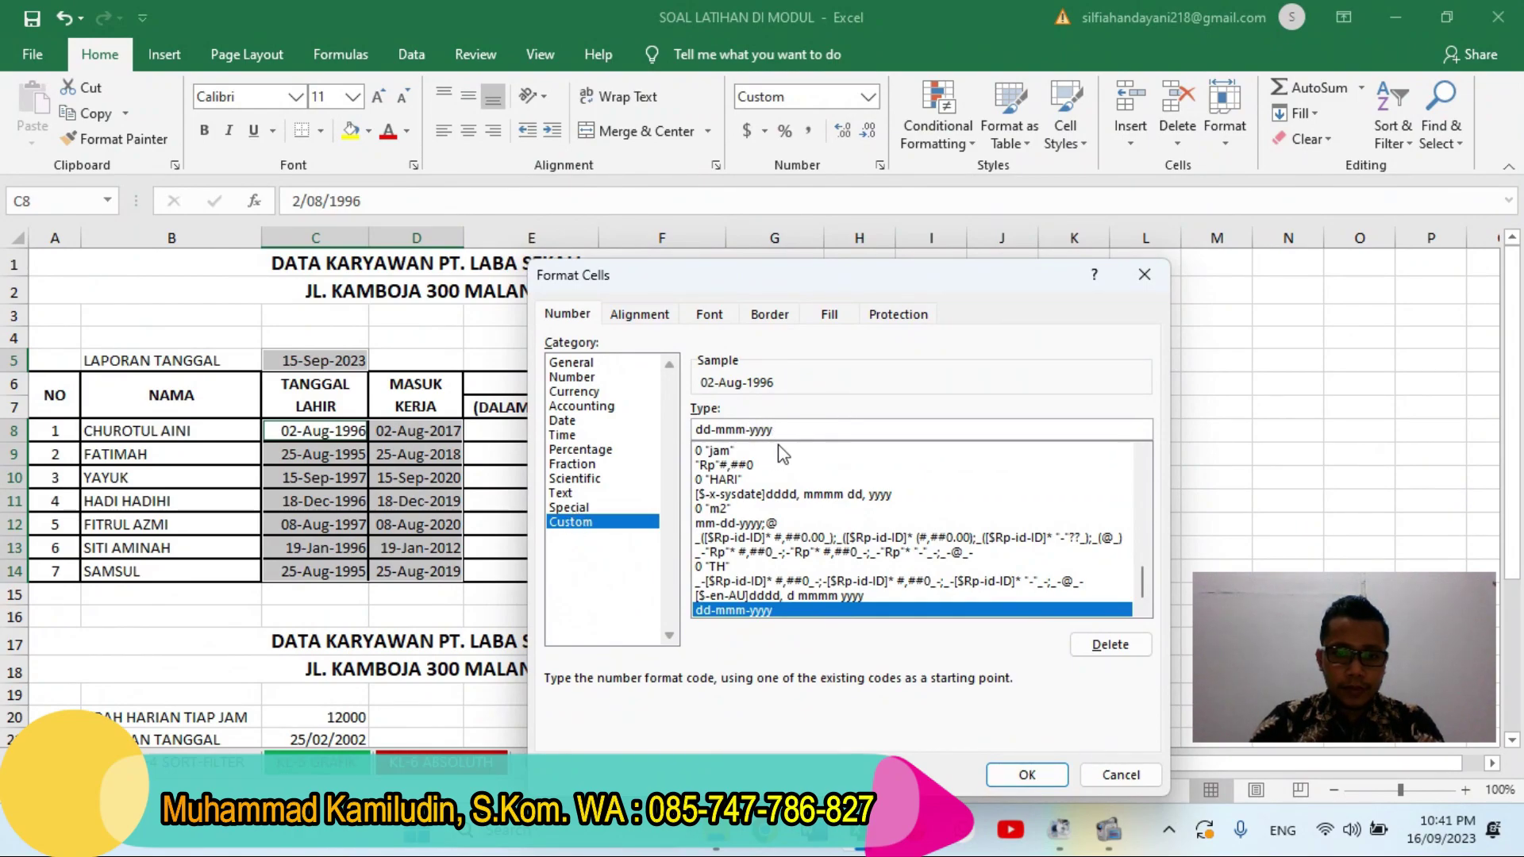
pyautogui.write('M')
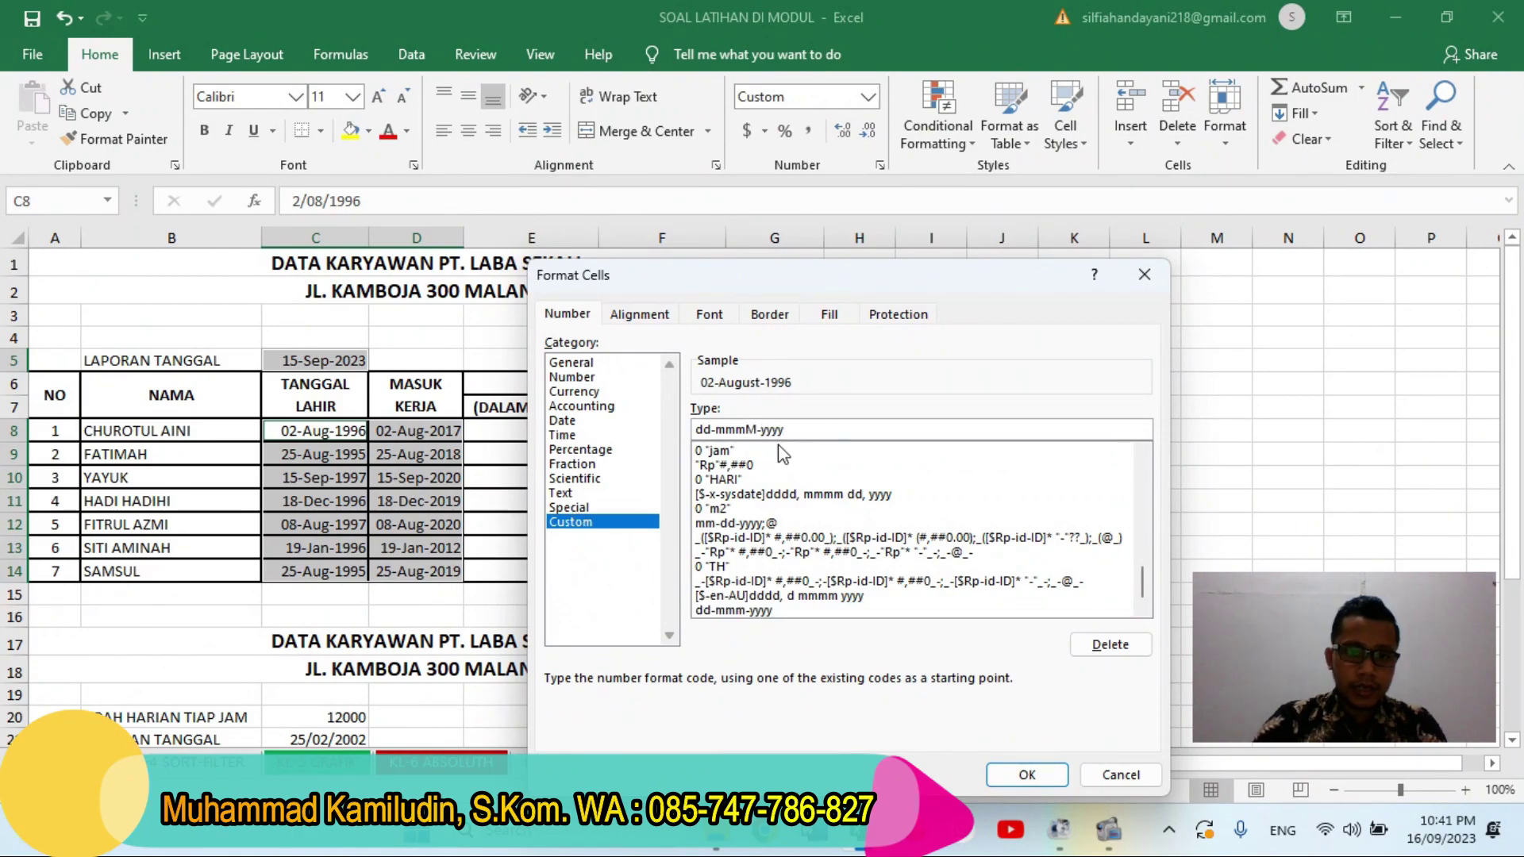
pyautogui.press('BackSpace')
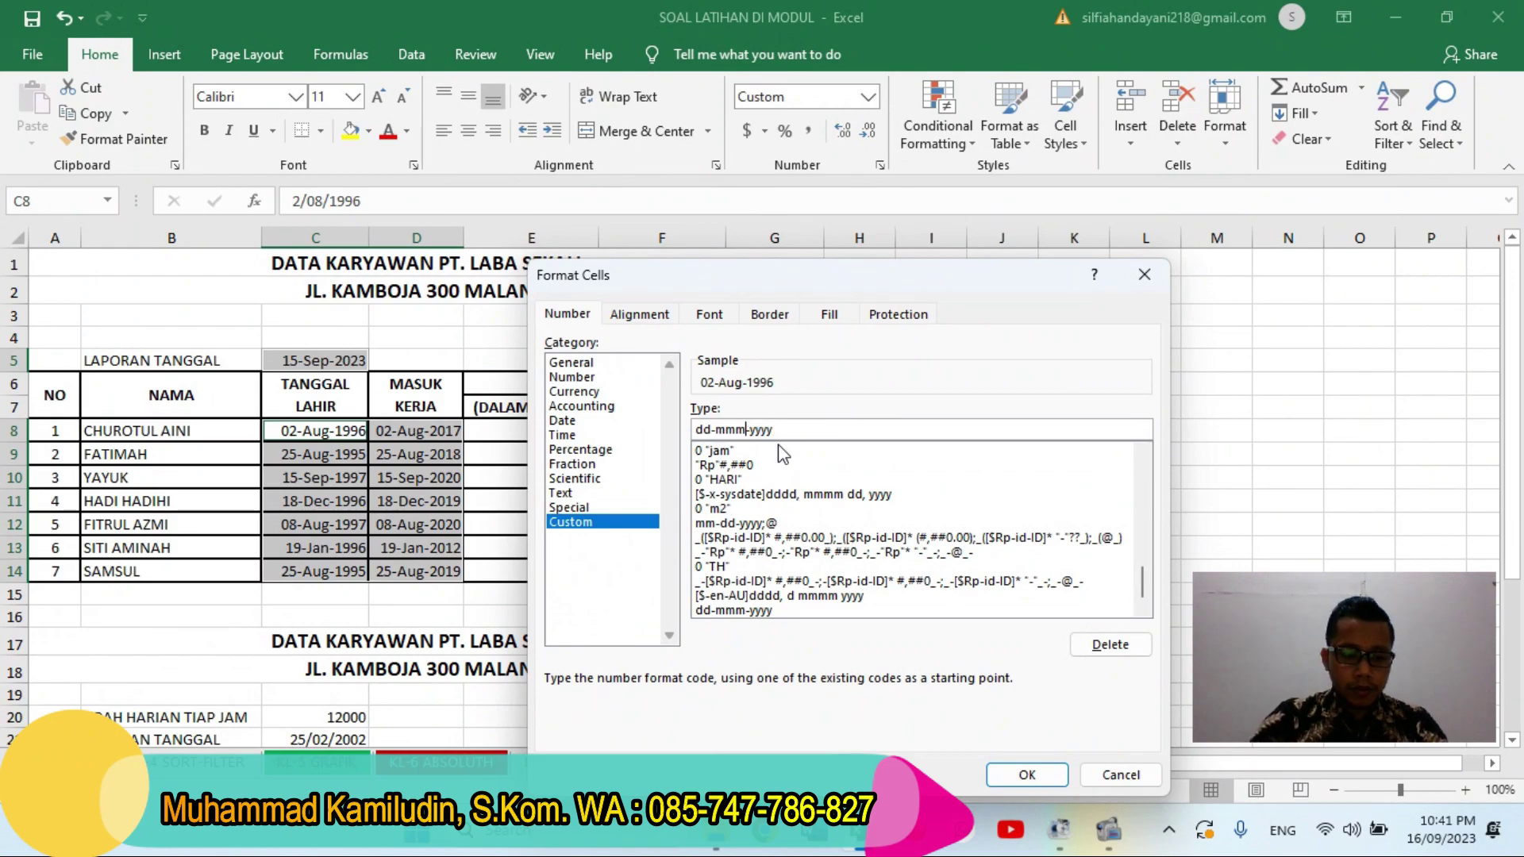
pyautogui.write('m')
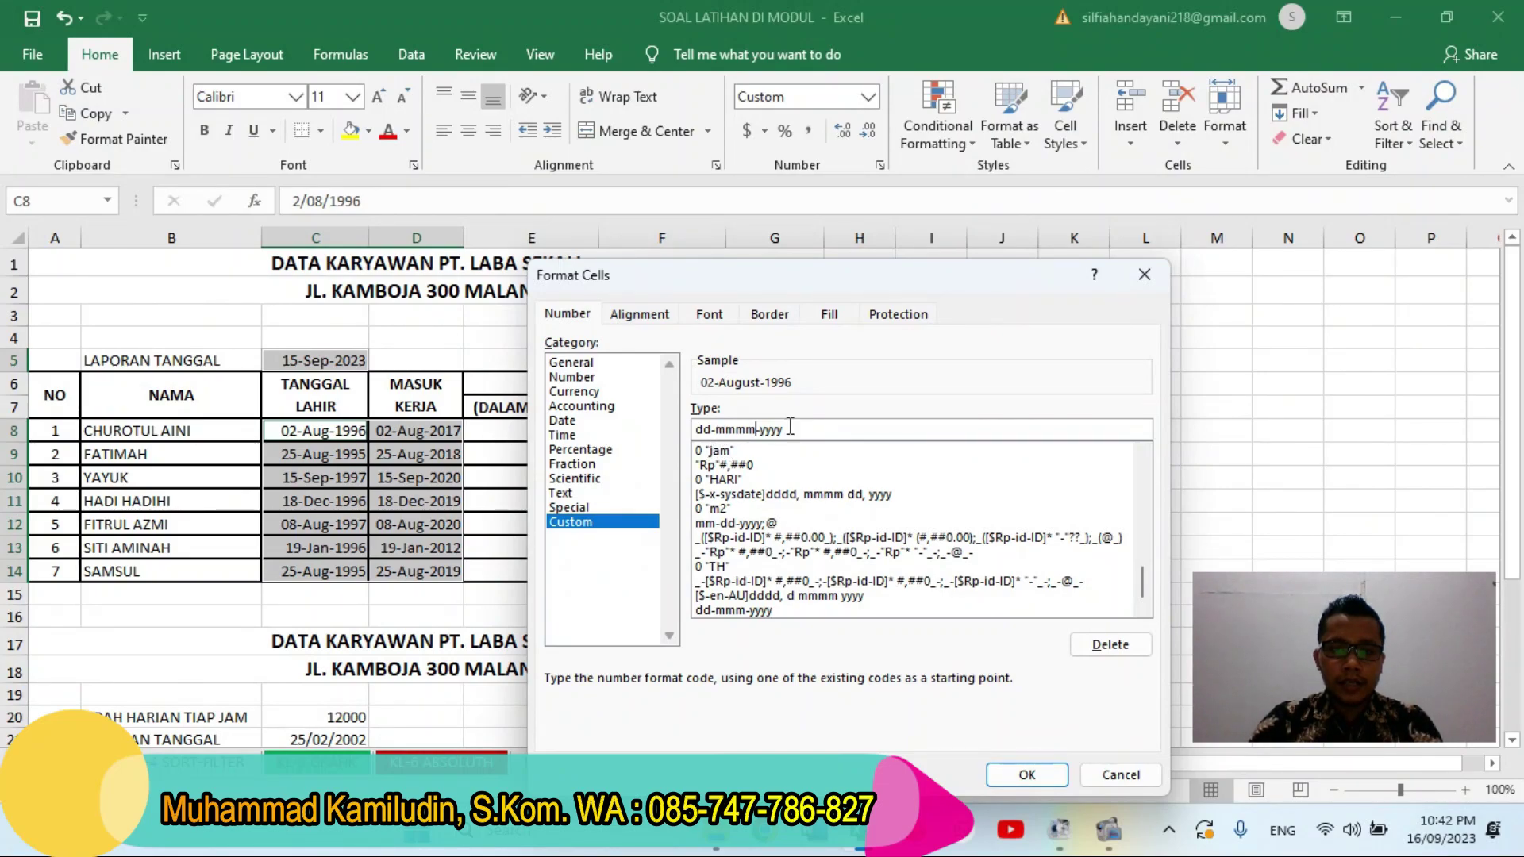
# - Try shorter month codes and a two-digit year code in the custom date format, then restore dd-mmmm-yyyy
pyautogui.press('BackSpace')
pyautogui.press('BackSpace')
pyautogui.press('BackSpace')
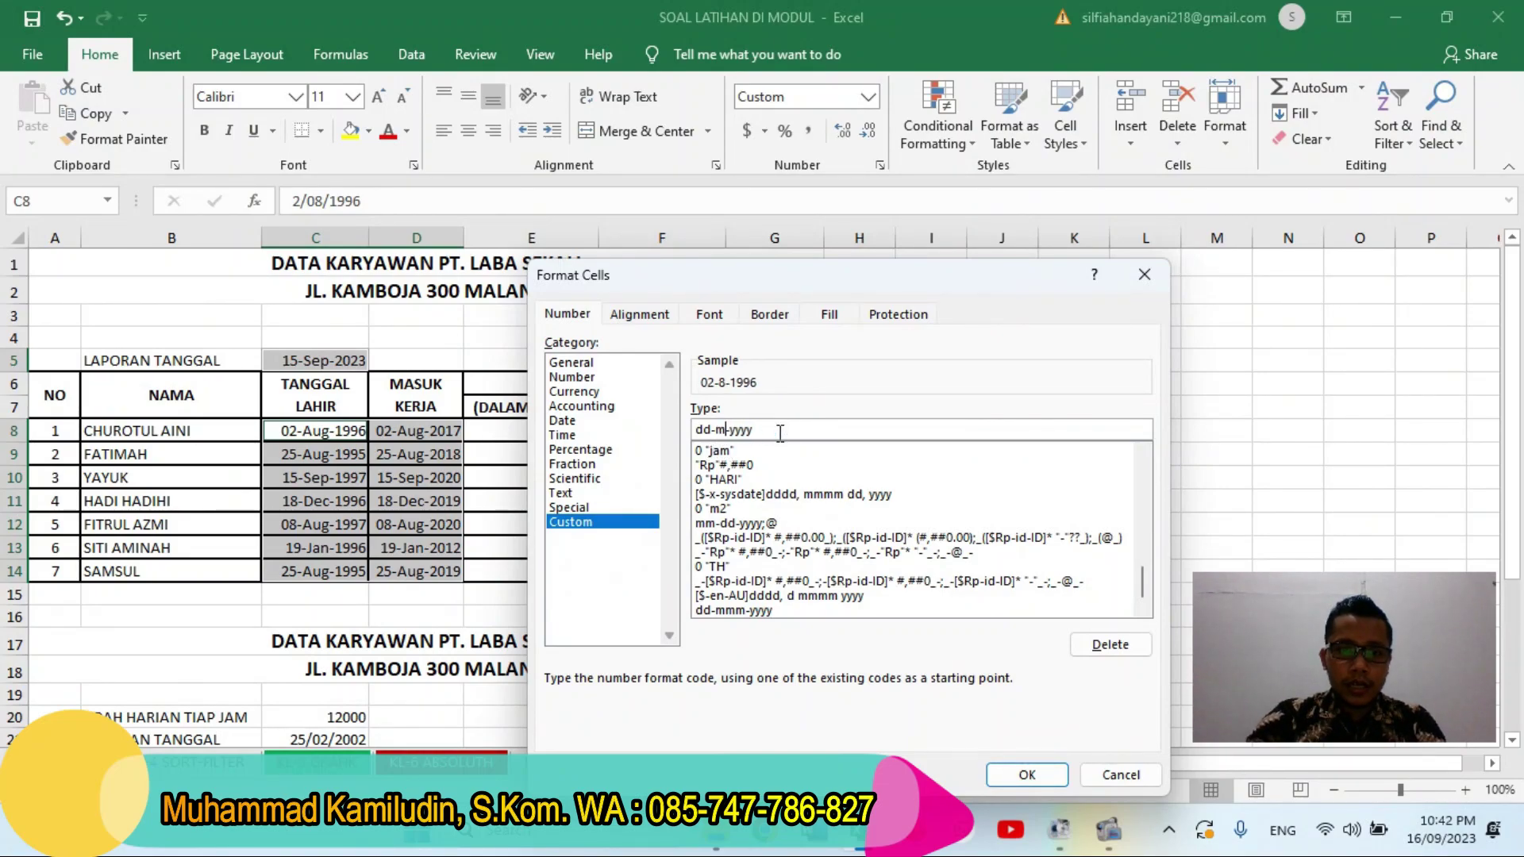
pyautogui.write('m')
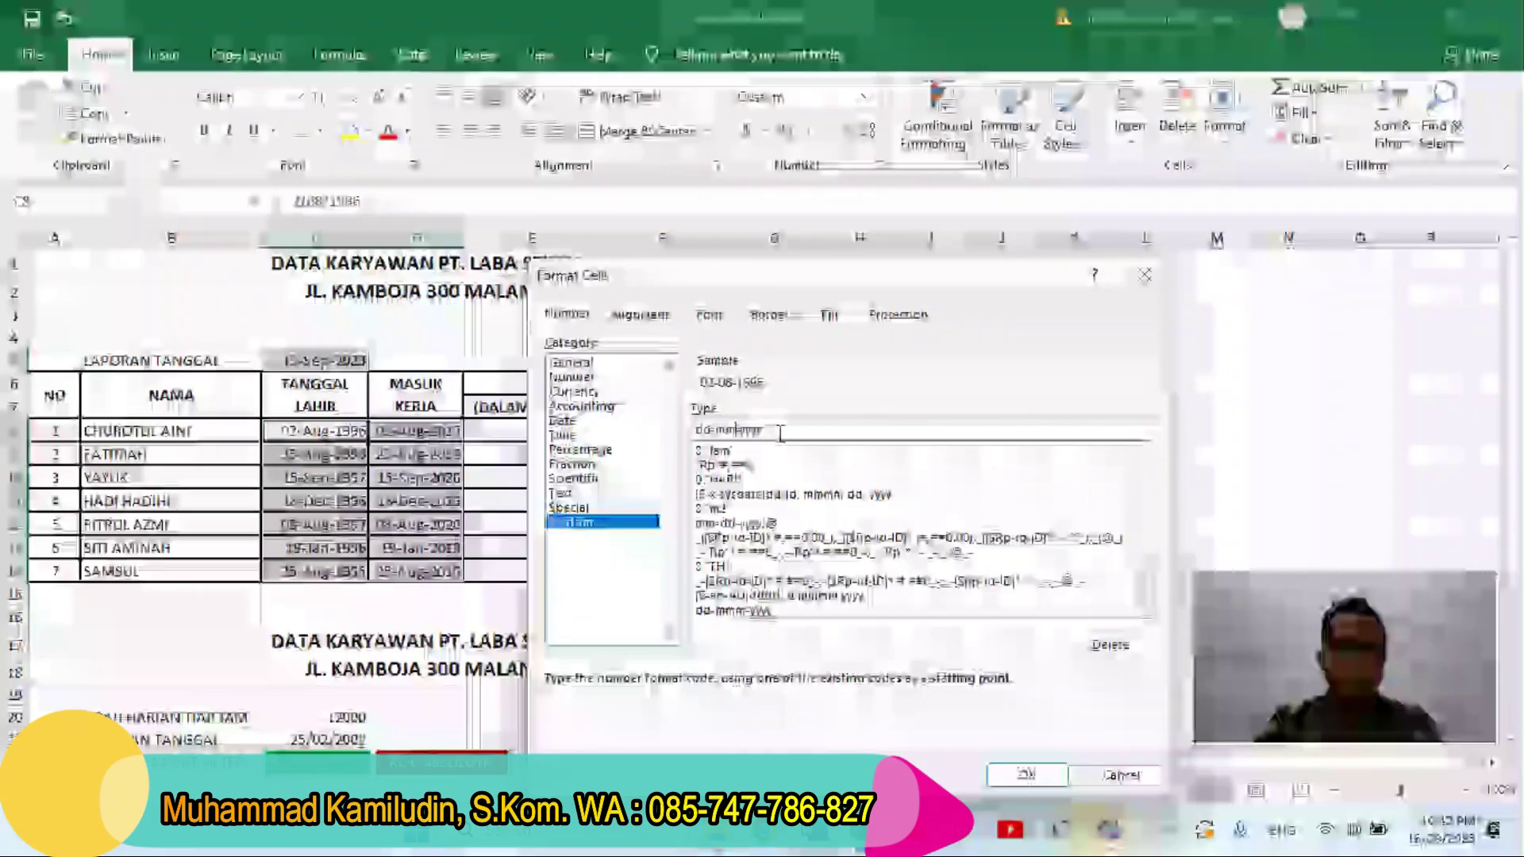
pyautogui.write('m')
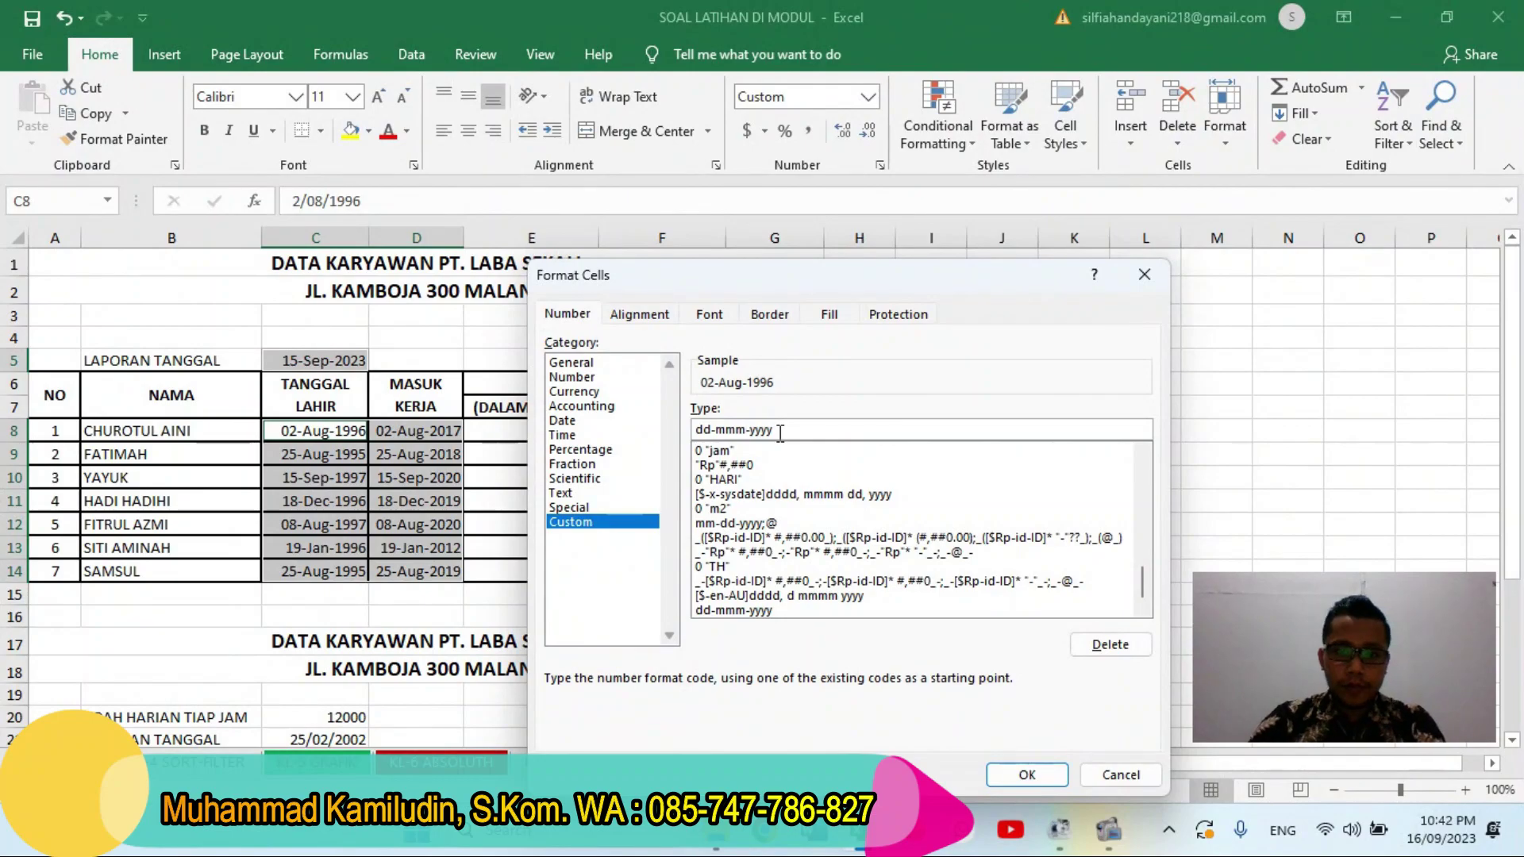
pyautogui.write('m')
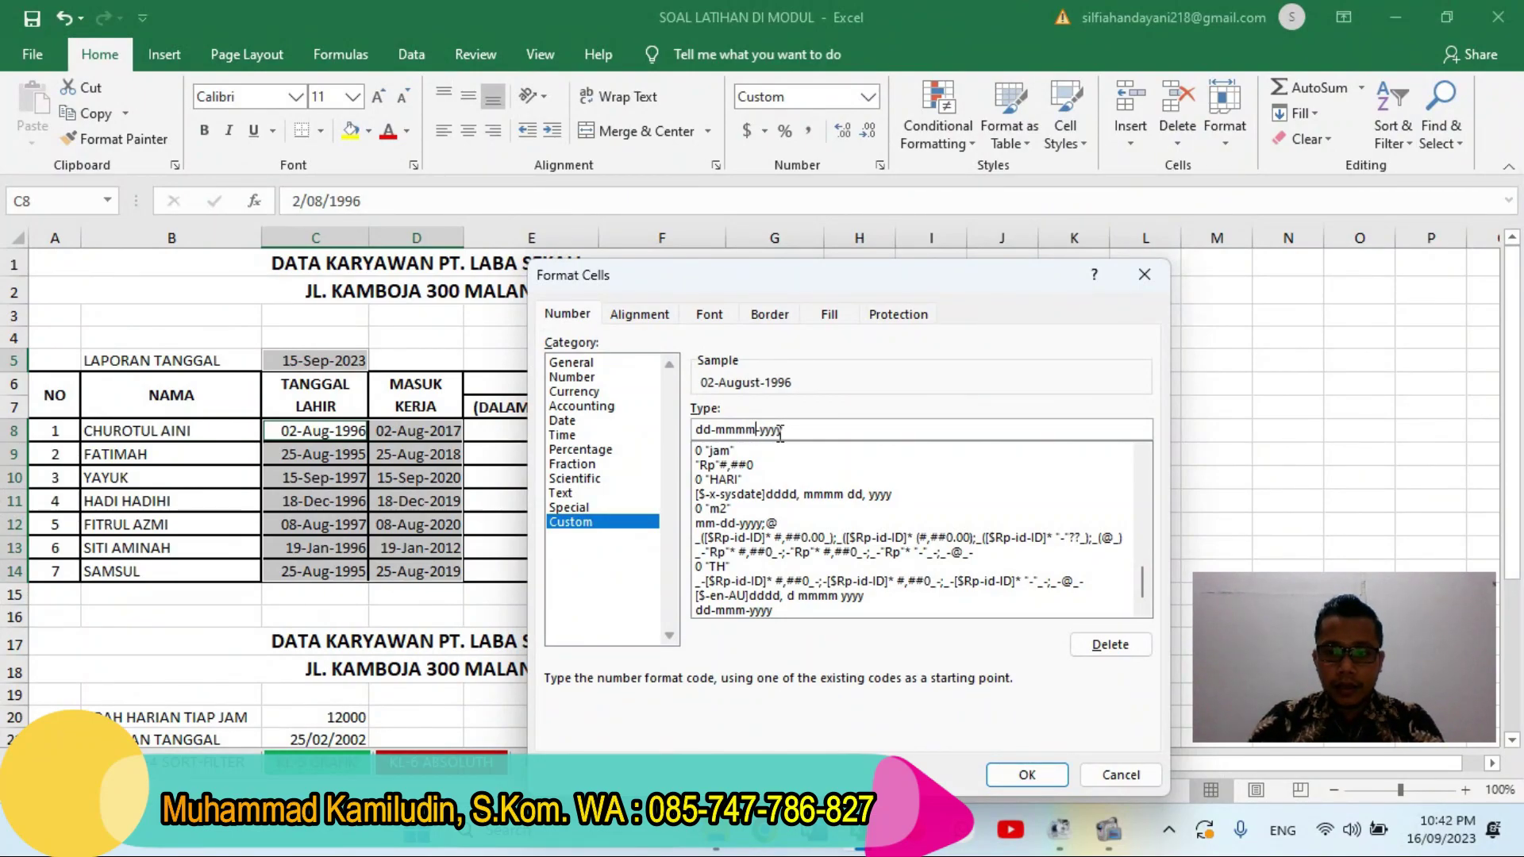
pyautogui.press('BackSpace')
pyautogui.press('BackSpace')
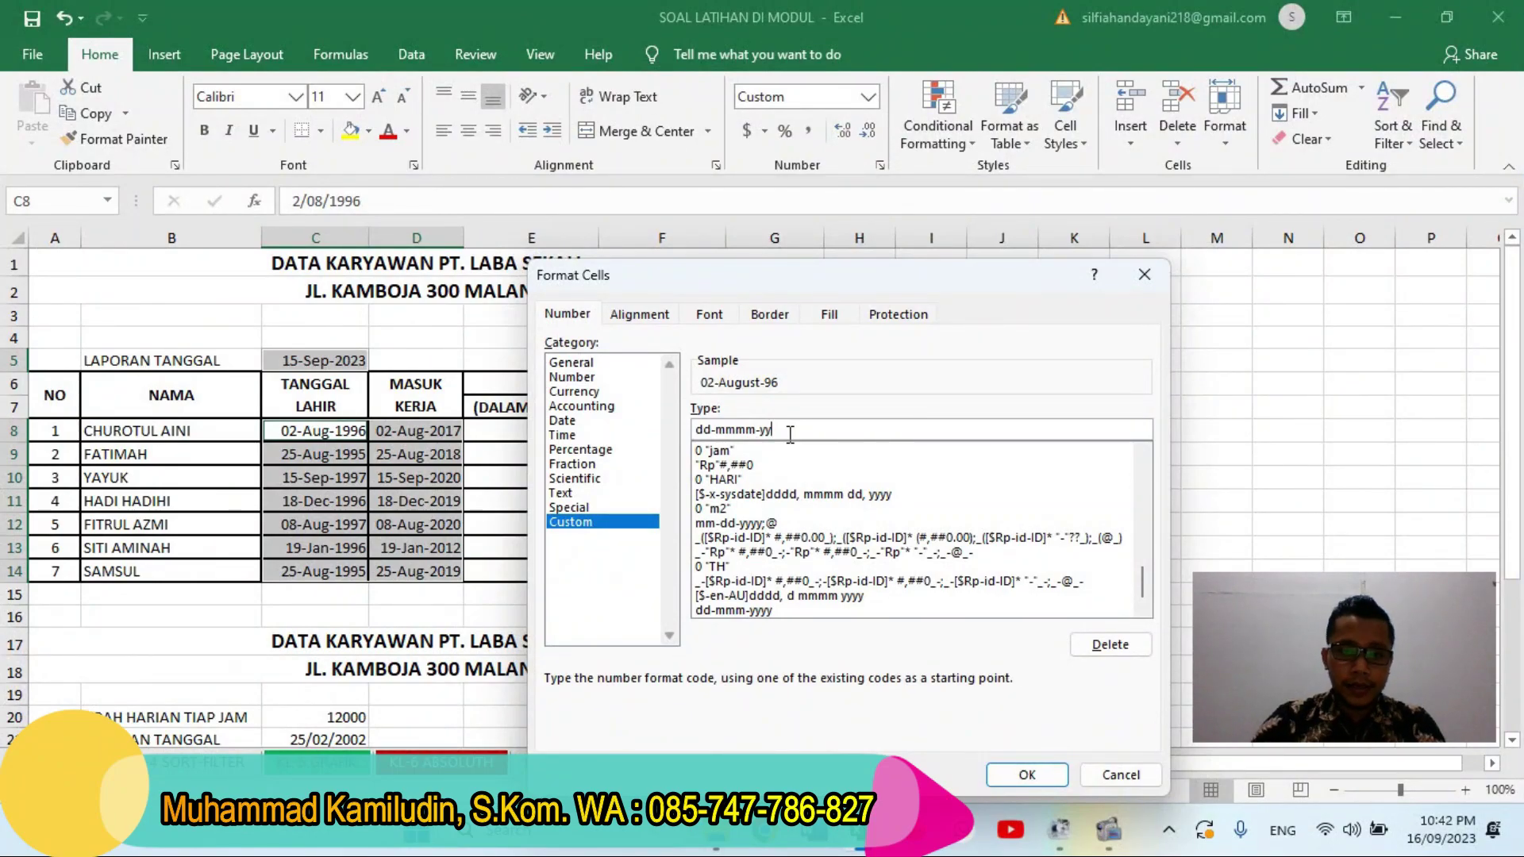
pyautogui.write('yy')
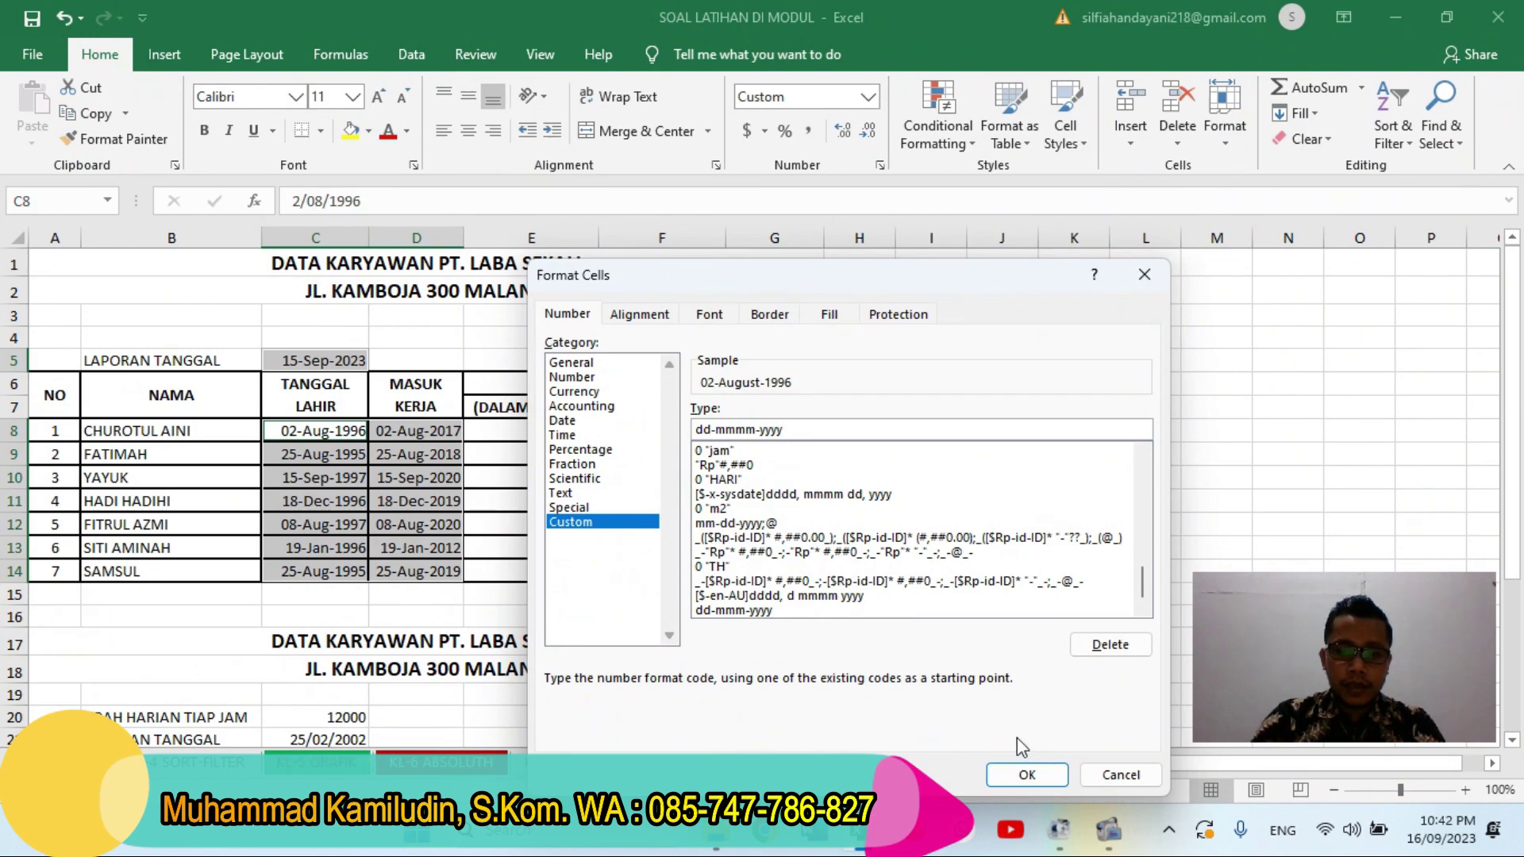
# - Apply the custom date format and auto-fit the widths of columns C and D to the longer dates
pyautogui.click(1027, 775)
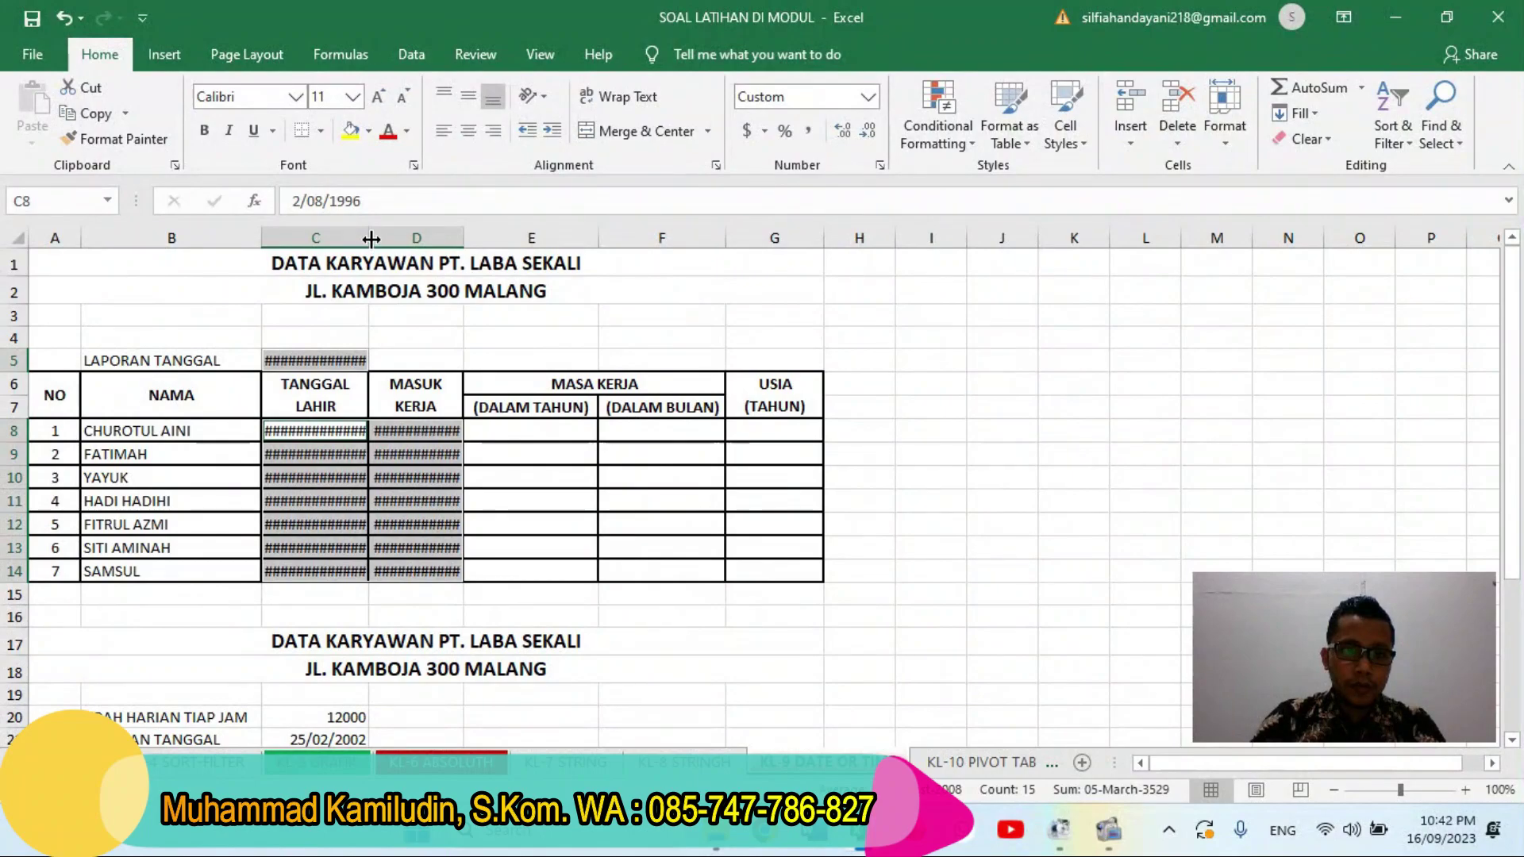
pyautogui.moveTo(361, 238); pyautogui.dragTo(429, 253)
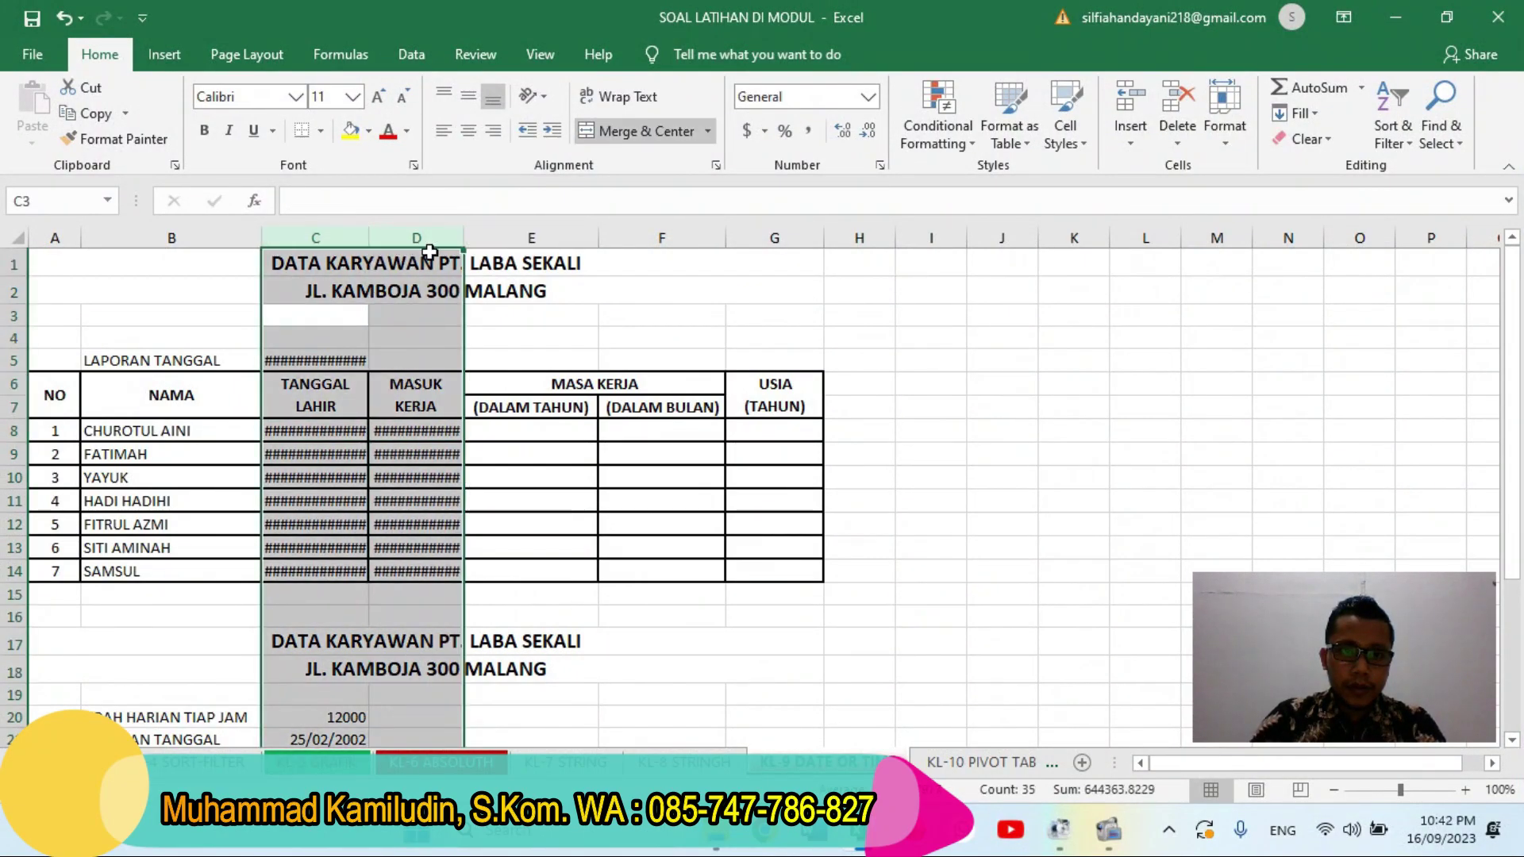
pyautogui.doubleClick(460, 236)
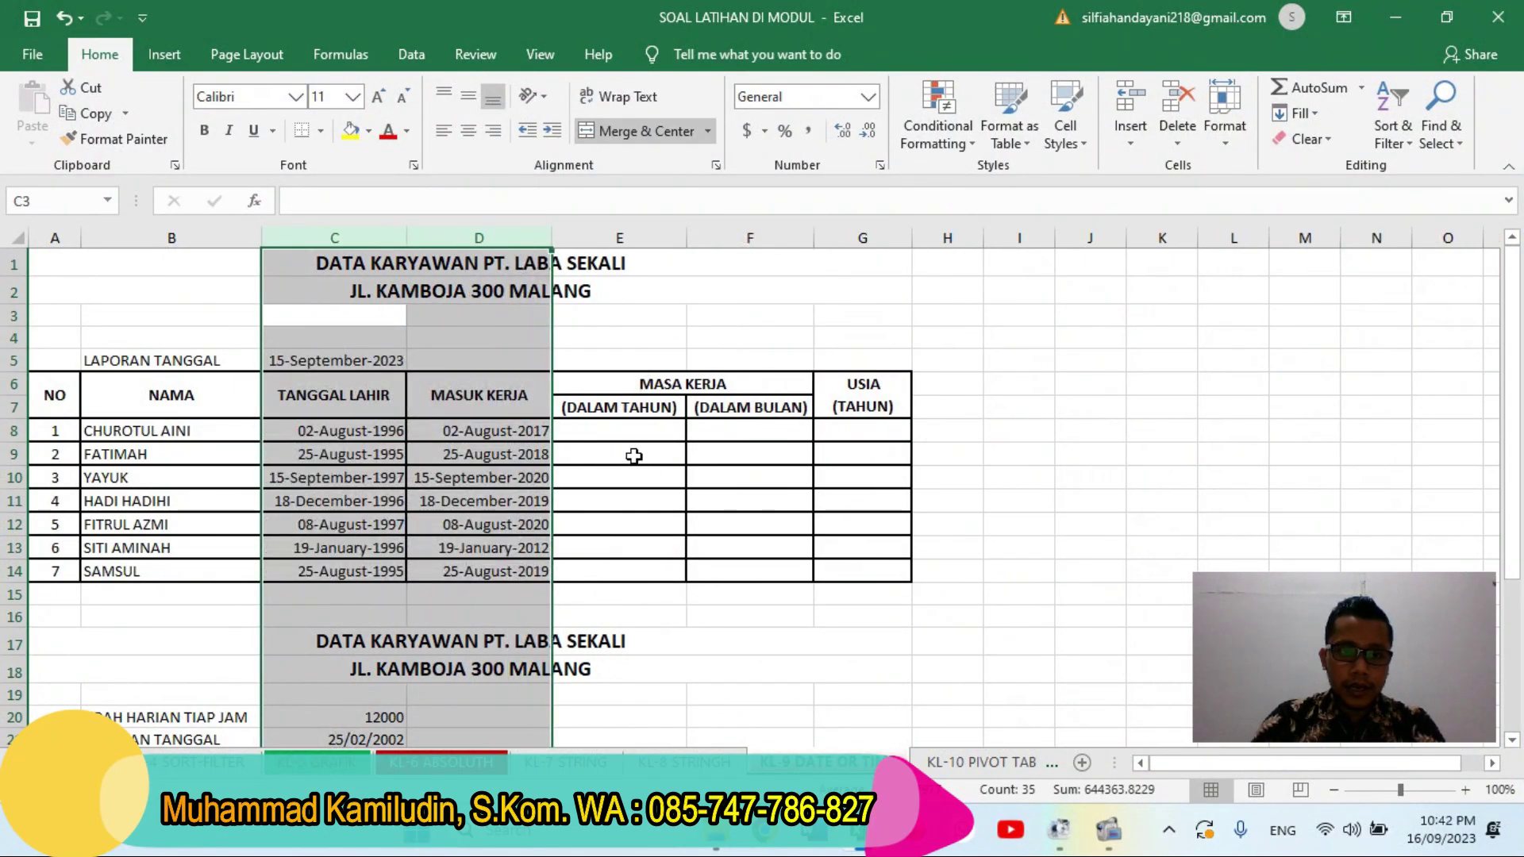
# - Enter the formula =($C$5-D8)/365 in E8 to calculate the first employee's length of service in years
pyautogui.click(618, 433)
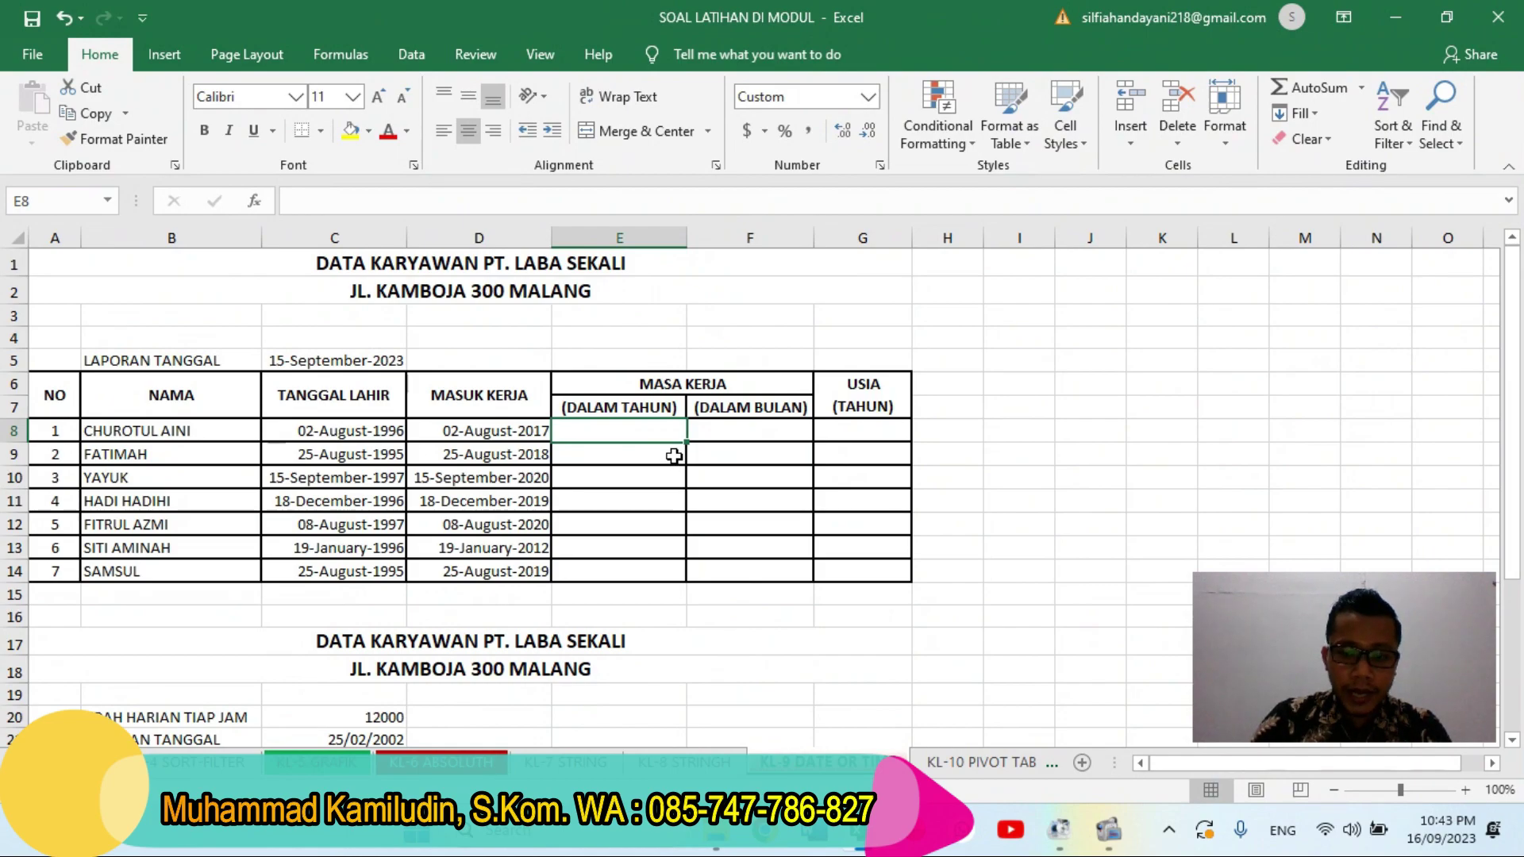
pyautogui.write('=')
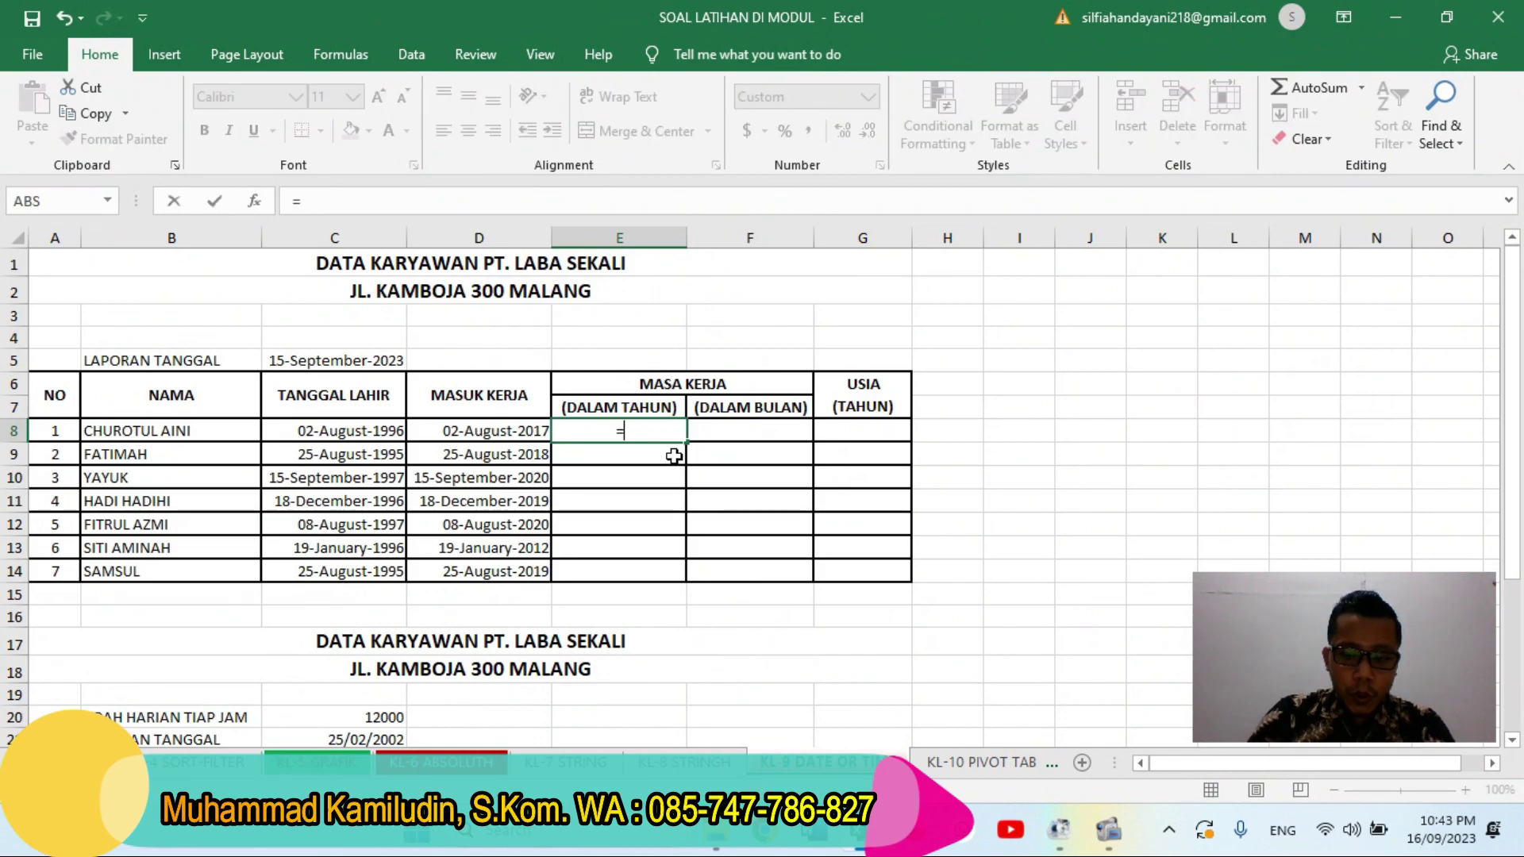
pyautogui.write('(')
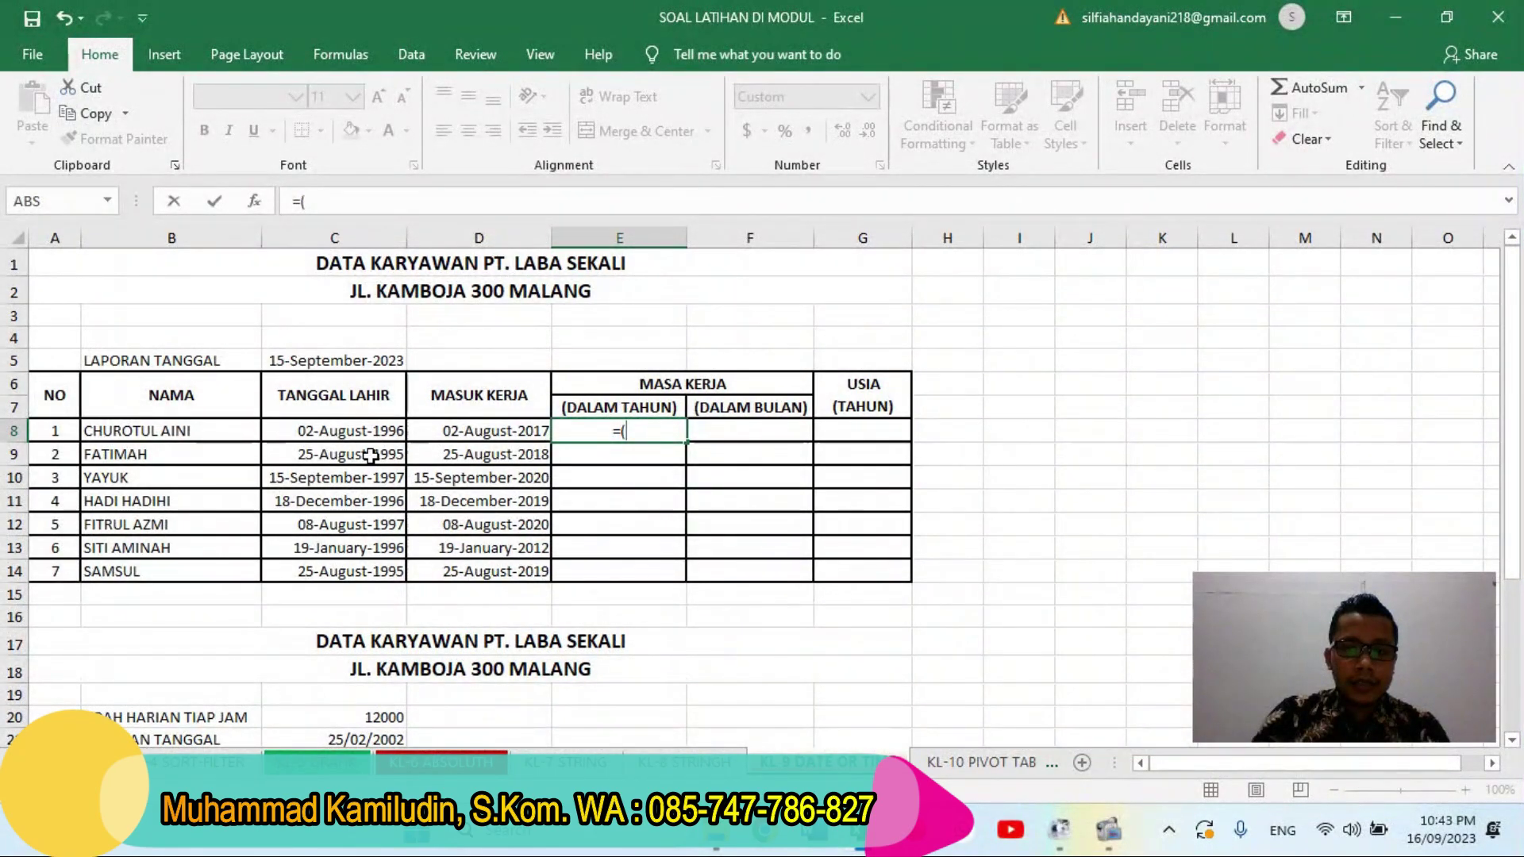
pyautogui.click(320, 364)
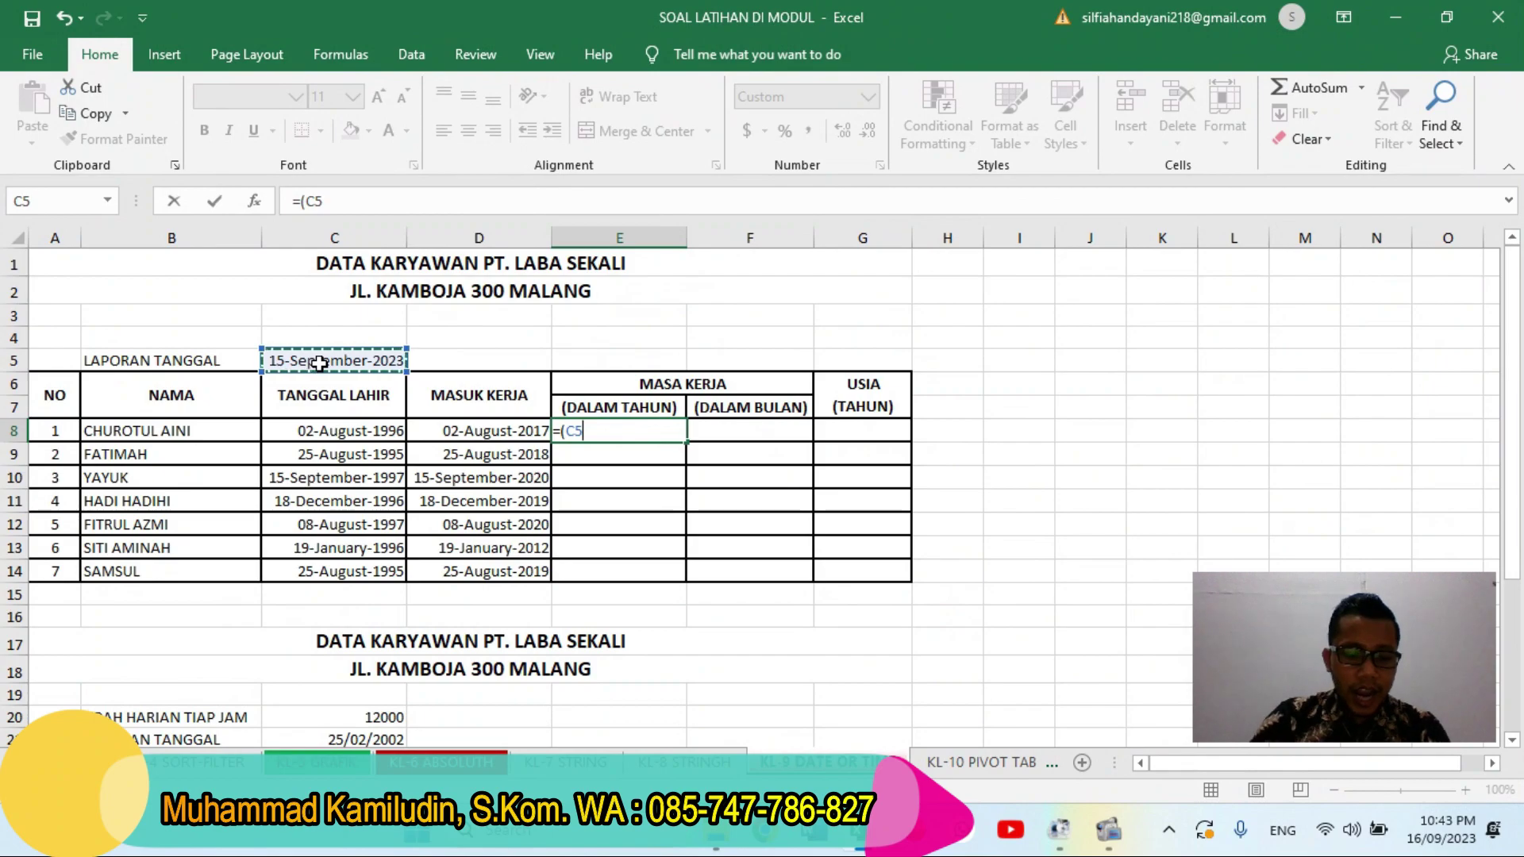
pyautogui.press('F4')
pyautogui.write('-')
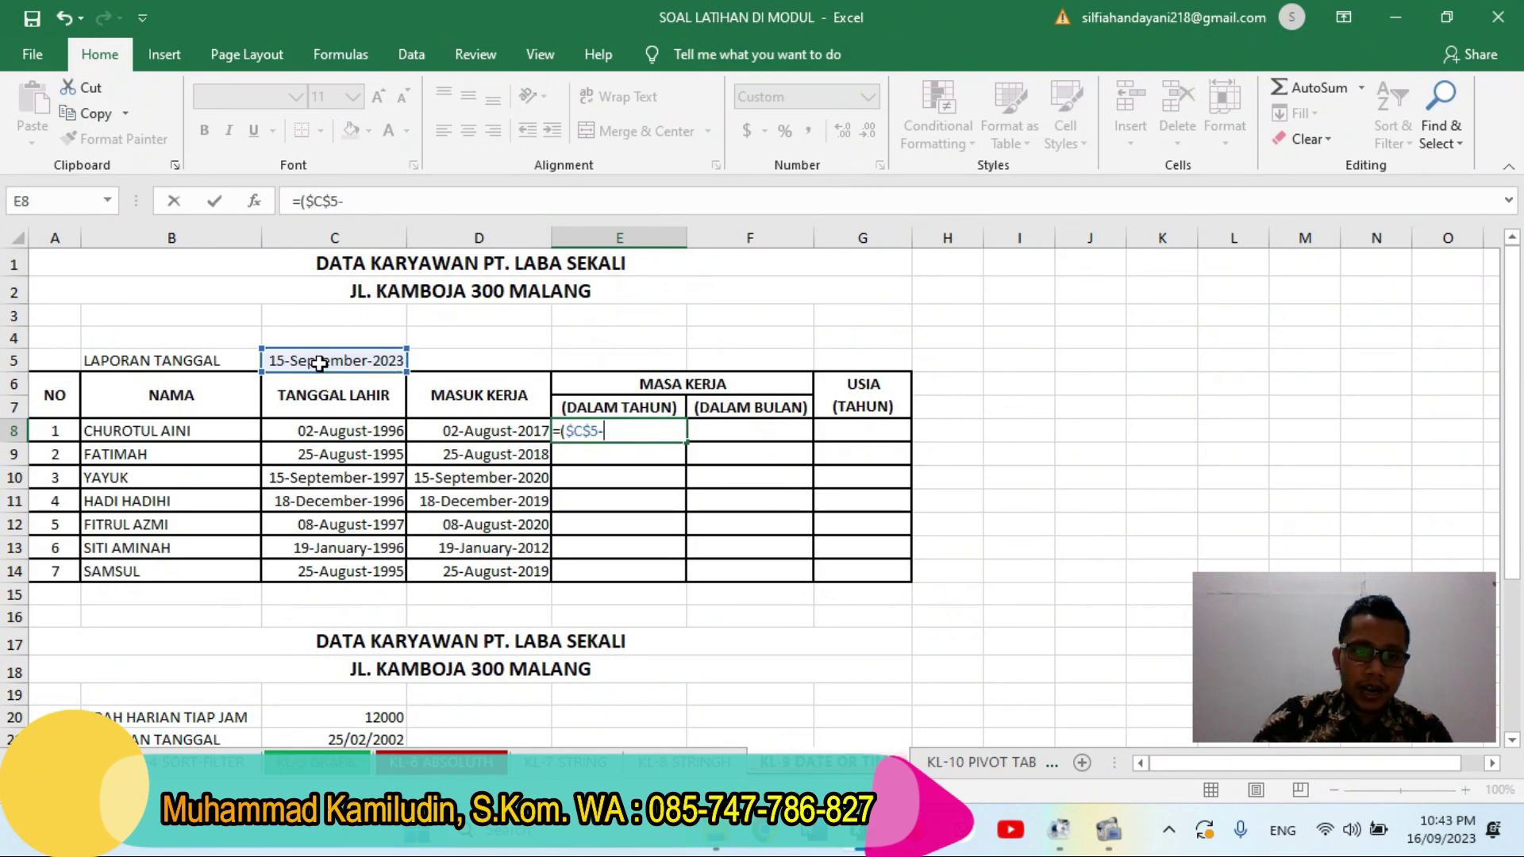
pyautogui.click(481, 432)
pyautogui.write(')/')
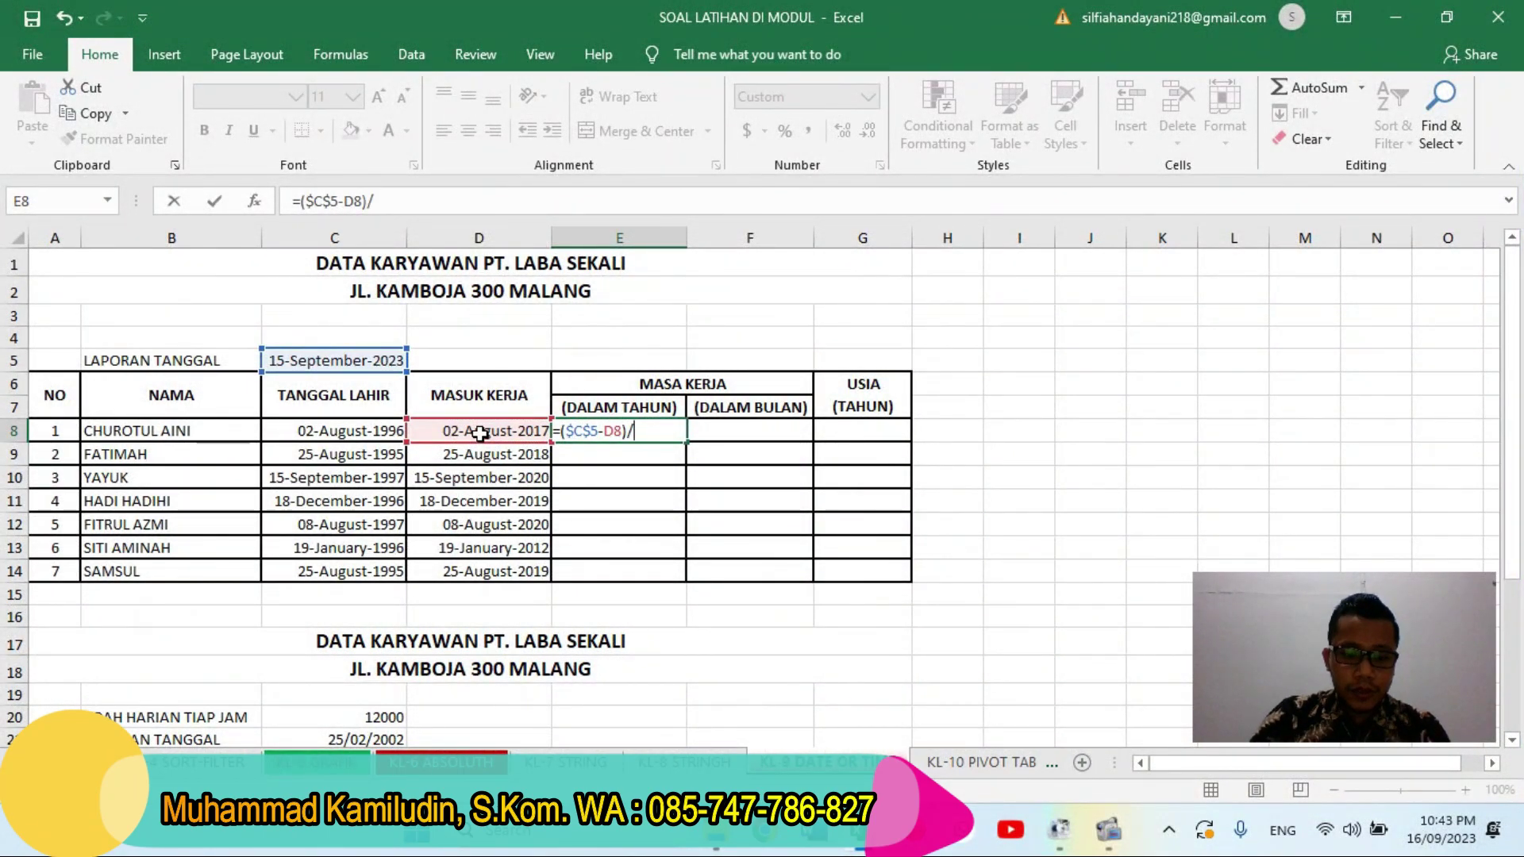
pyautogui.write('365')
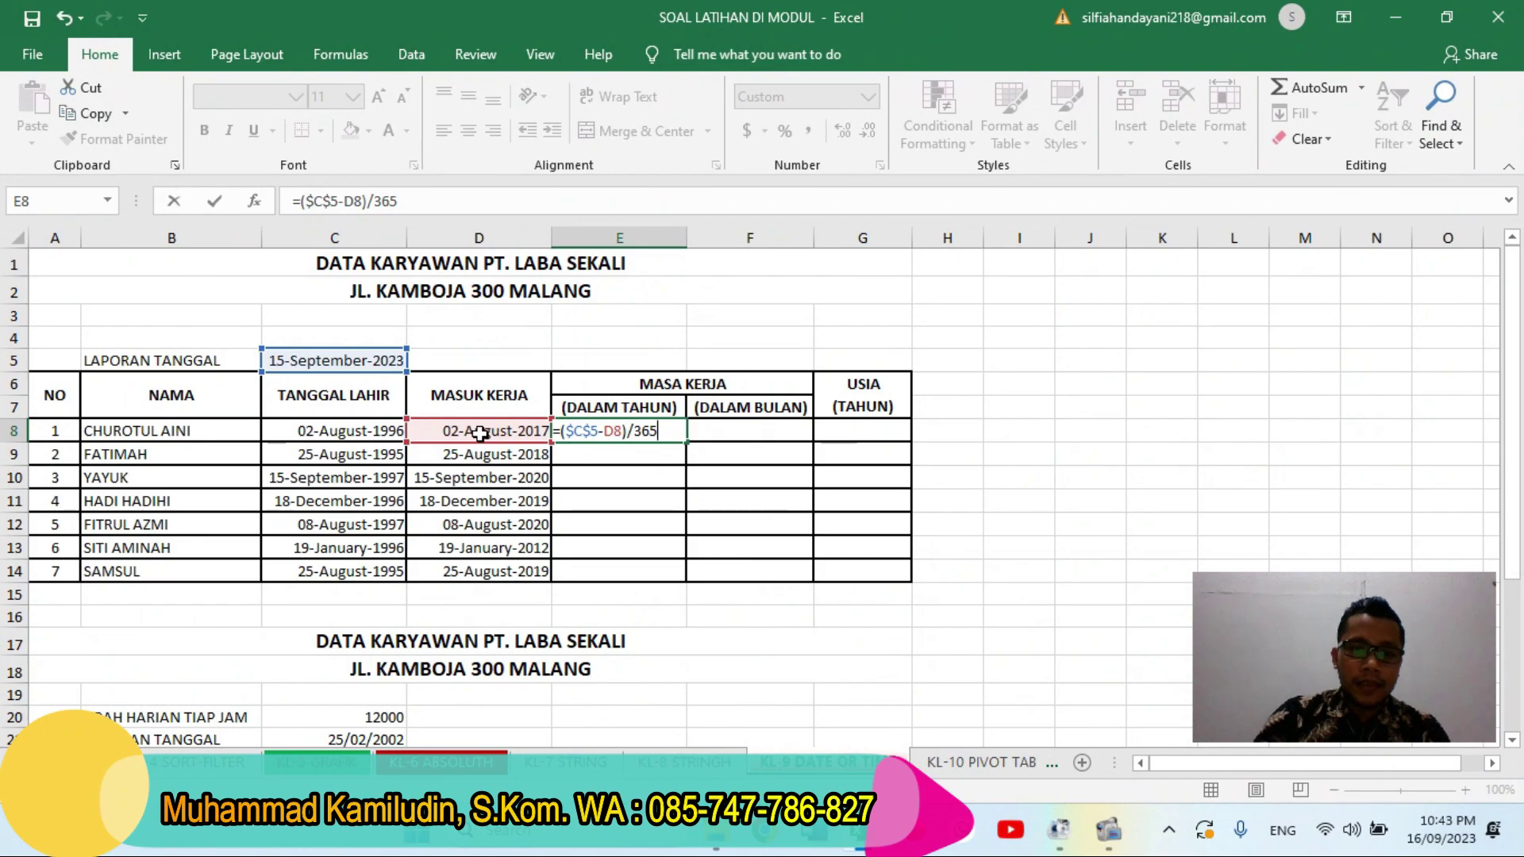
pyautogui.press('Return')
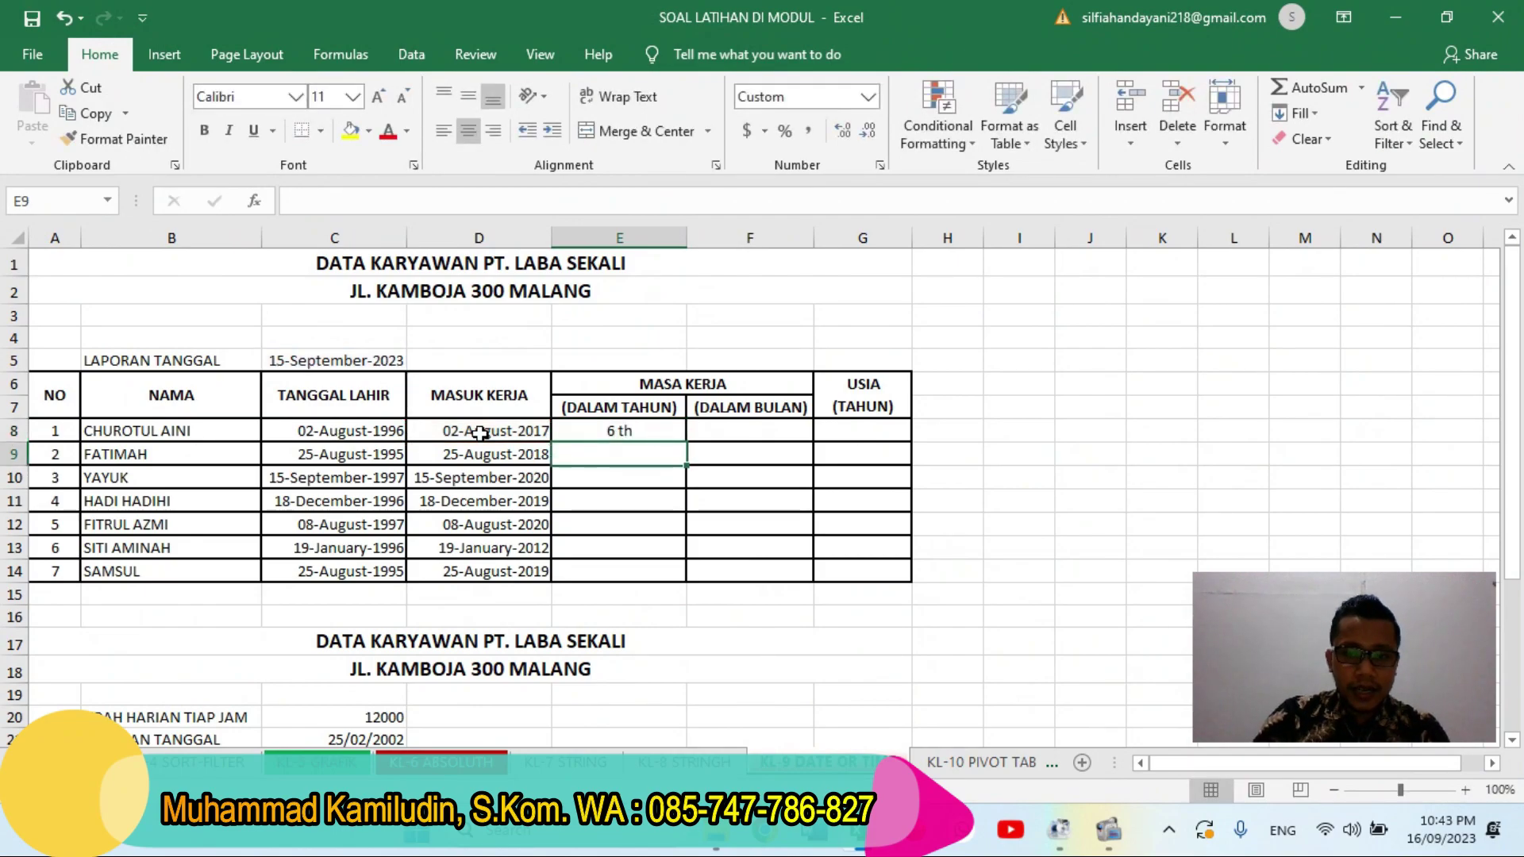
# - Give E8 the custom number format 0 "Th" and fill its formula down through E14
pyautogui.click(632, 429)
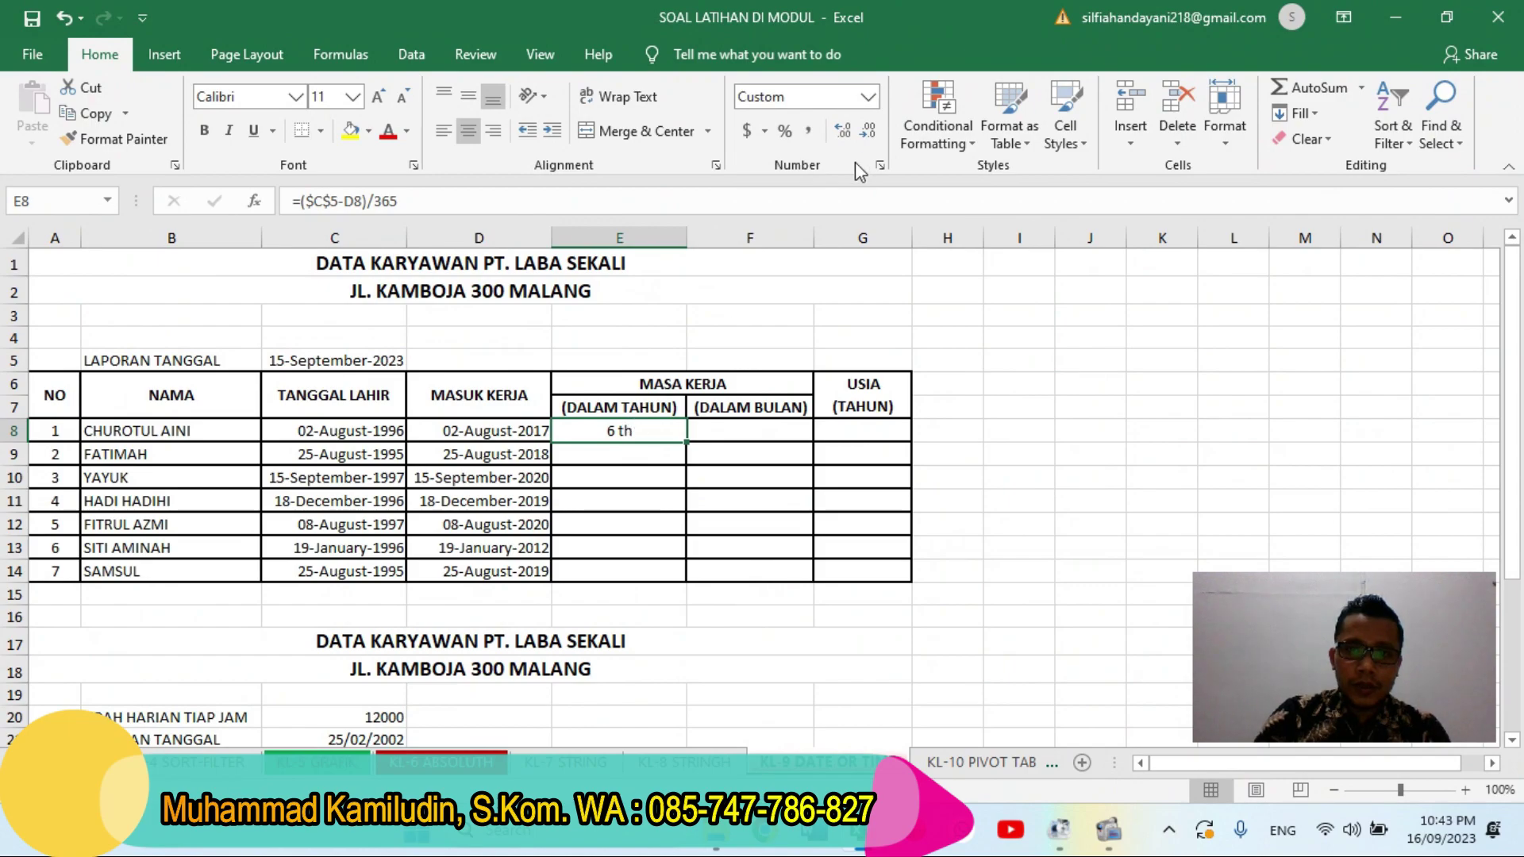
pyautogui.click(868, 96)
pyautogui.click(845, 135)
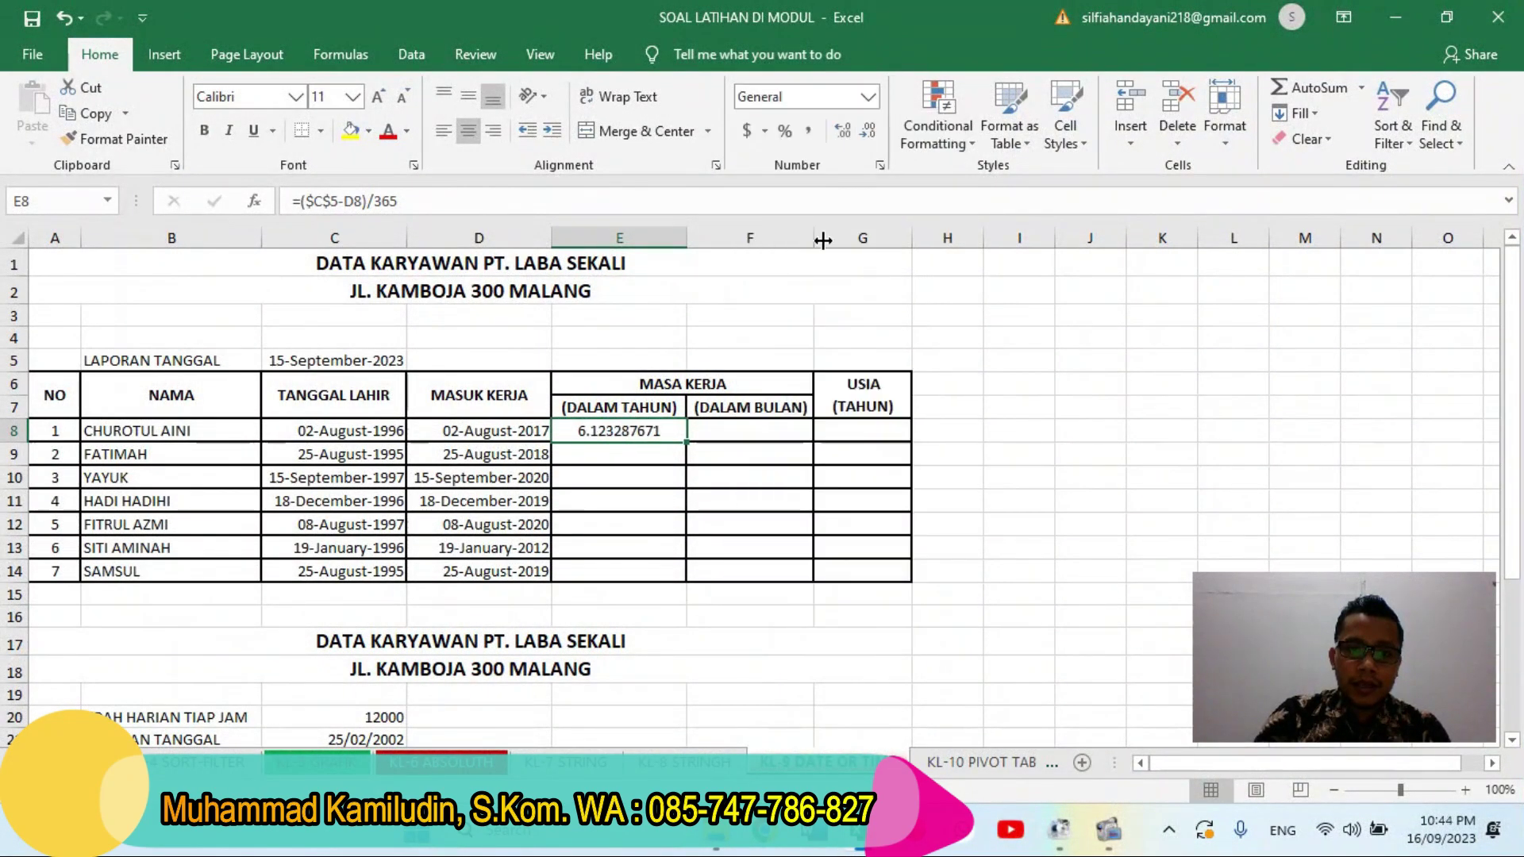
pyautogui.click(870, 97)
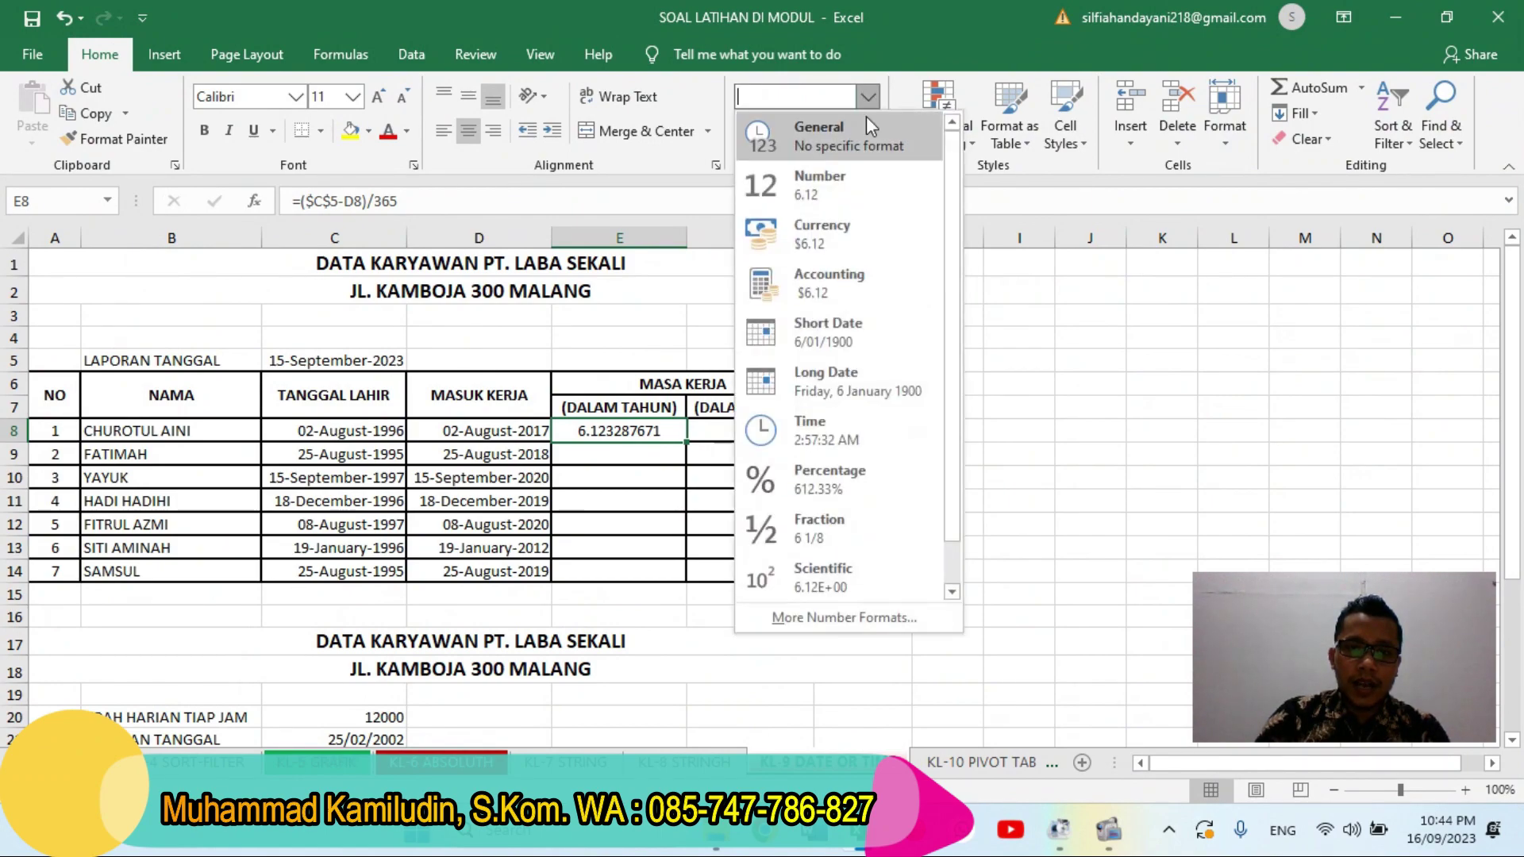
pyautogui.click(794, 621)
pyautogui.click(698, 497)
pyautogui.moveTo(869, 255); pyautogui.dragTo(958, 288)
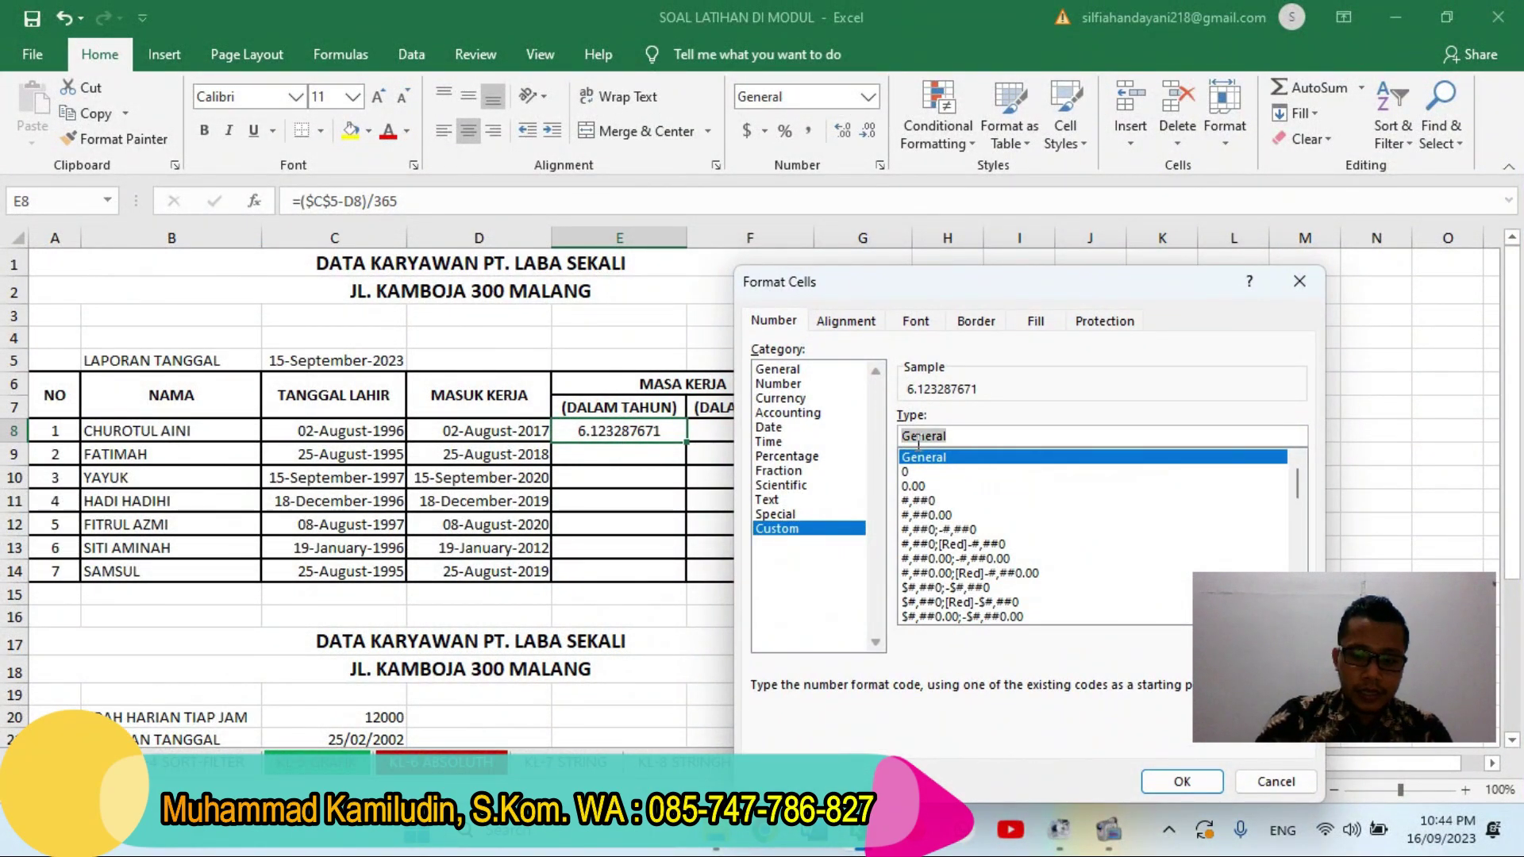
pyautogui.write('0 "Th')
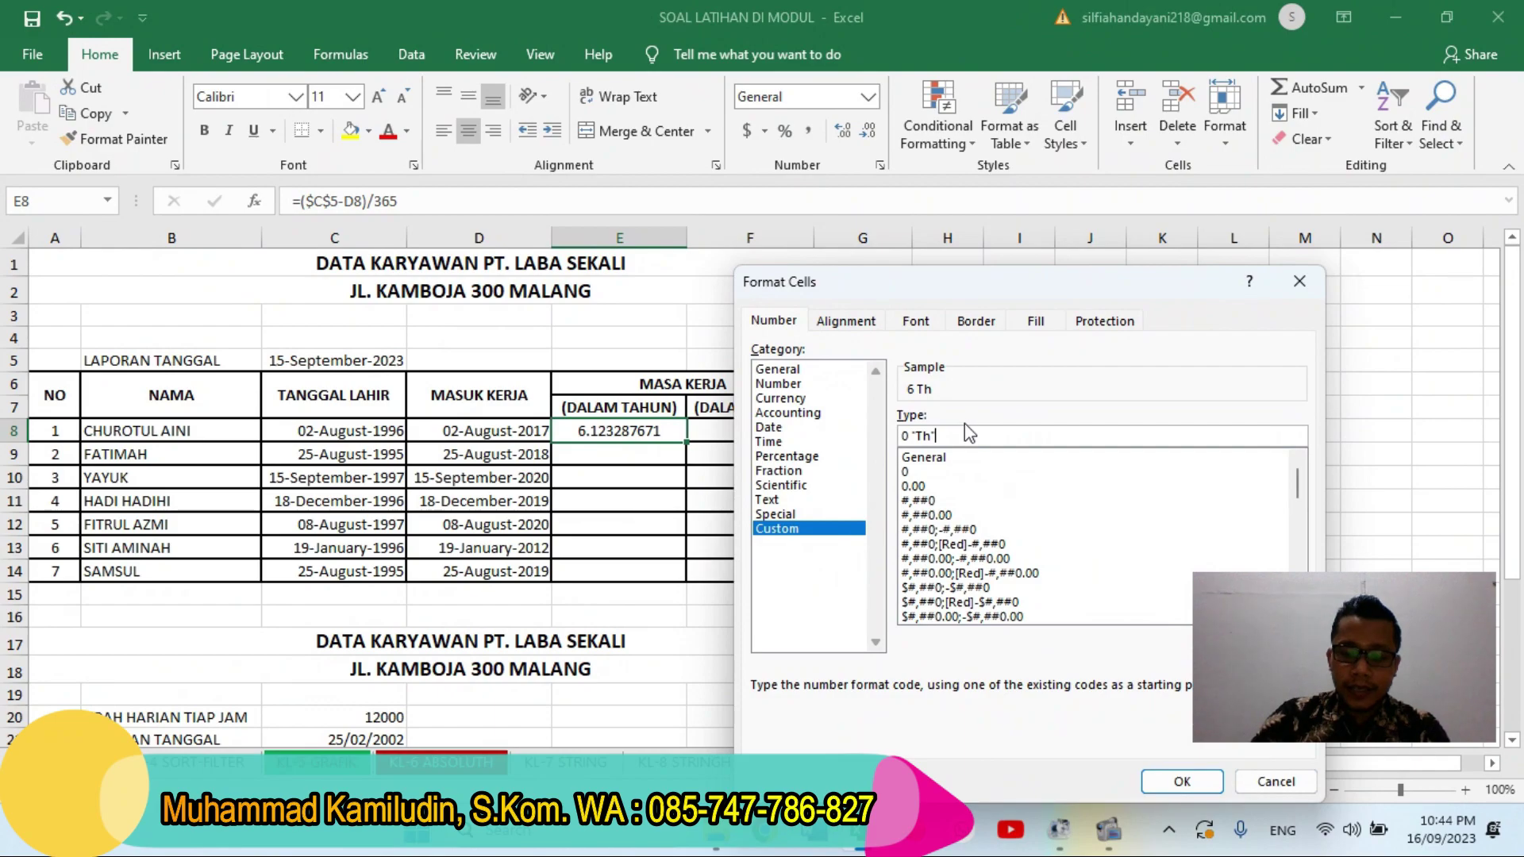
pyautogui.press('Return')
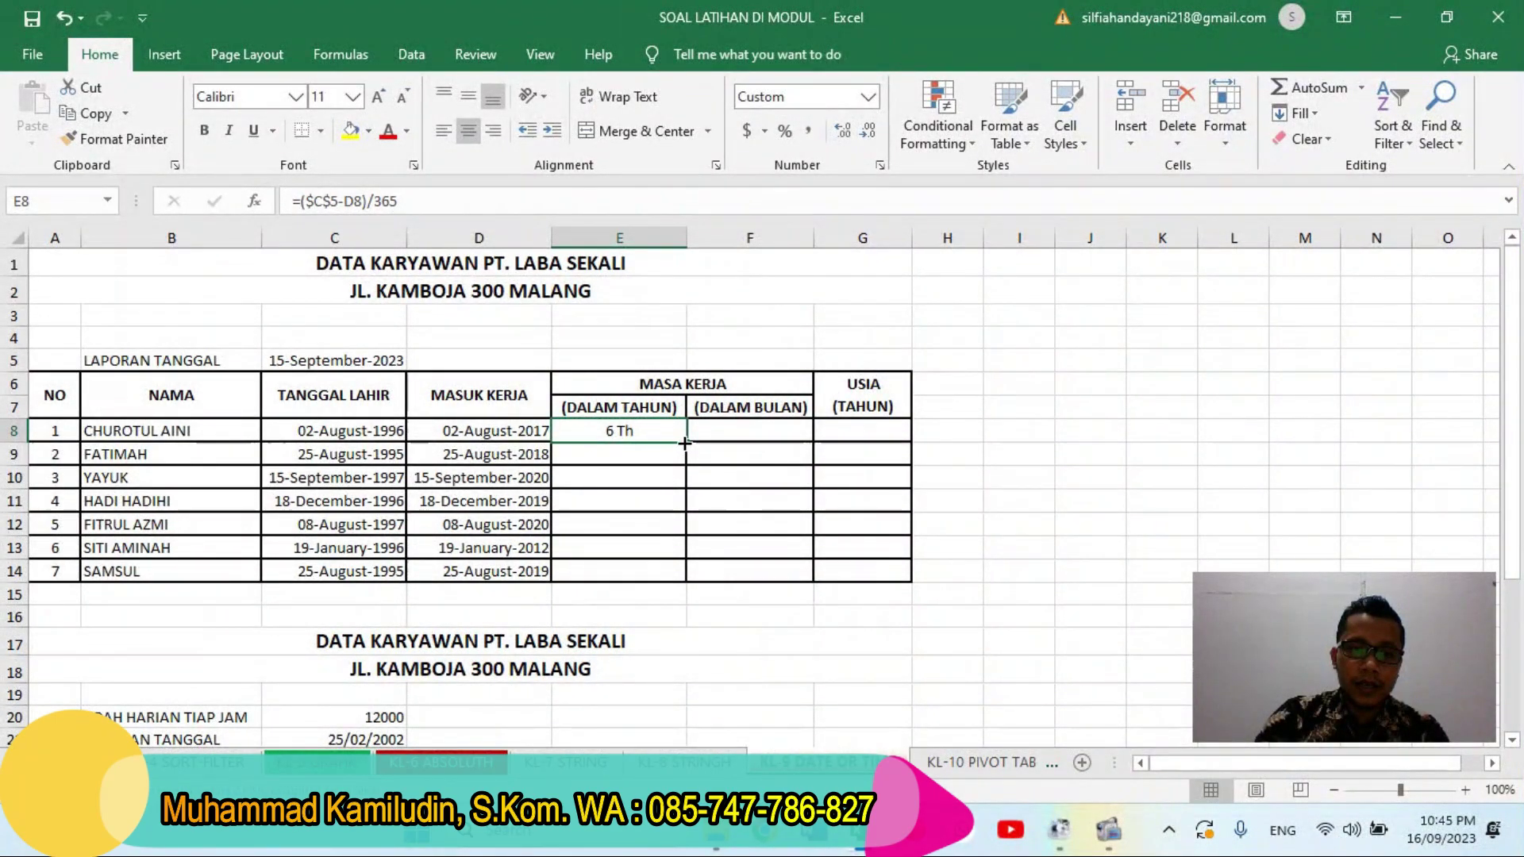
pyautogui.doubleClick(686, 443)
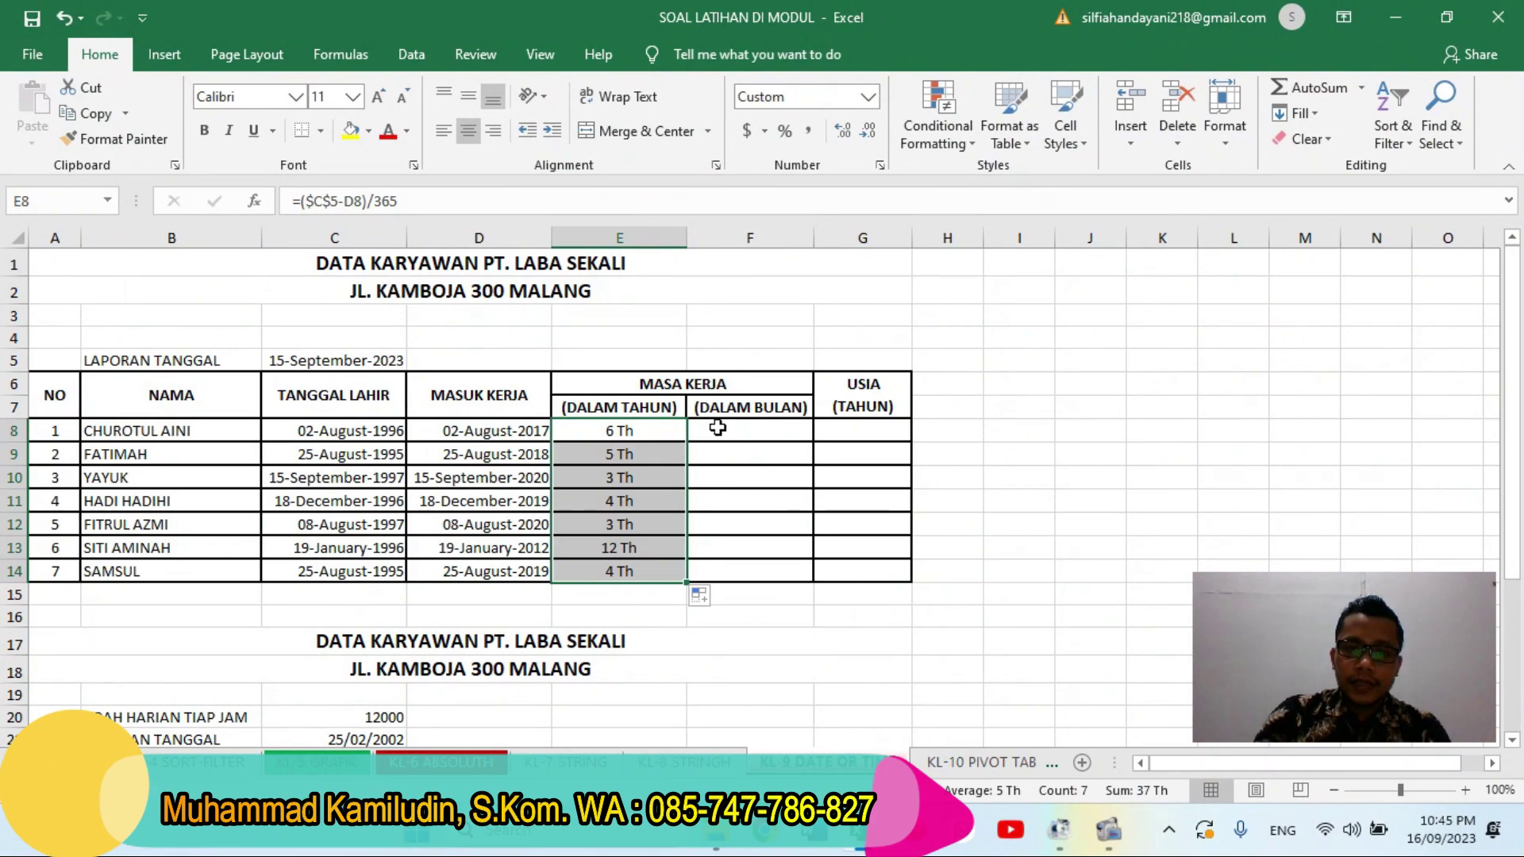
# - Copy the formula text =($C$5-D8)/365 from E8 into F8, the first cell of the service-in-months column
pyautogui.click(717, 427)
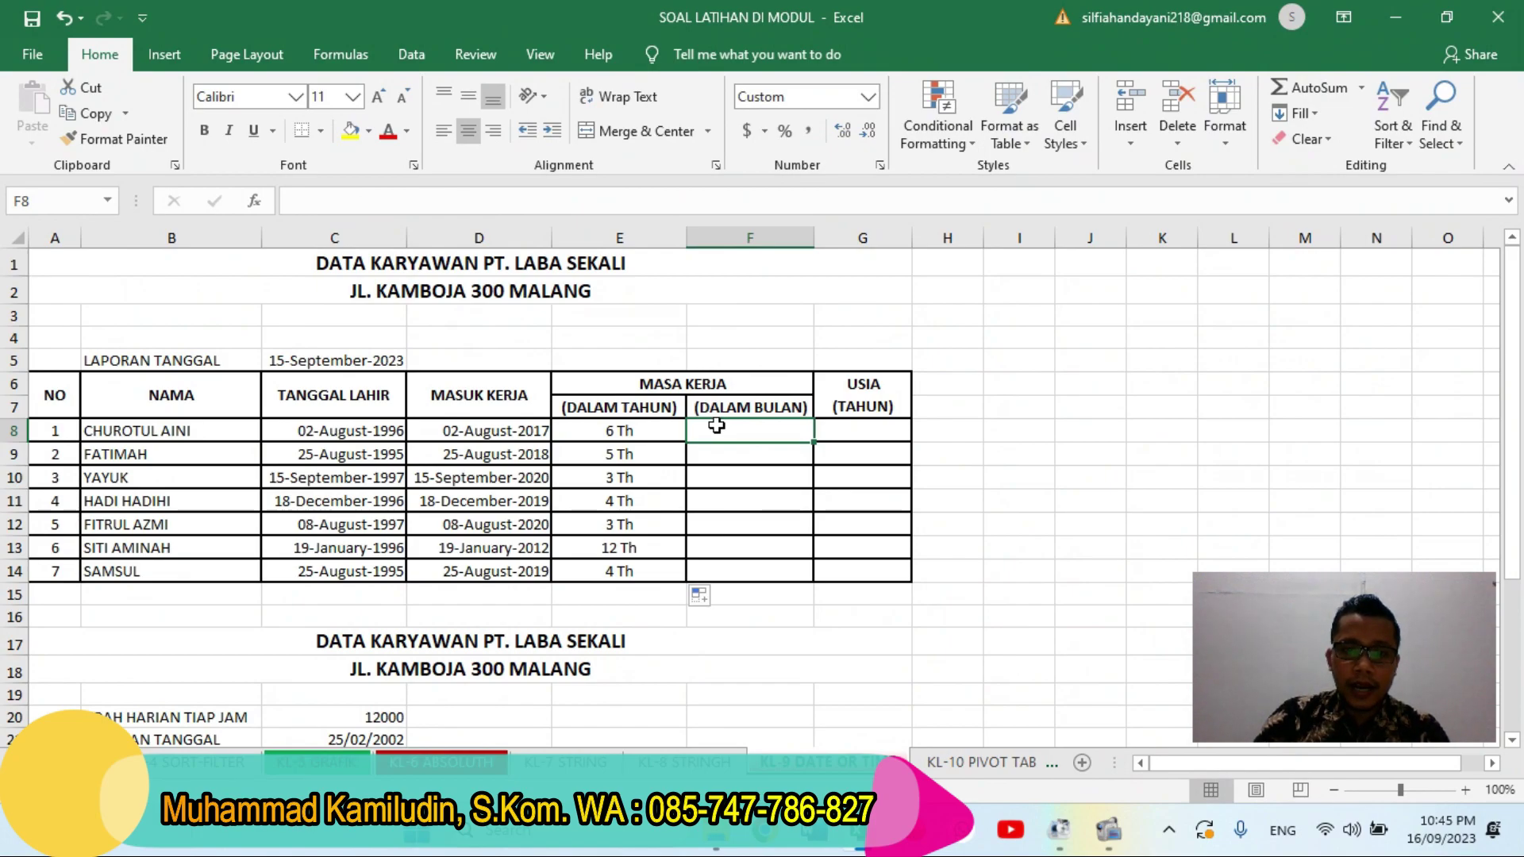
pyautogui.click(633, 430)
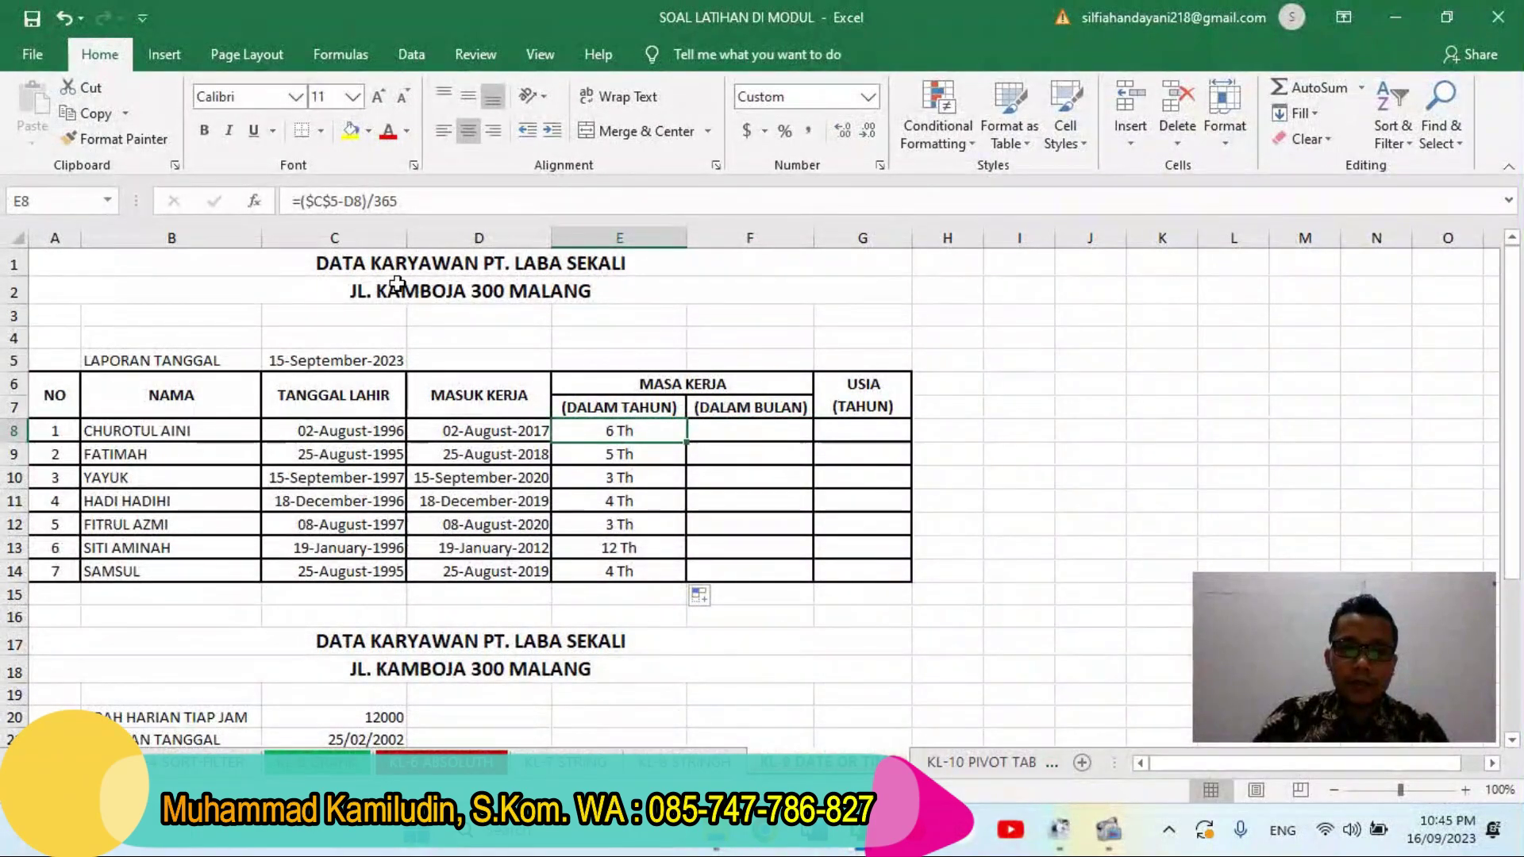
pyautogui.moveTo(401, 201); pyautogui.dragTo(103, 204)
pyautogui.hotkey('ctrl', 'c')
pyautogui.press('Tab')
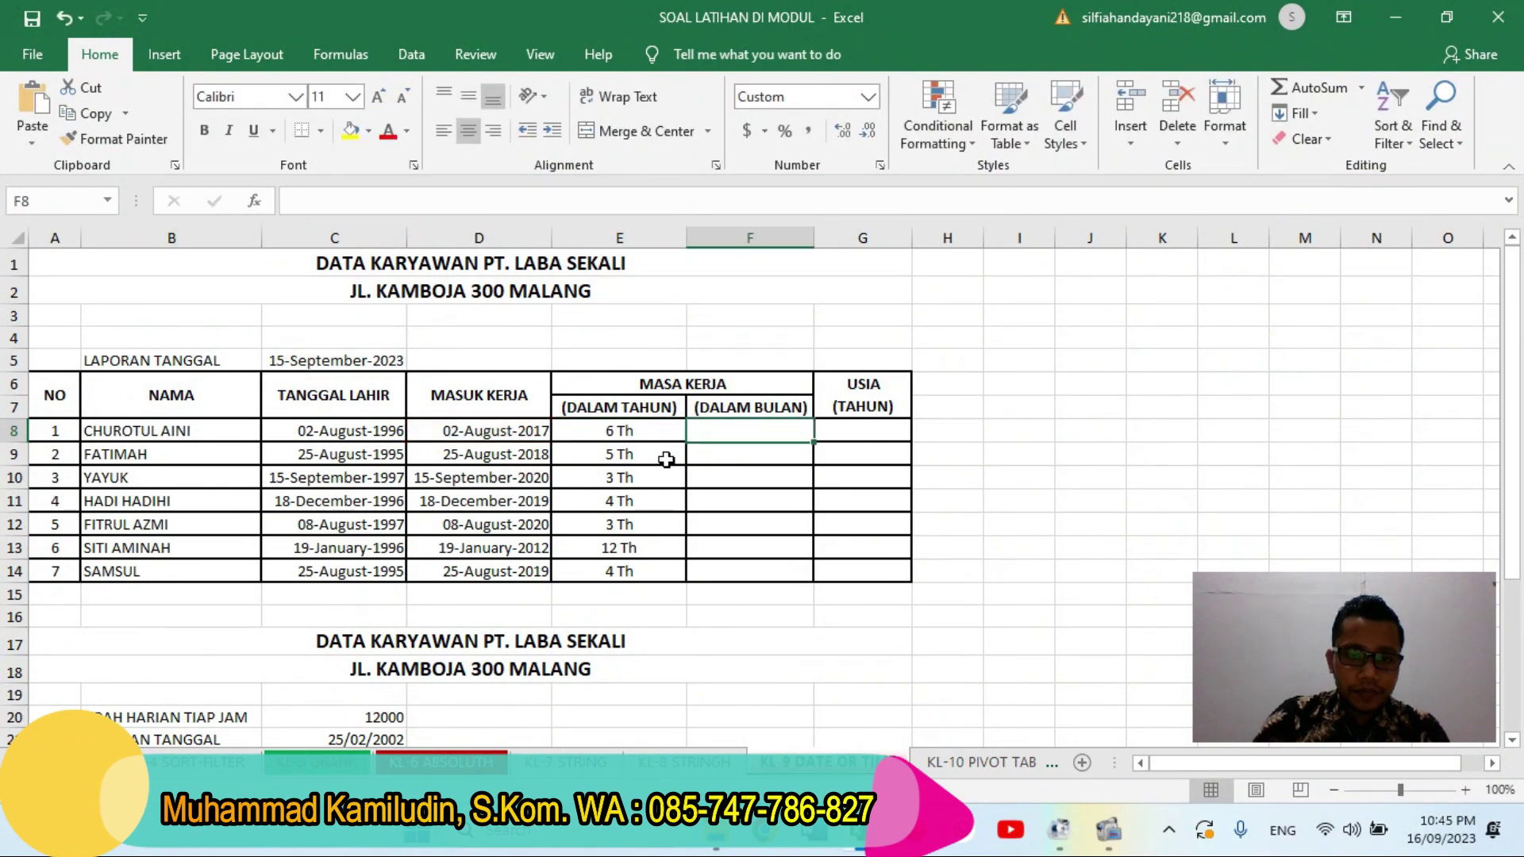
pyautogui.hotkey('ctrl', 'v')
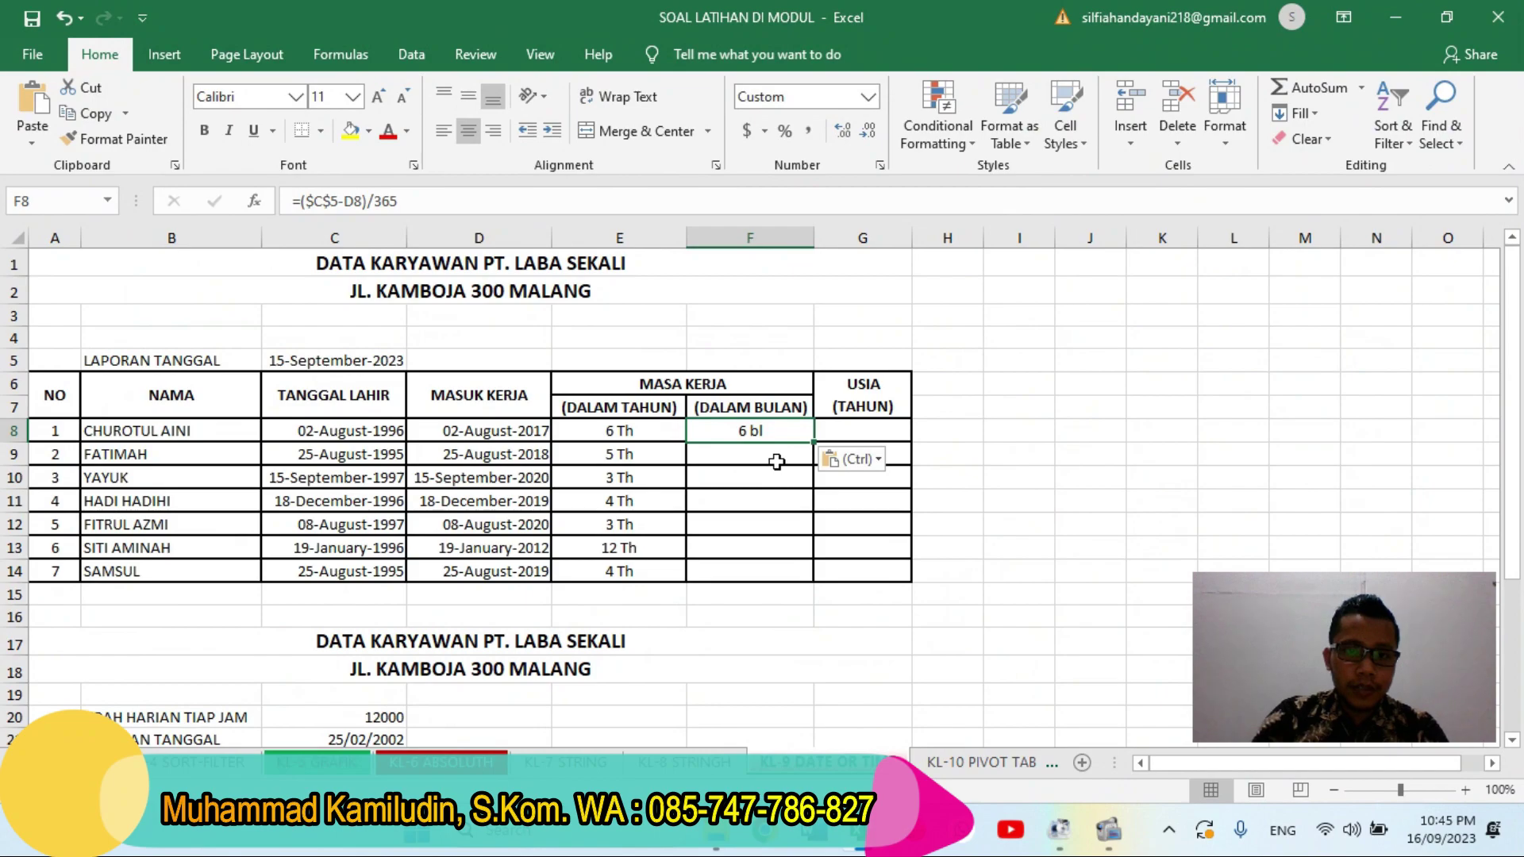
# - Change the formula in F8 to =(($C$5-D8)/365)*12 to express the first employee's length of service in months
pyautogui.doubleClick(777, 430)
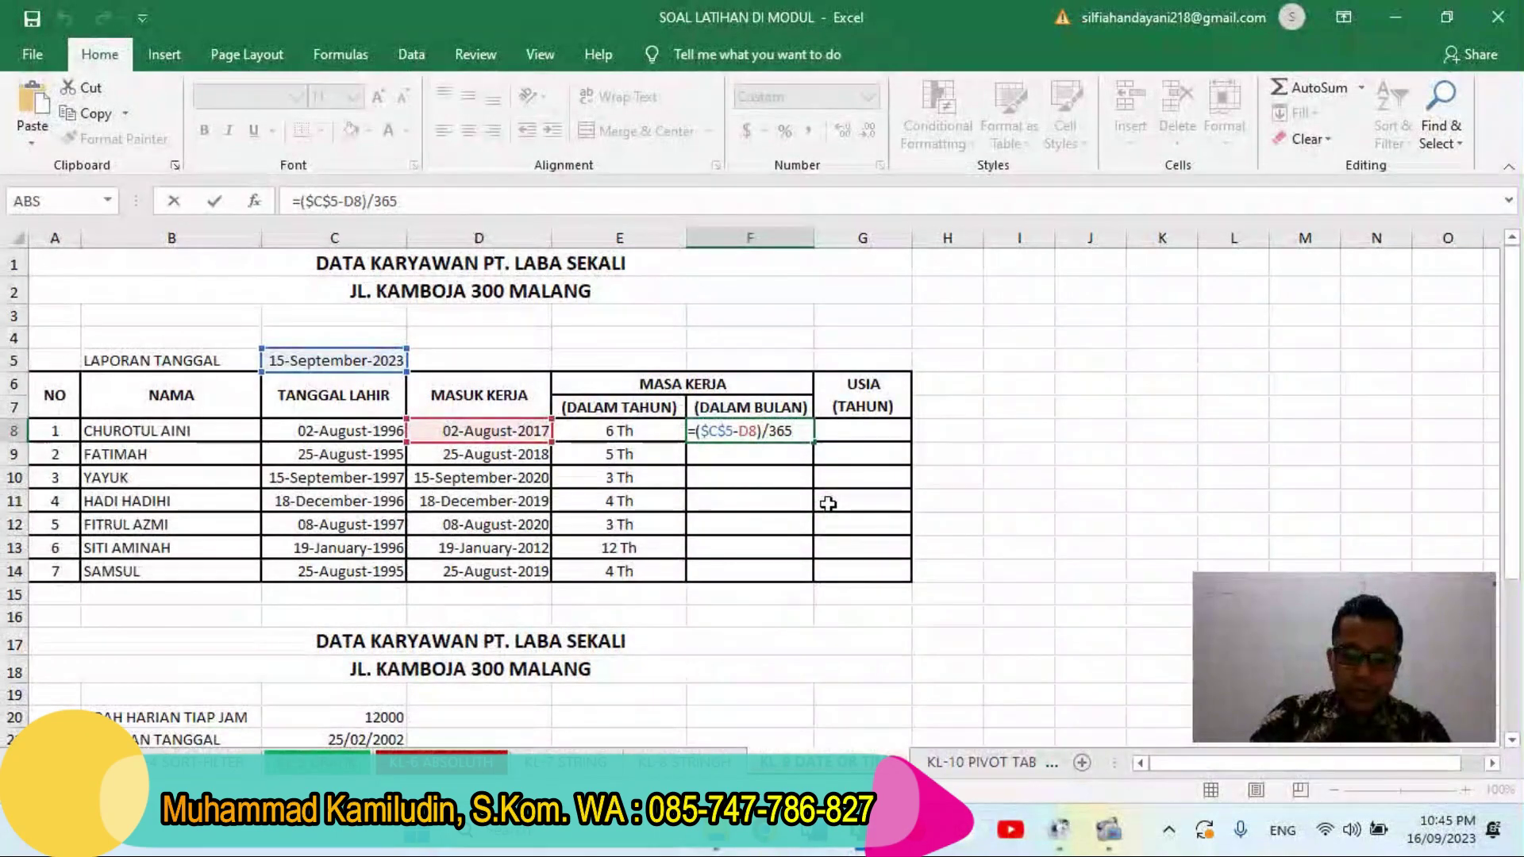
pyautogui.write(')')
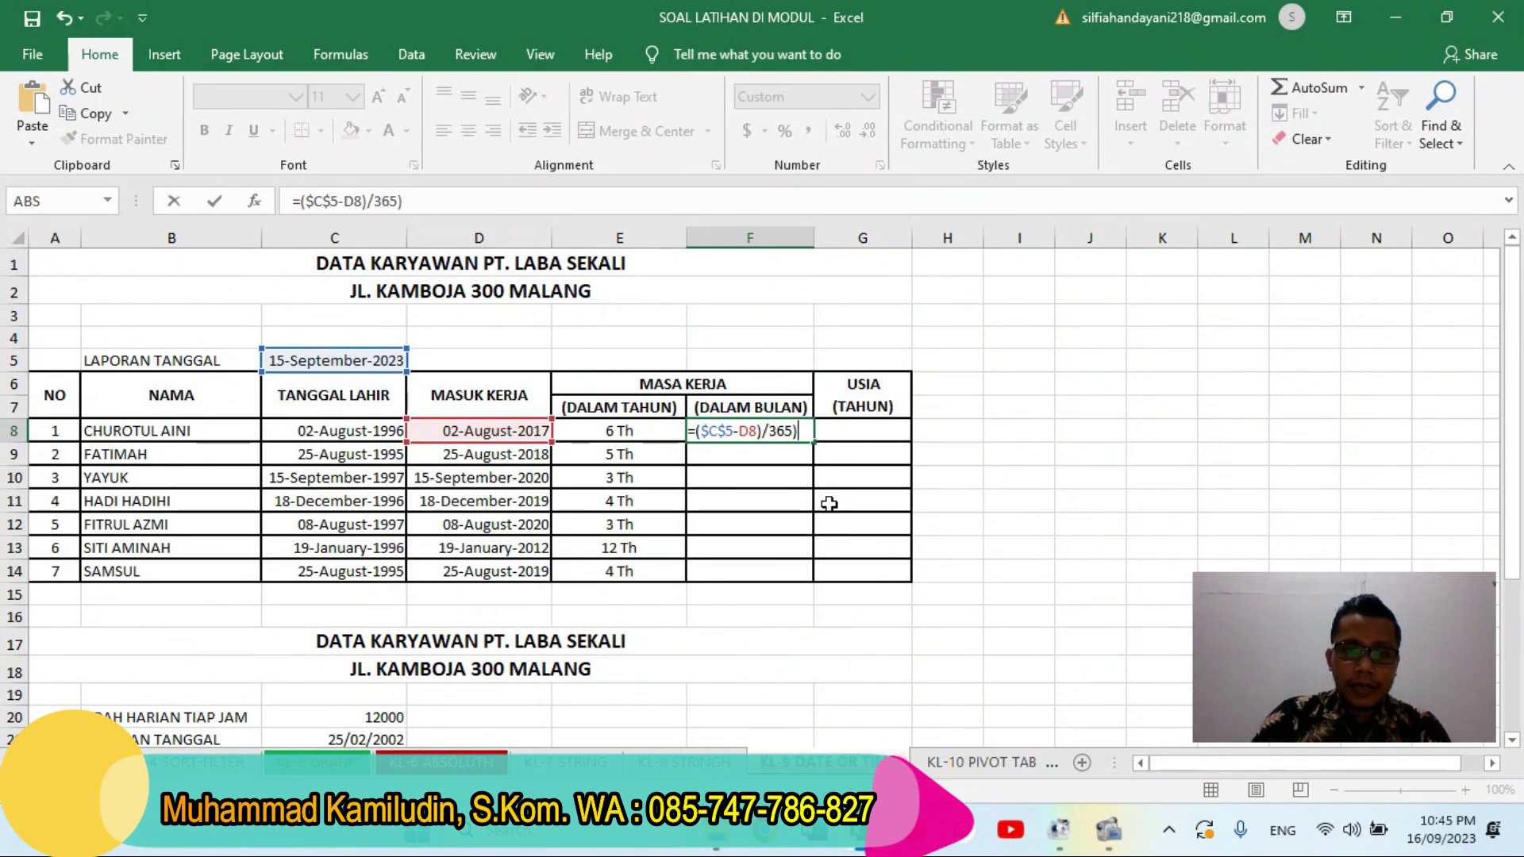
pyautogui.click(700, 430)
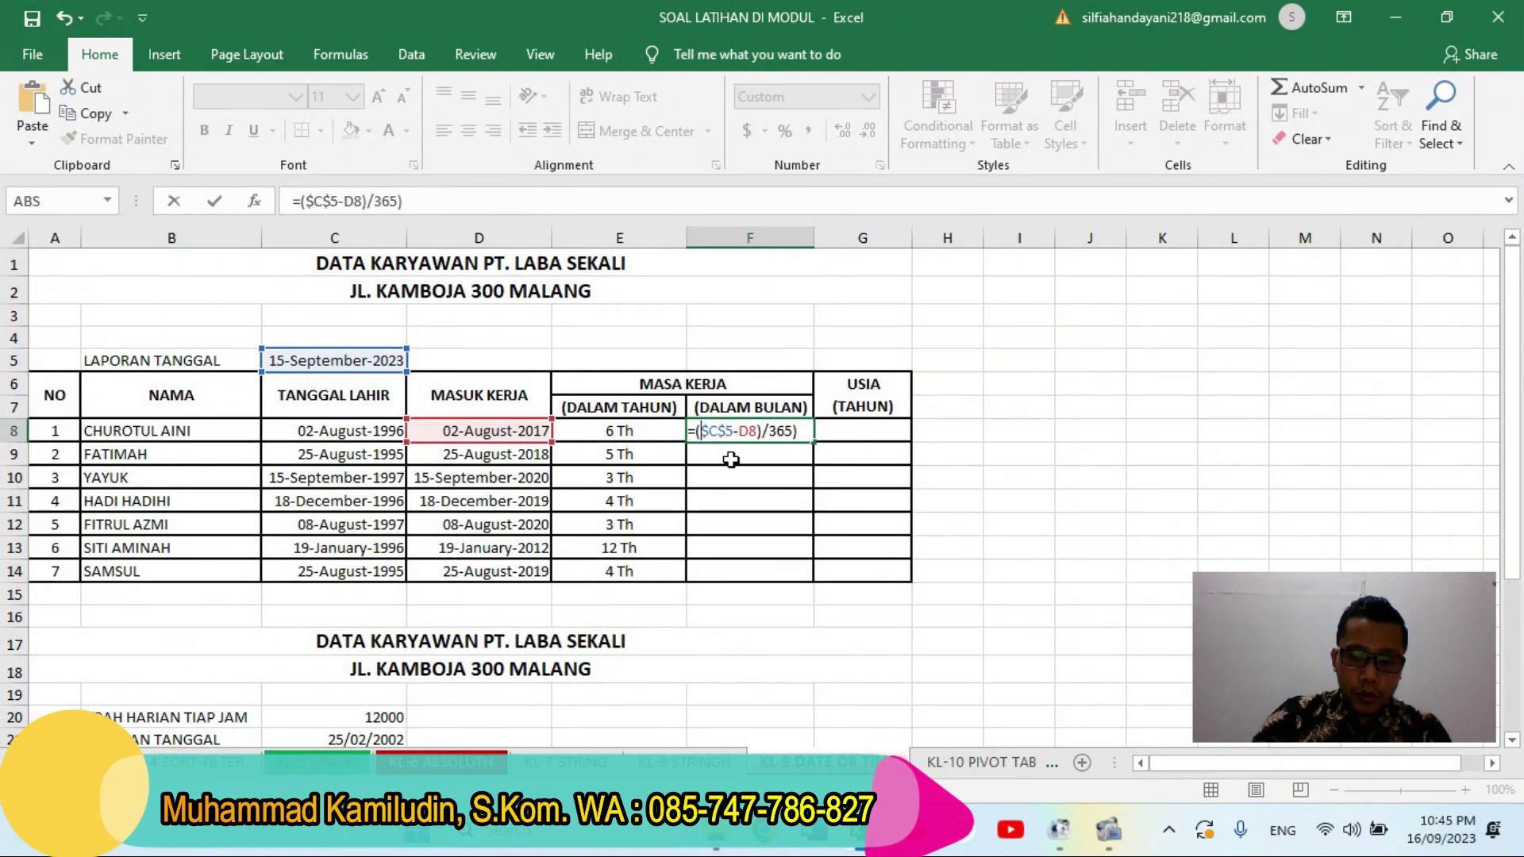
pyautogui.write('(')
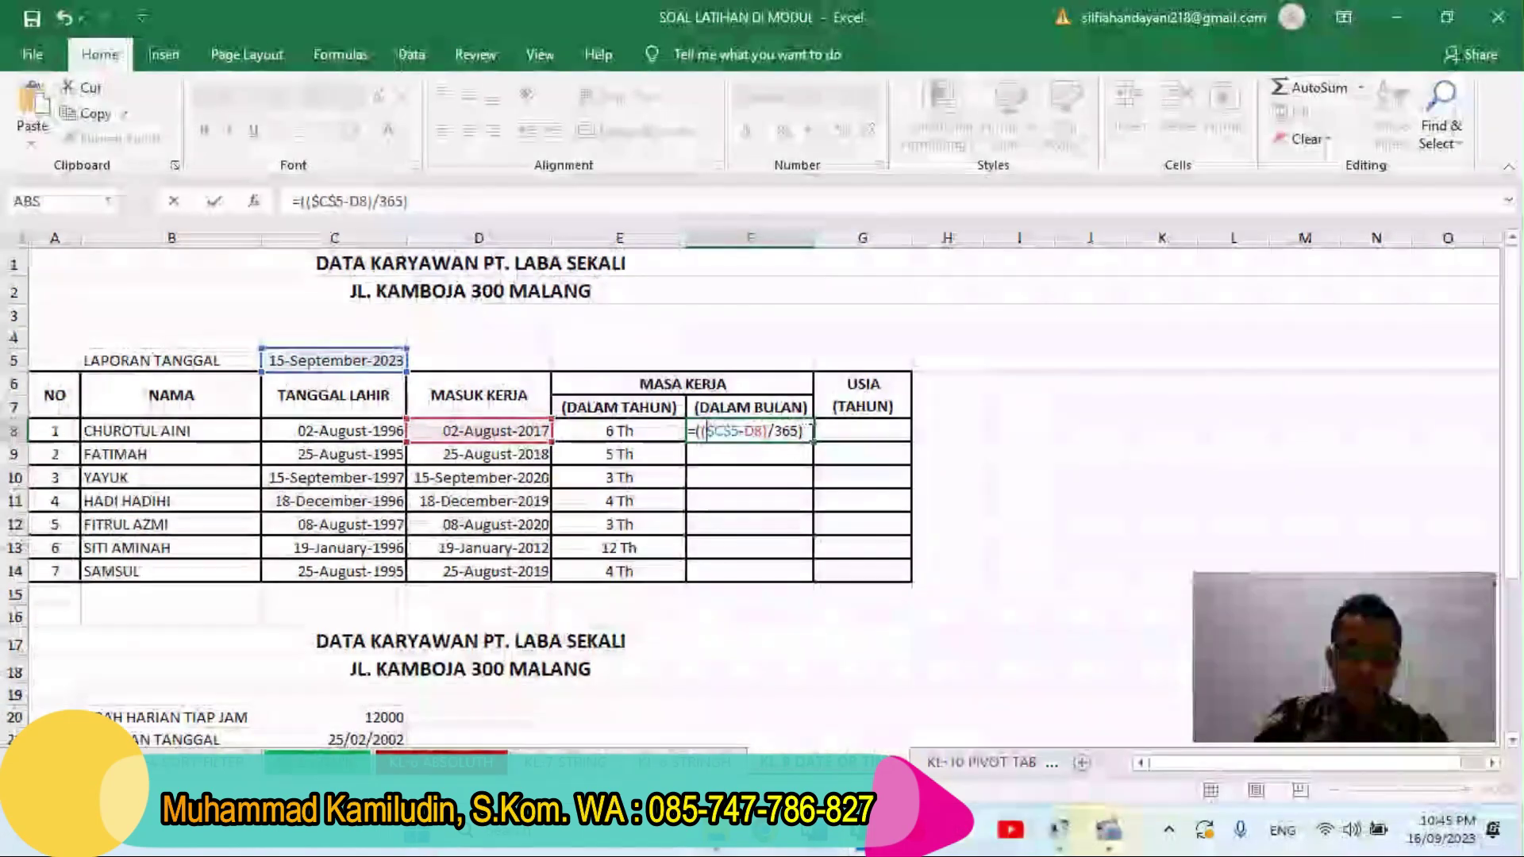
pyautogui.write('*12')
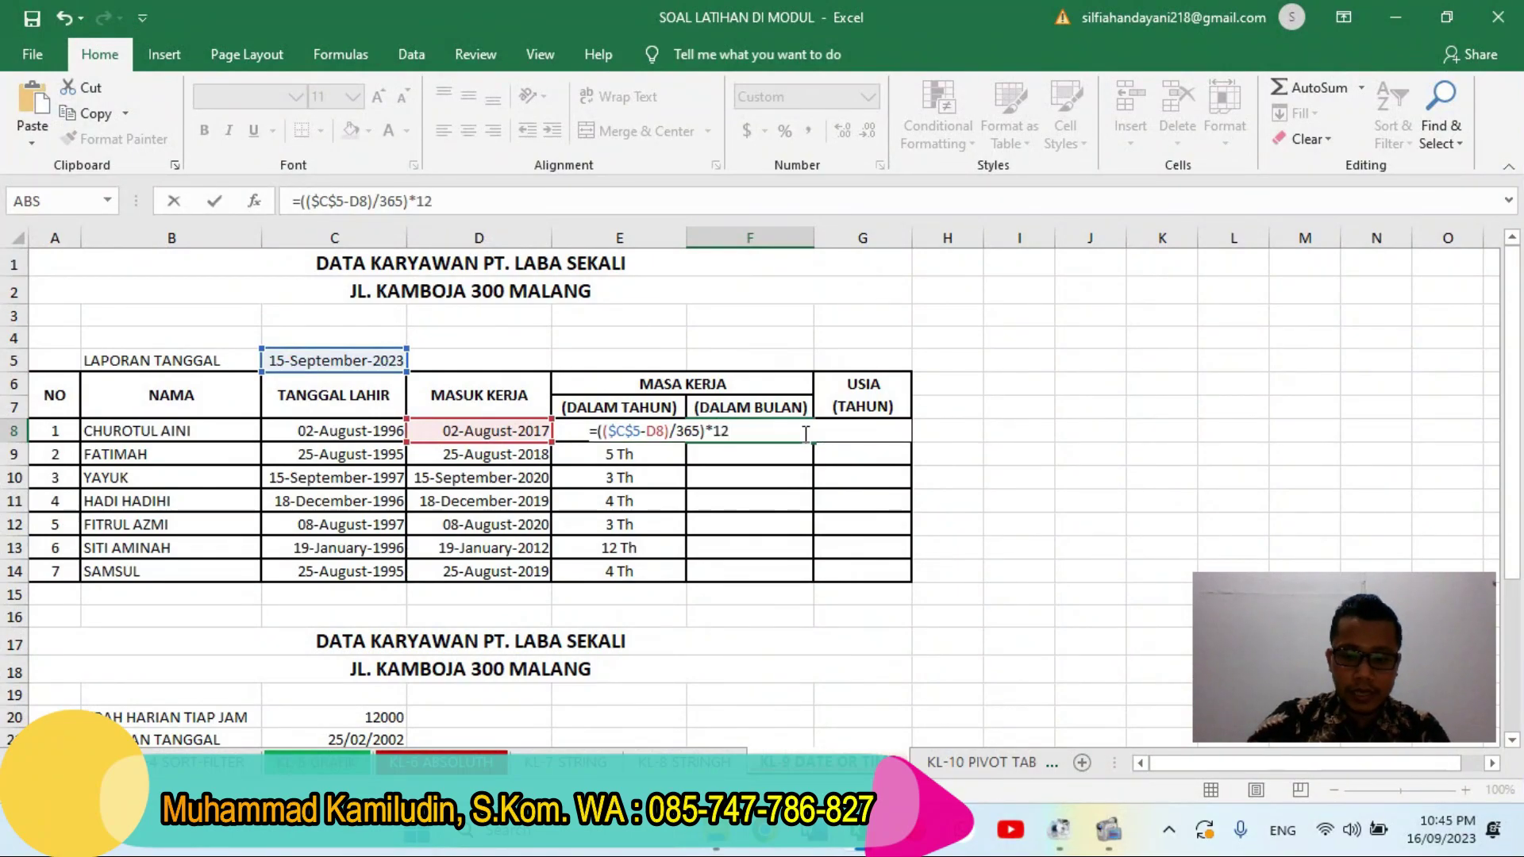
pyautogui.write(')')
pyautogui.press('Return')
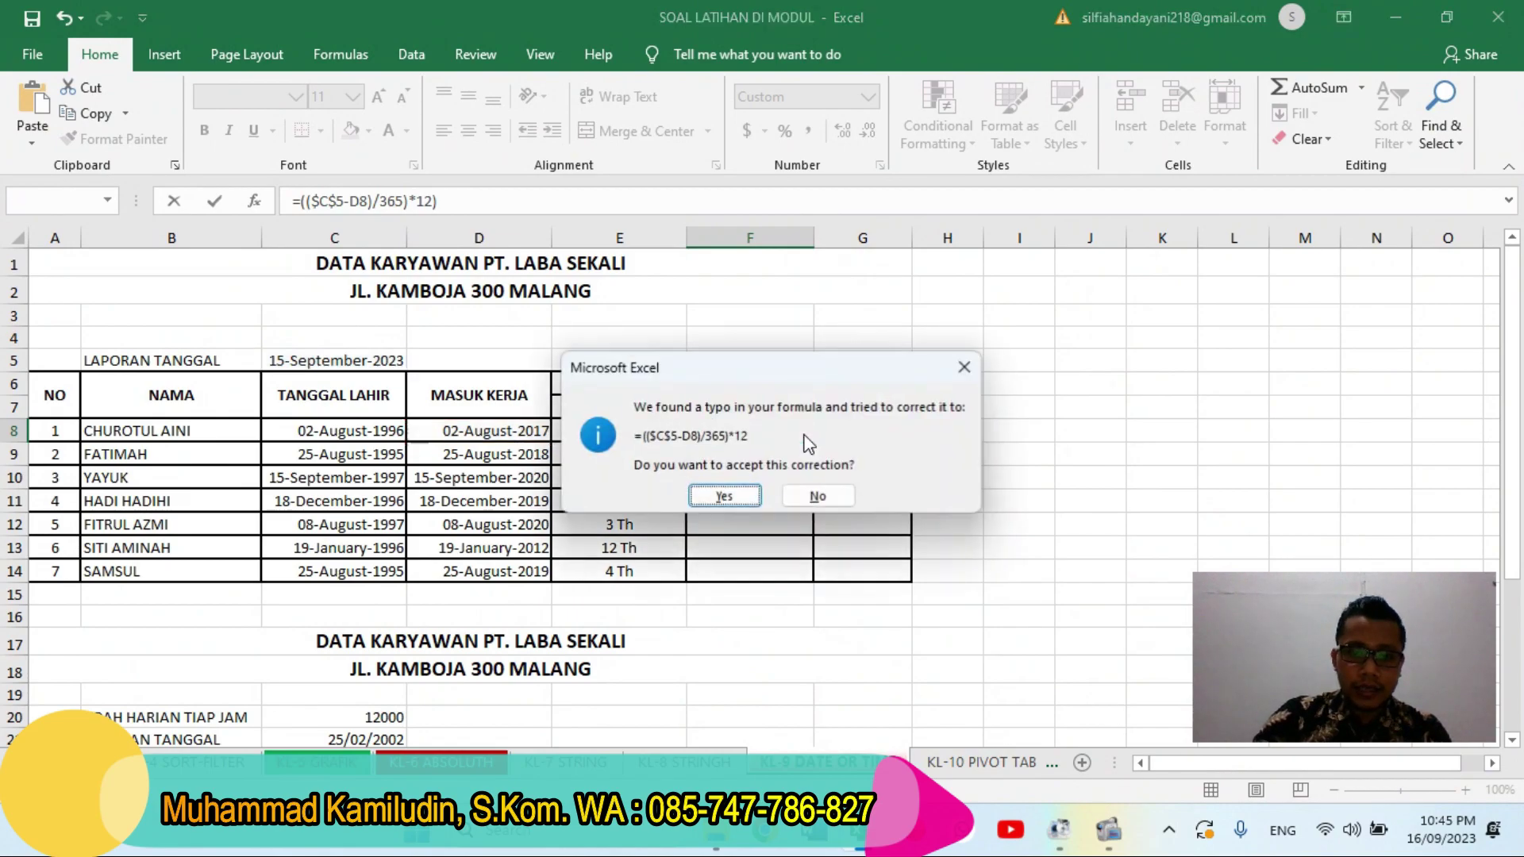
pyautogui.click(724, 497)
# - Review the months formula in F8 and fill it down through F14
pyautogui.click(750, 435)
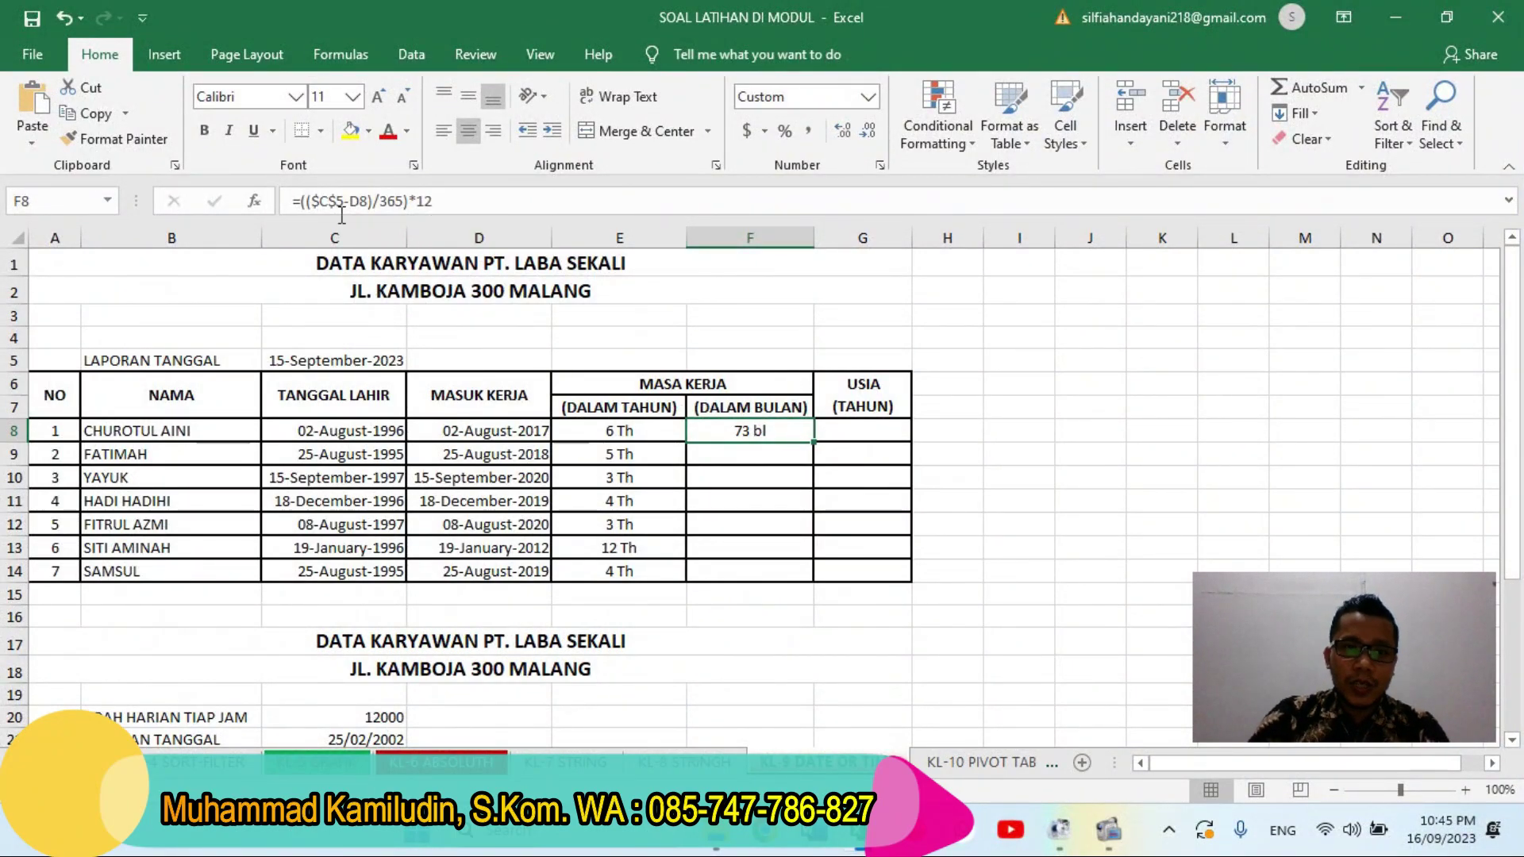
pyautogui.doubleClick(780, 427)
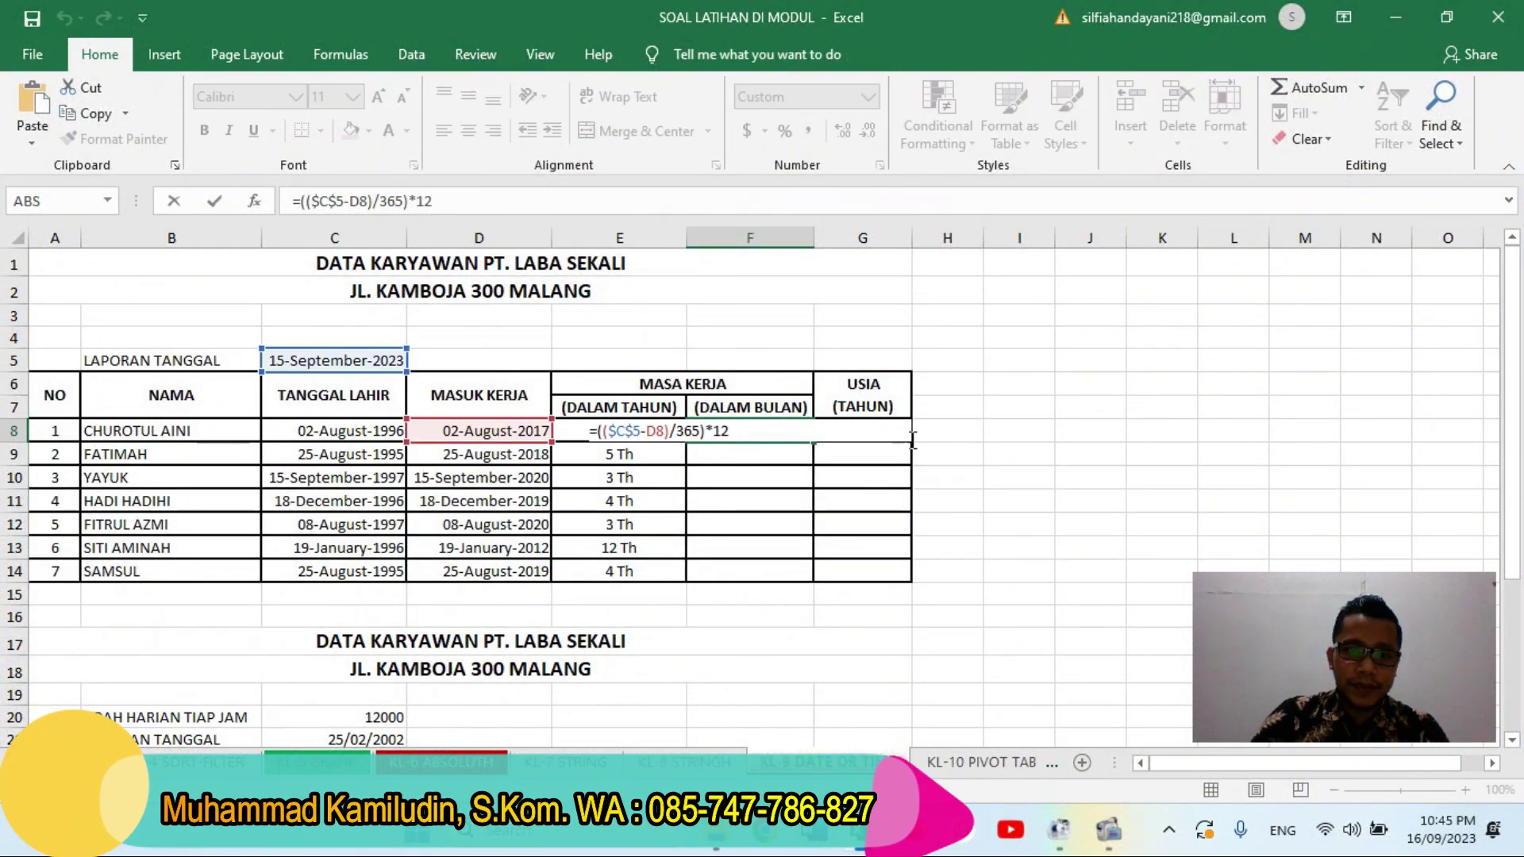
pyautogui.press('Return')
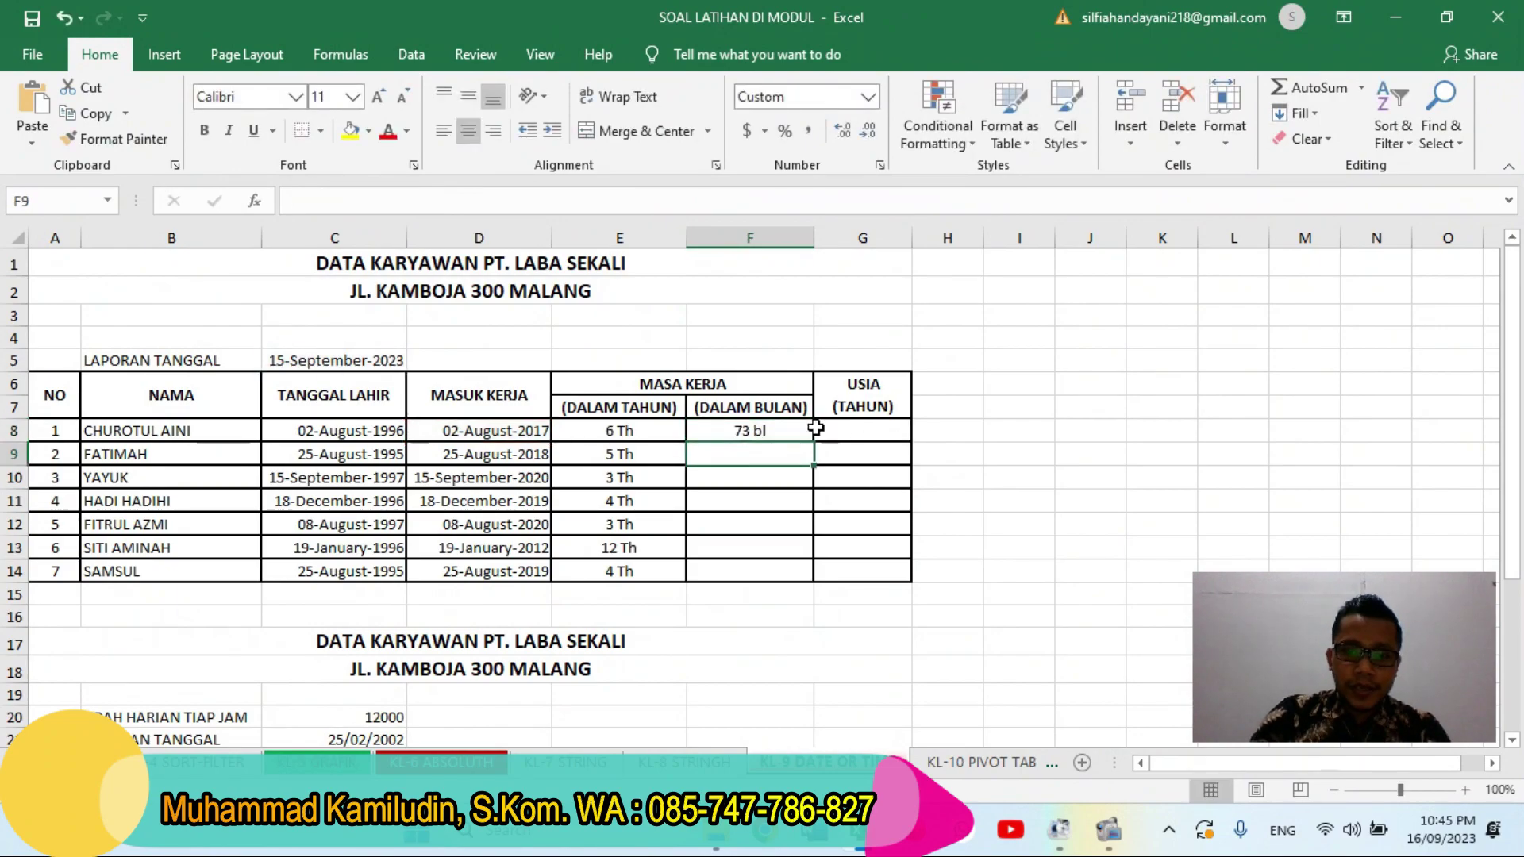
pyautogui.click(790, 432)
pyautogui.doubleClick(814, 442)
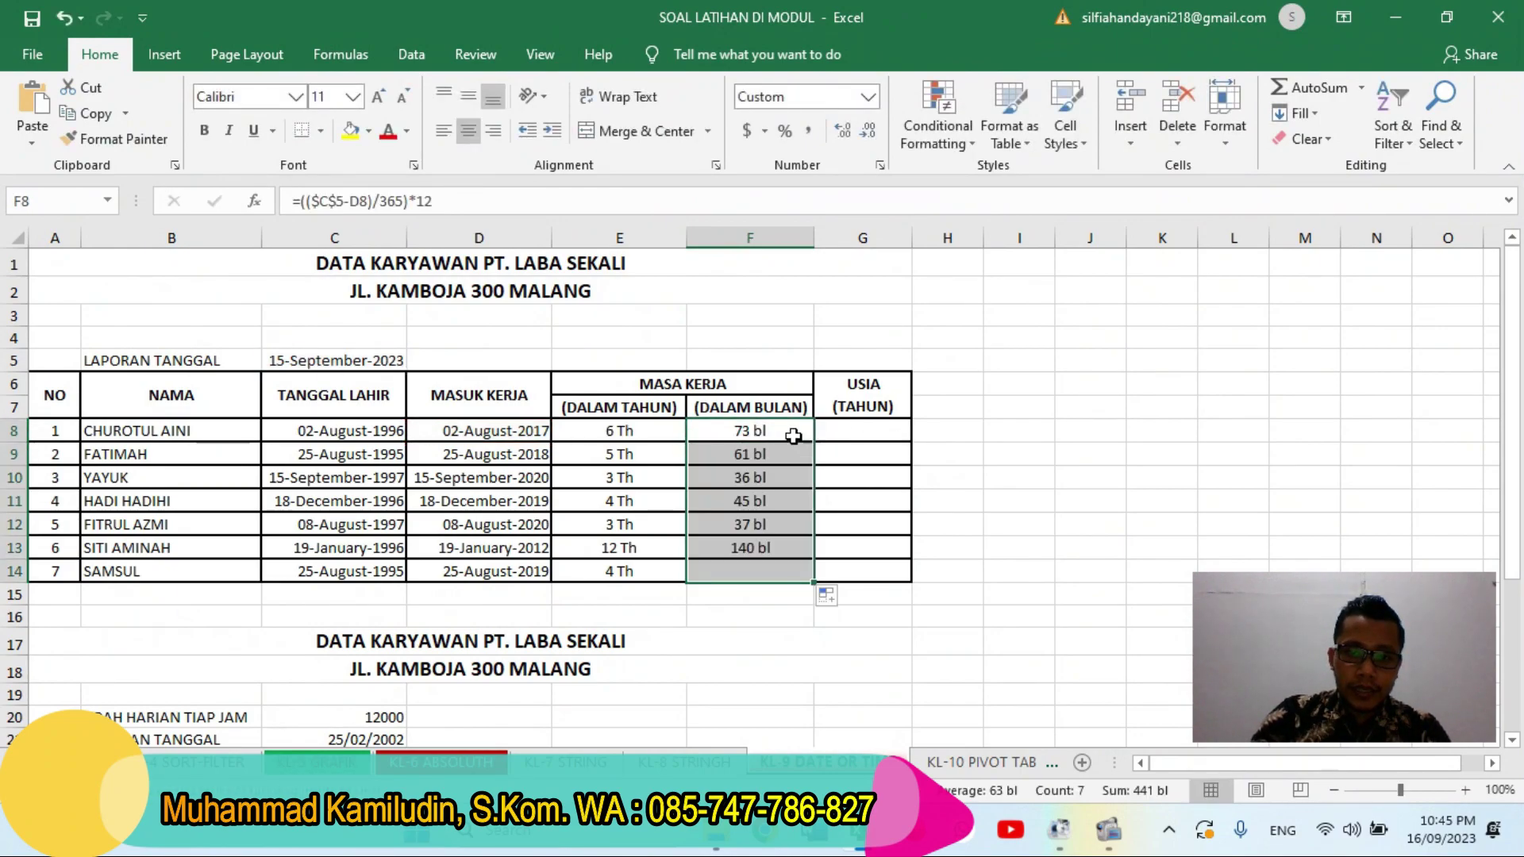
# - Apply the custom number format 0 "bulan" to the service-in-months cells F8:F14
pyautogui.rightClick(788, 431)
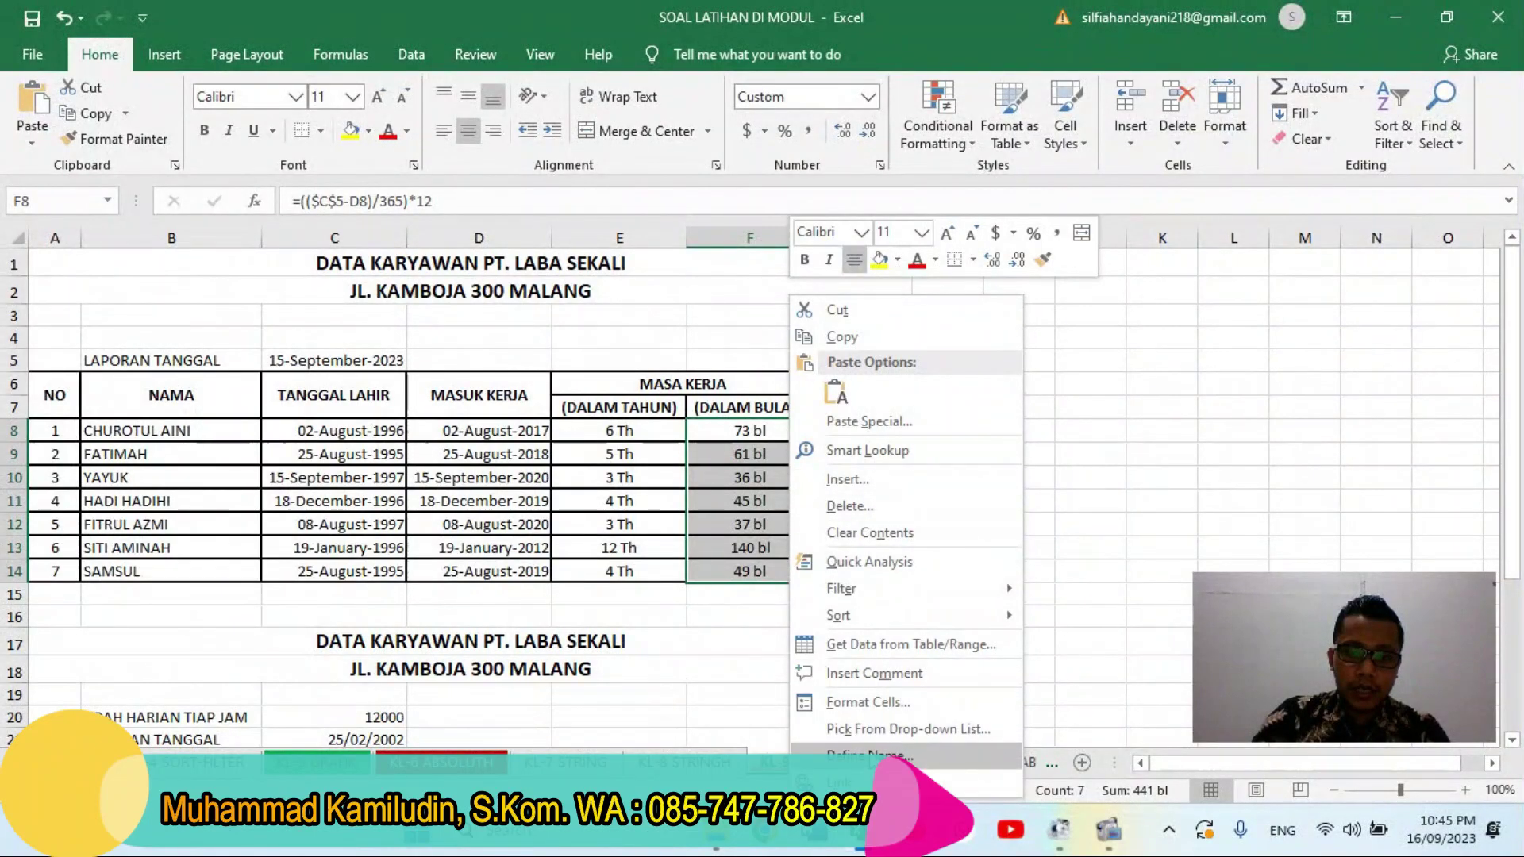
pyautogui.click(869, 702)
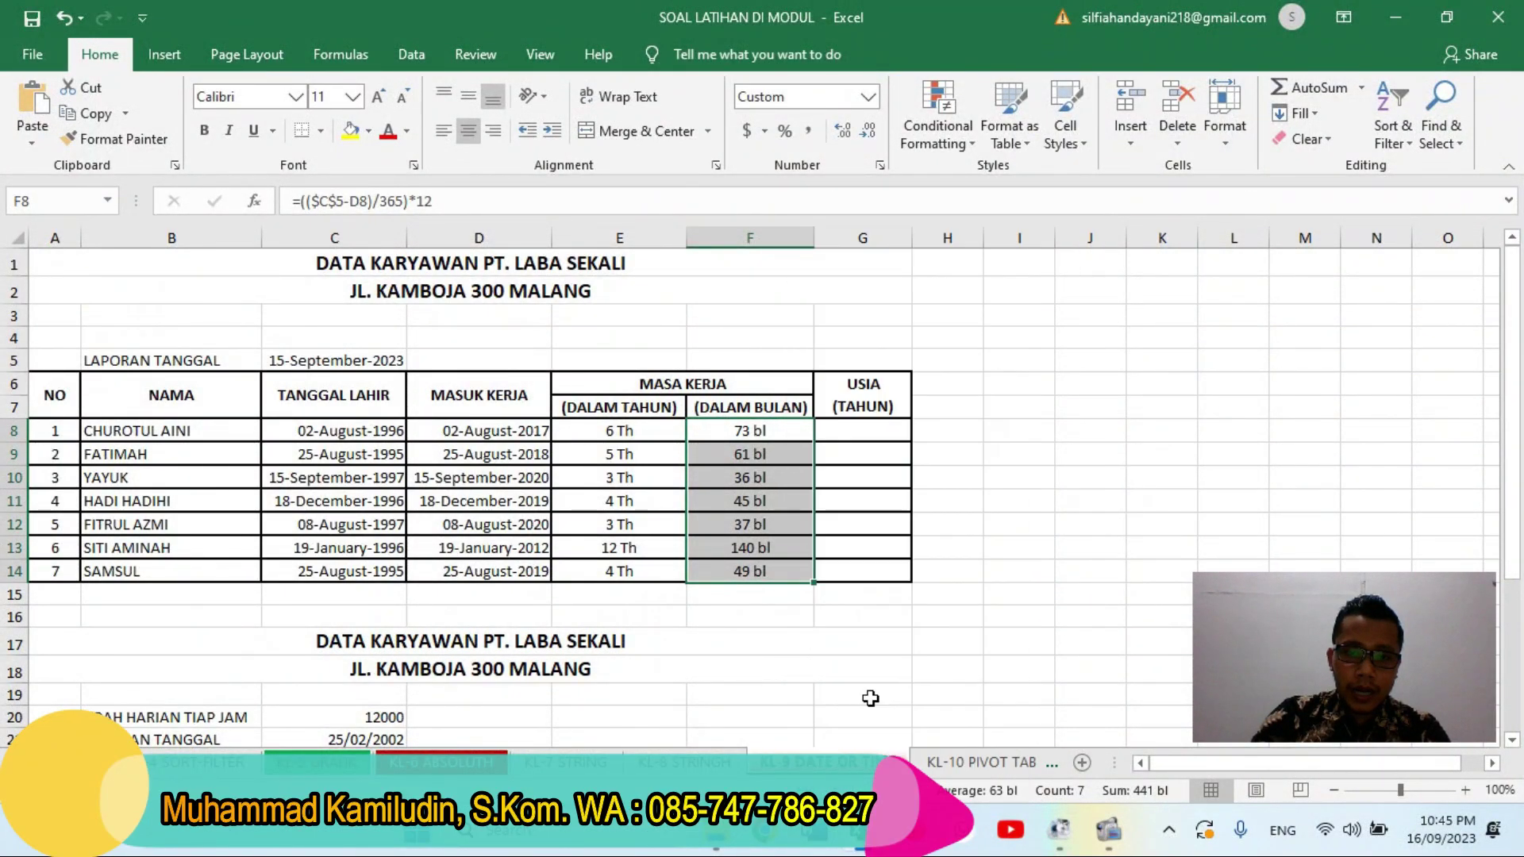
pyautogui.click(760, 423)
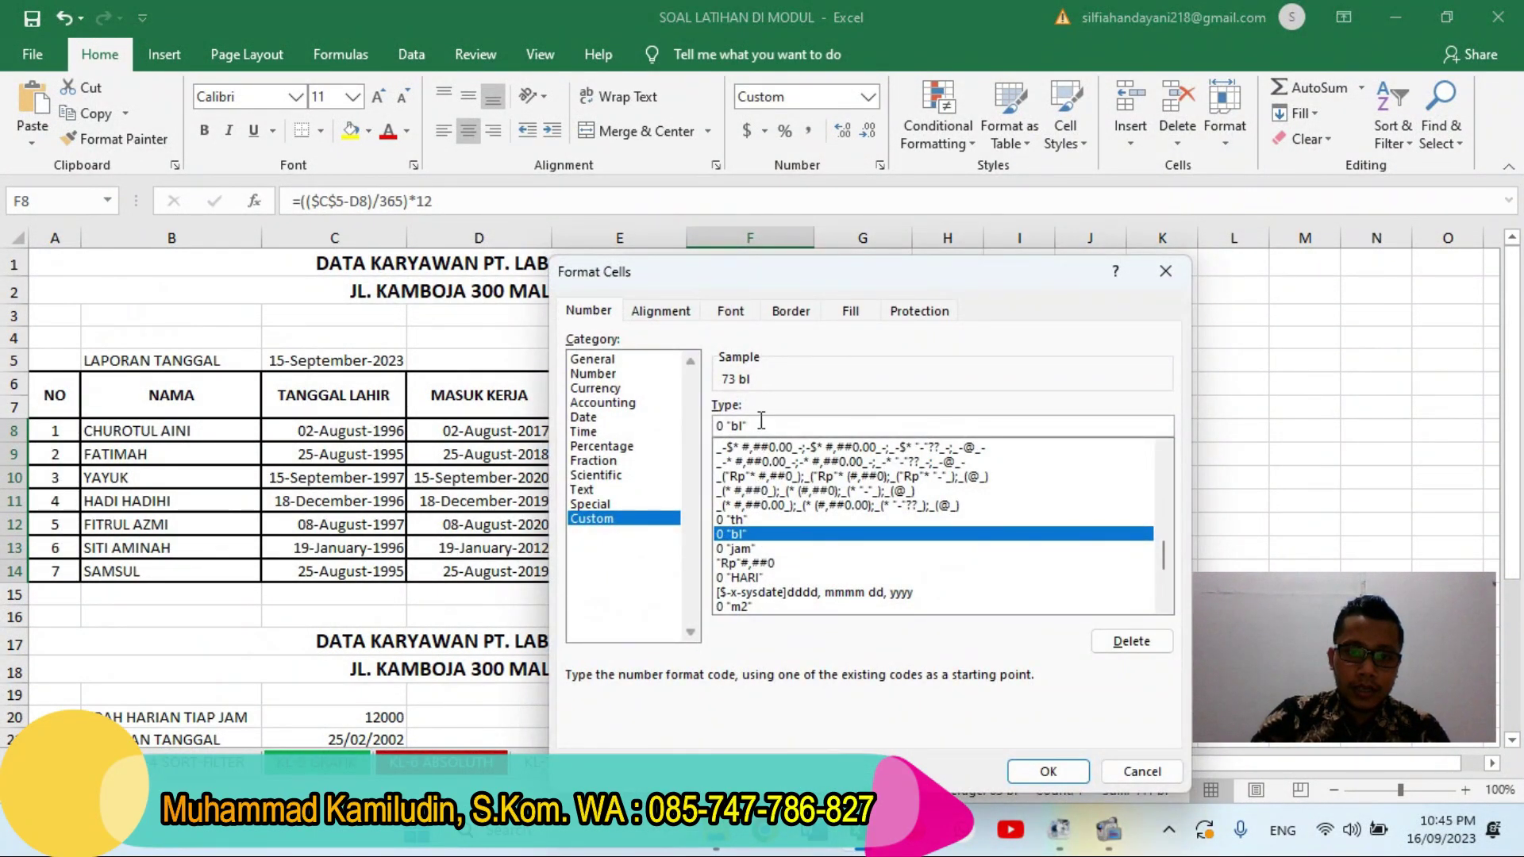
pyautogui.press('BackSpace')
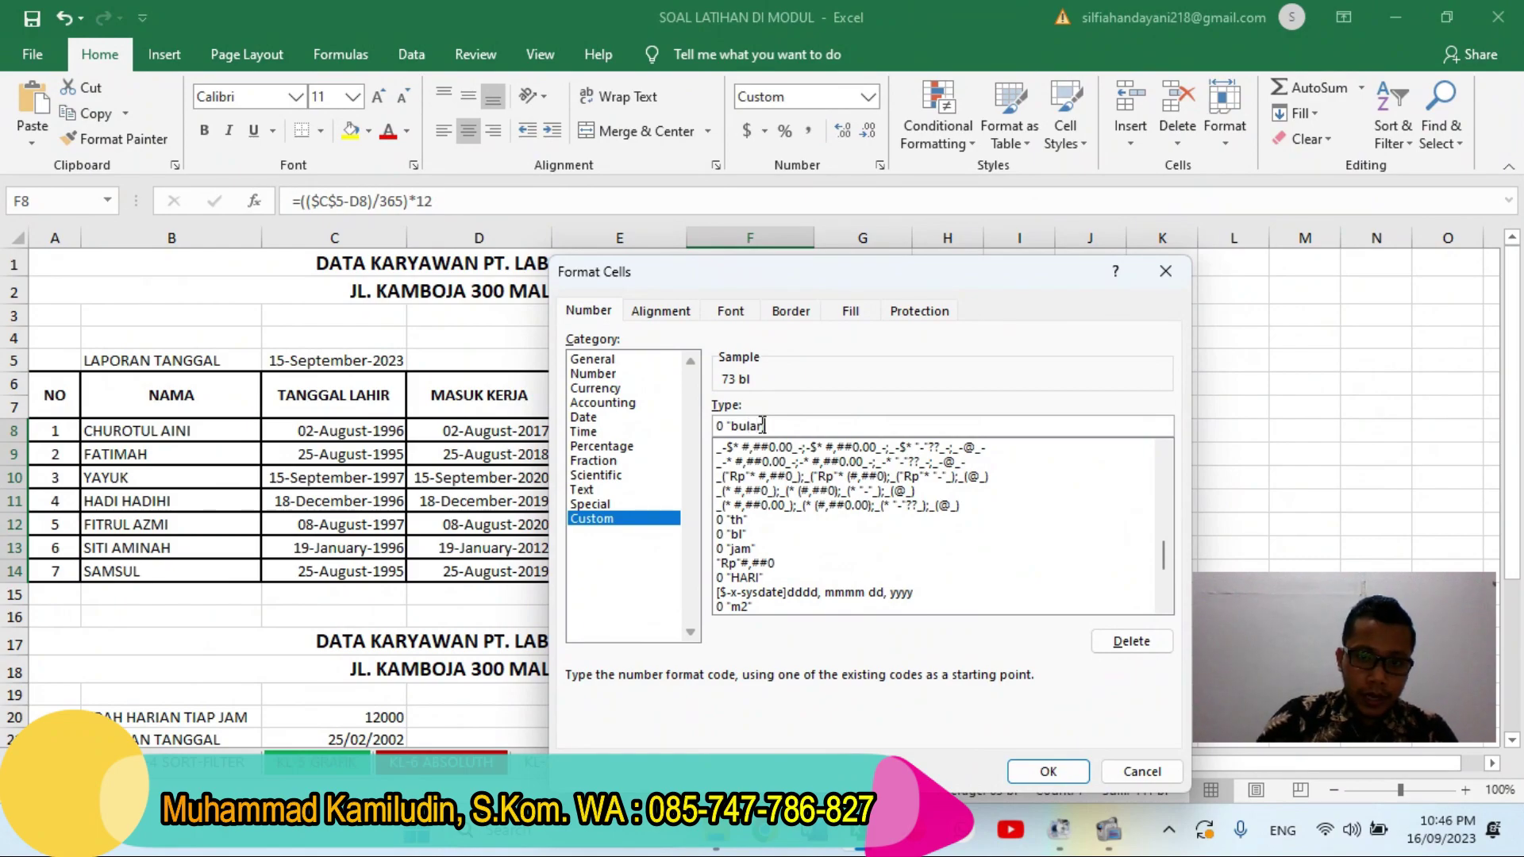
pyautogui.write('"')
pyautogui.press('Return')
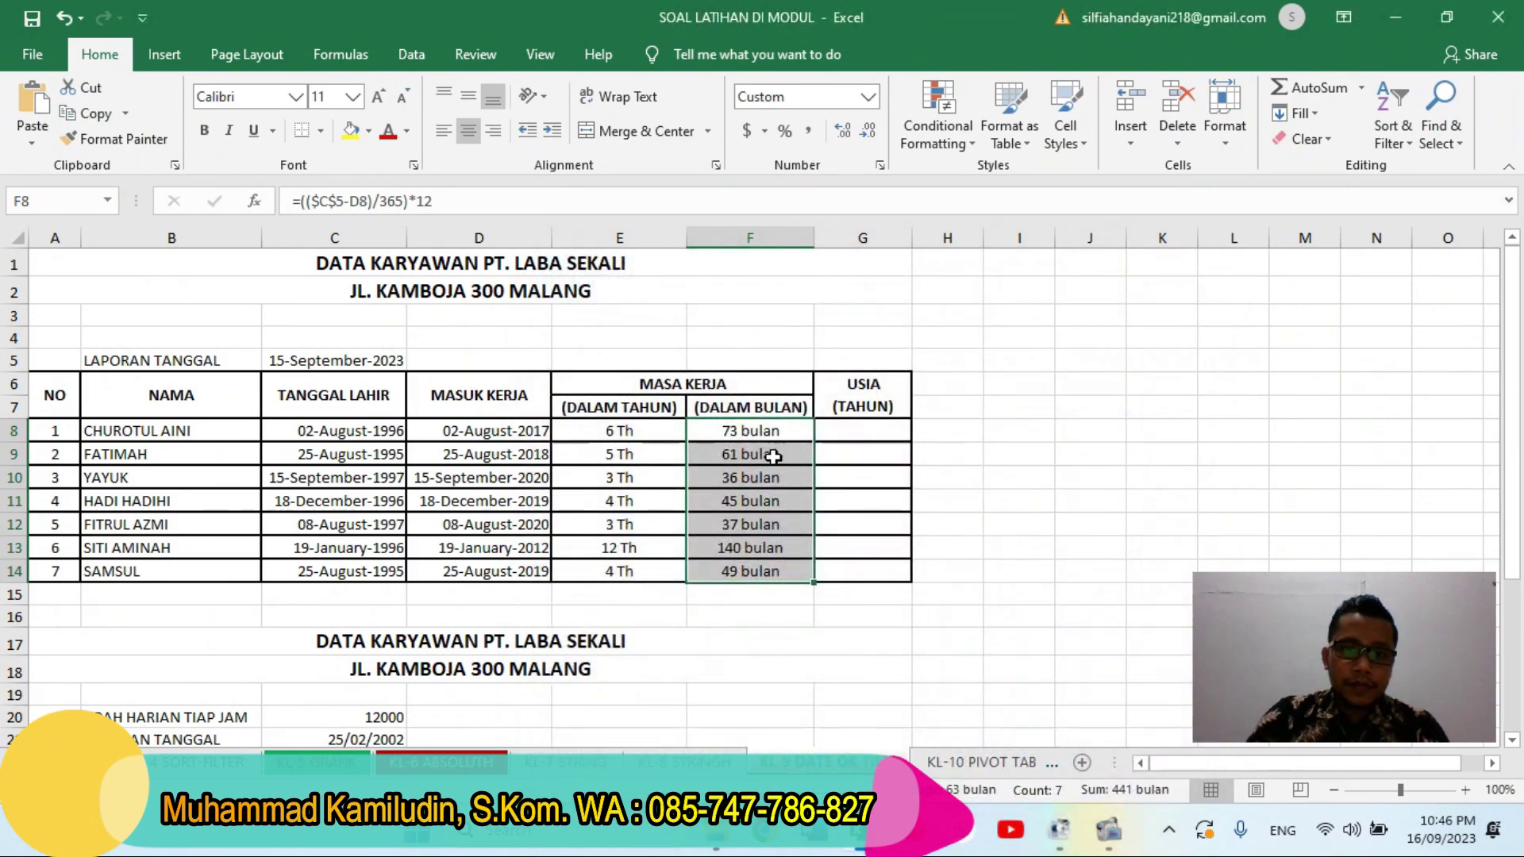
# - Begin the age formula in G8 with an equals sign and an opening parenthesis
pyautogui.click(848, 432)
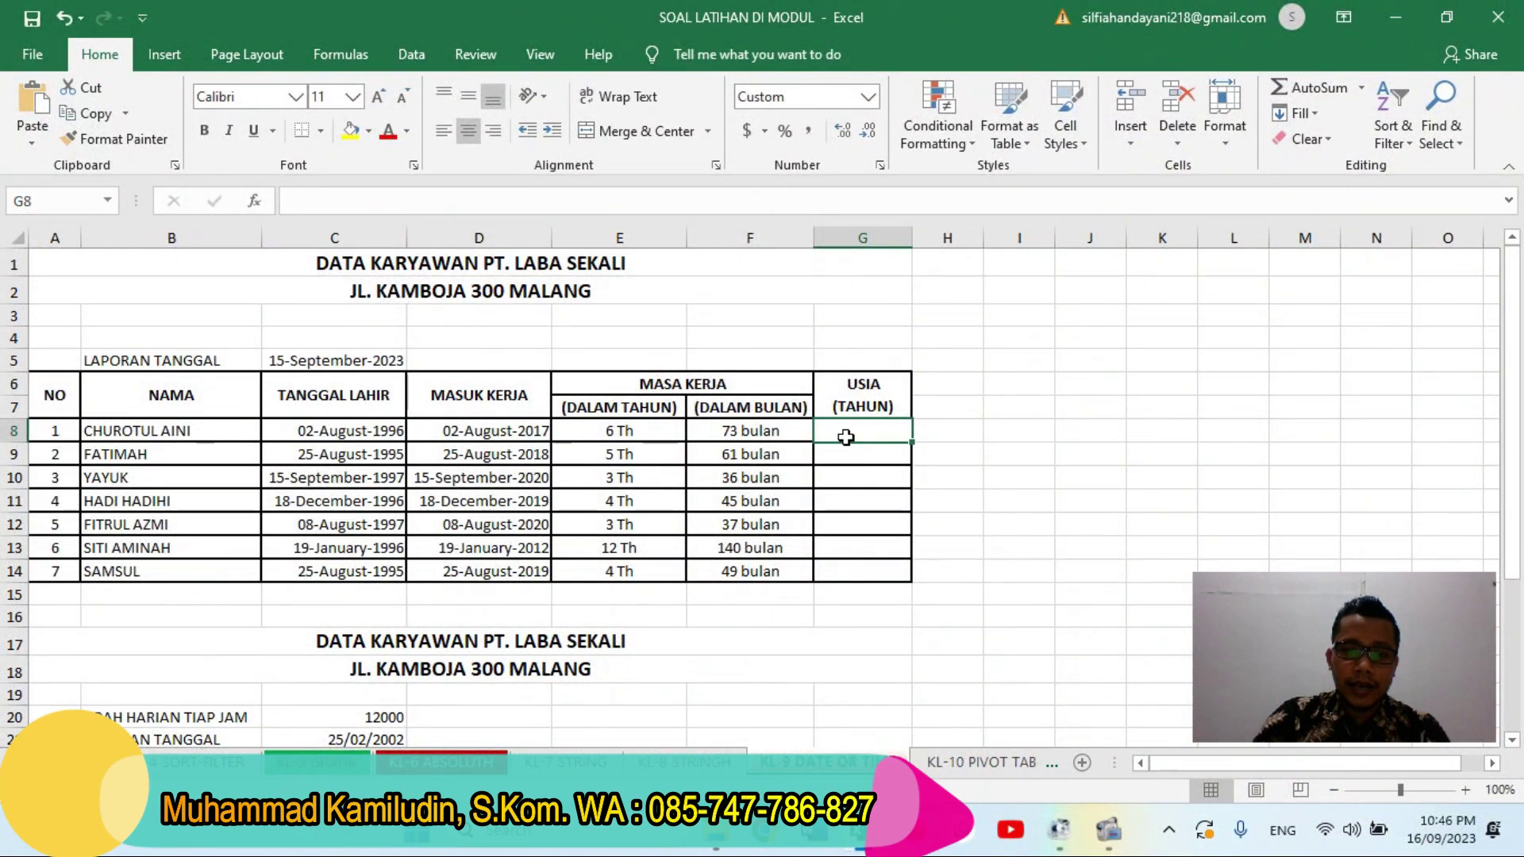
pyautogui.write('=(')
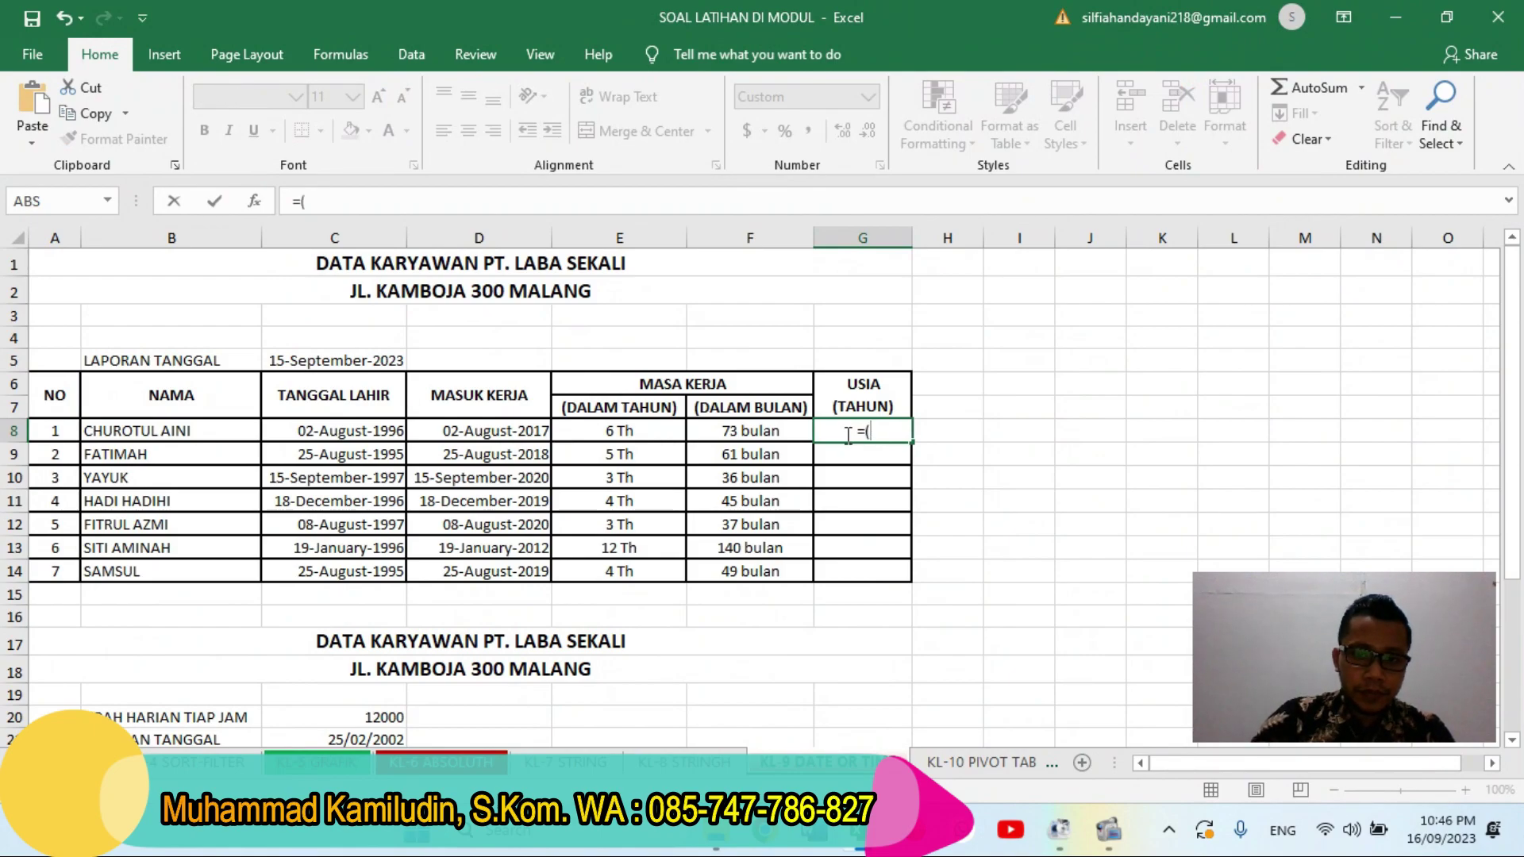
pyautogui.click(356, 360)
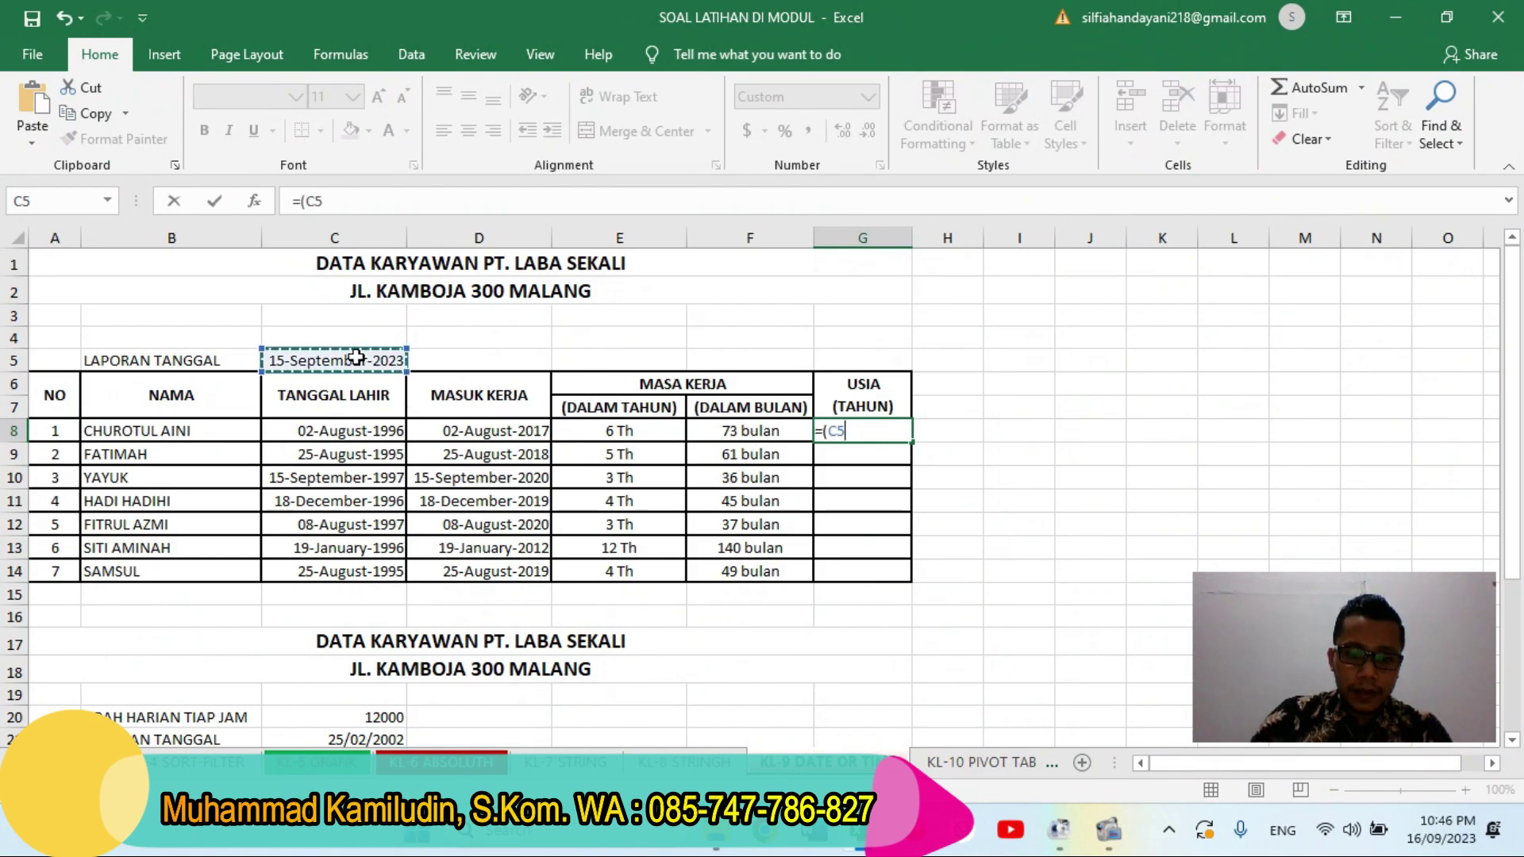
pyautogui.press('Right')
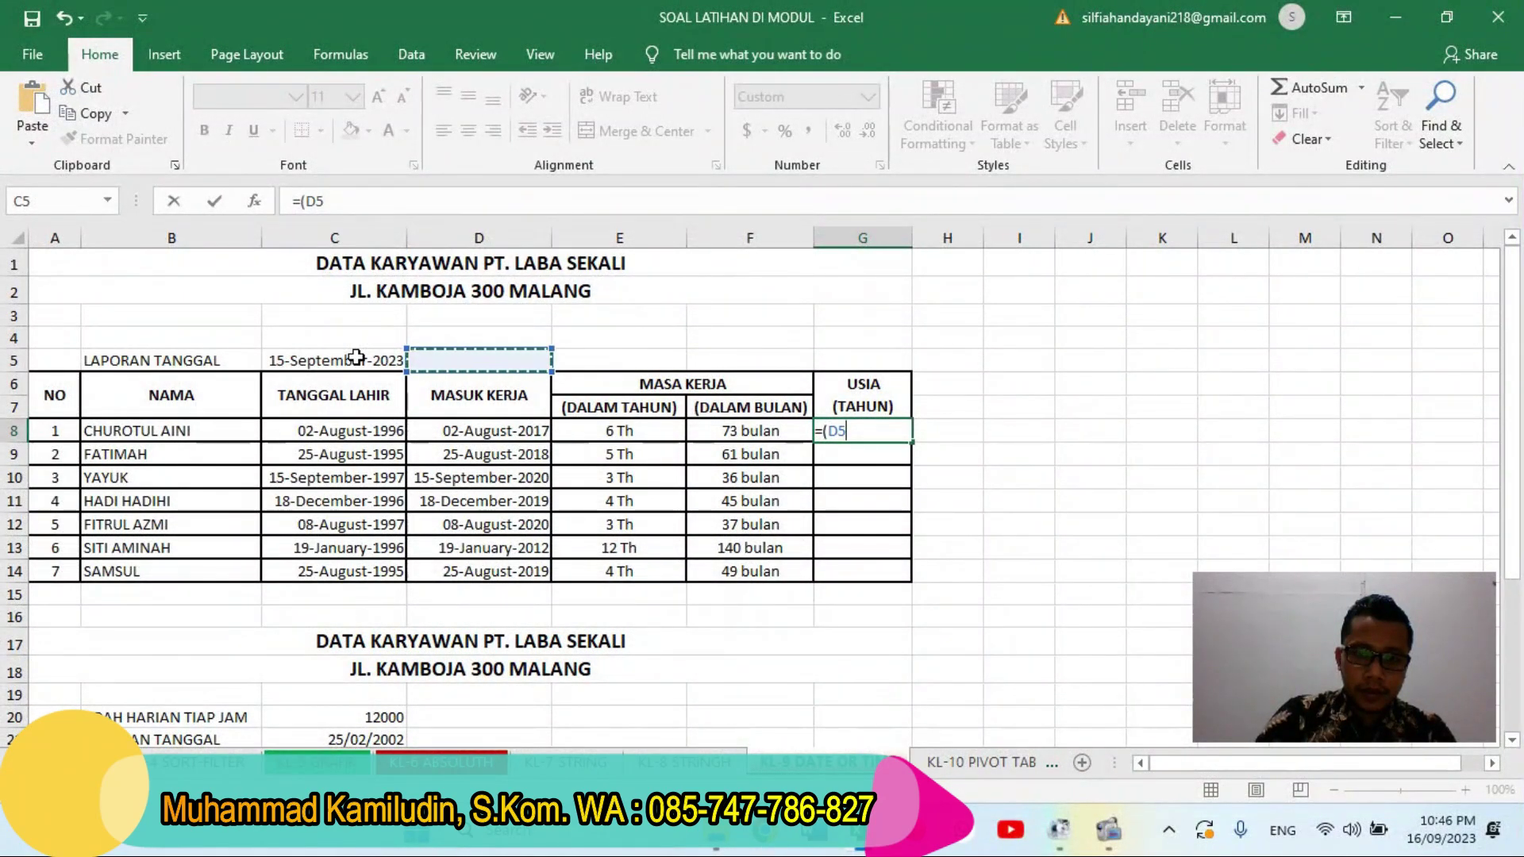
pyautogui.press('Left')
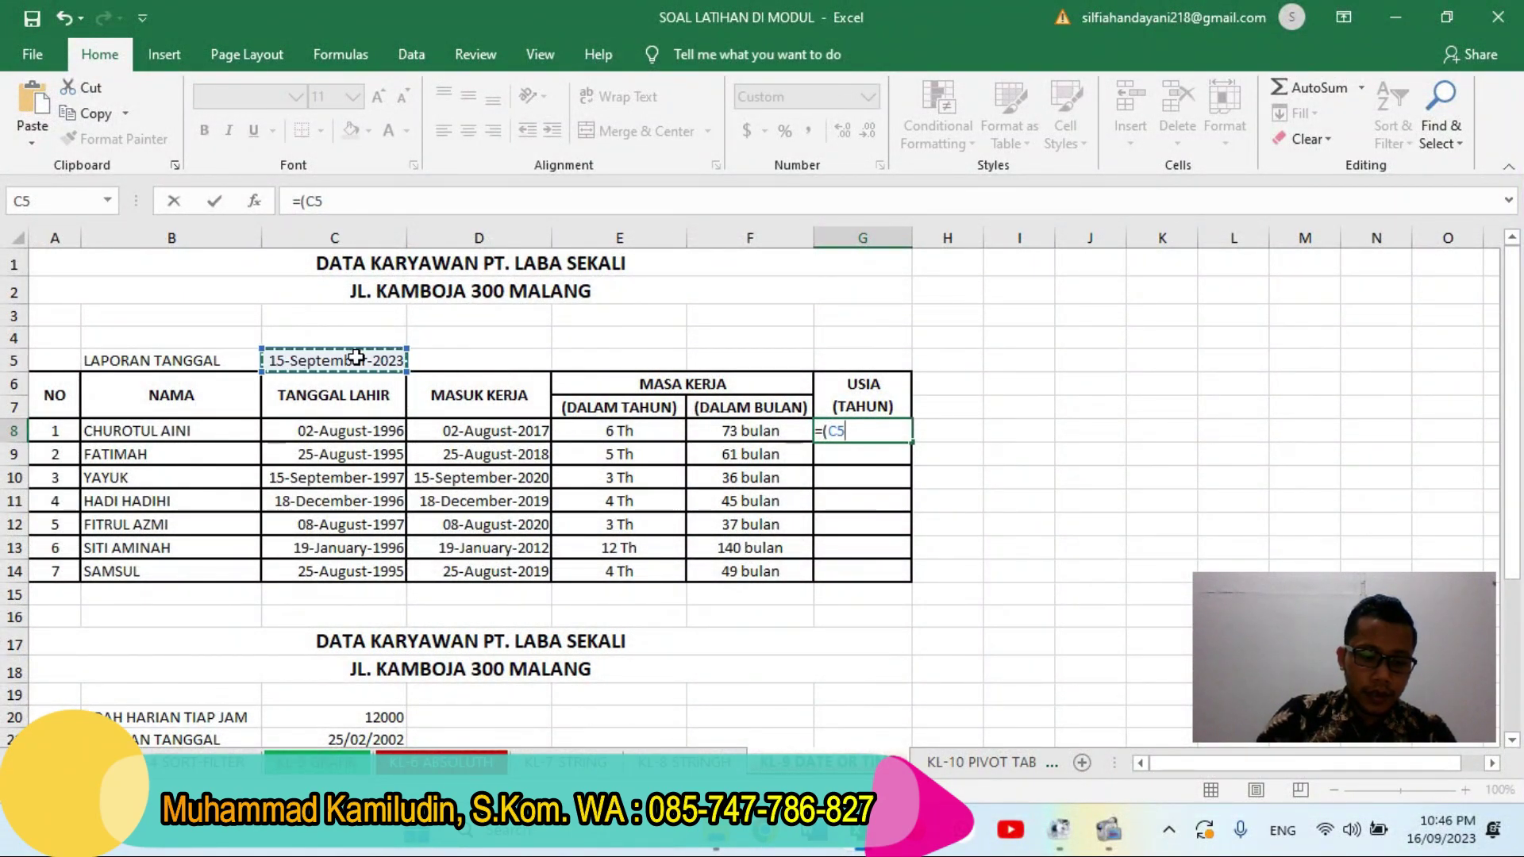
pyautogui.press('F4')
pyautogui.press('BackSpace')
pyautogui.press('BackSpace')
pyautogui.press('BackSpace')
pyautogui.press('BackSpace')
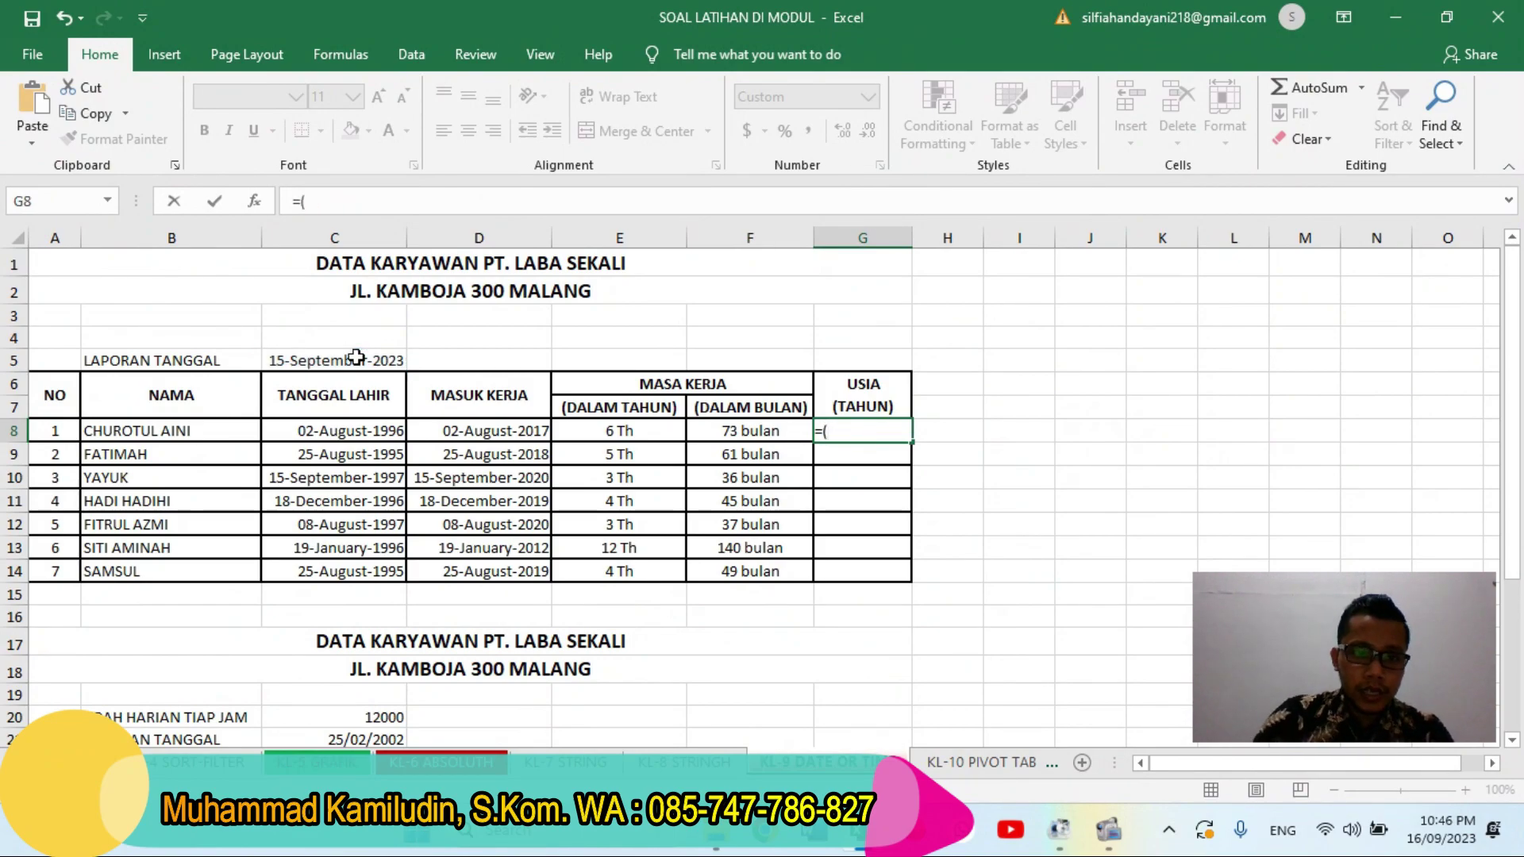
# - Complete the age formula in G8 as =($C$5-C8)/365 and fill it down through G14
pyautogui.click(355, 358)
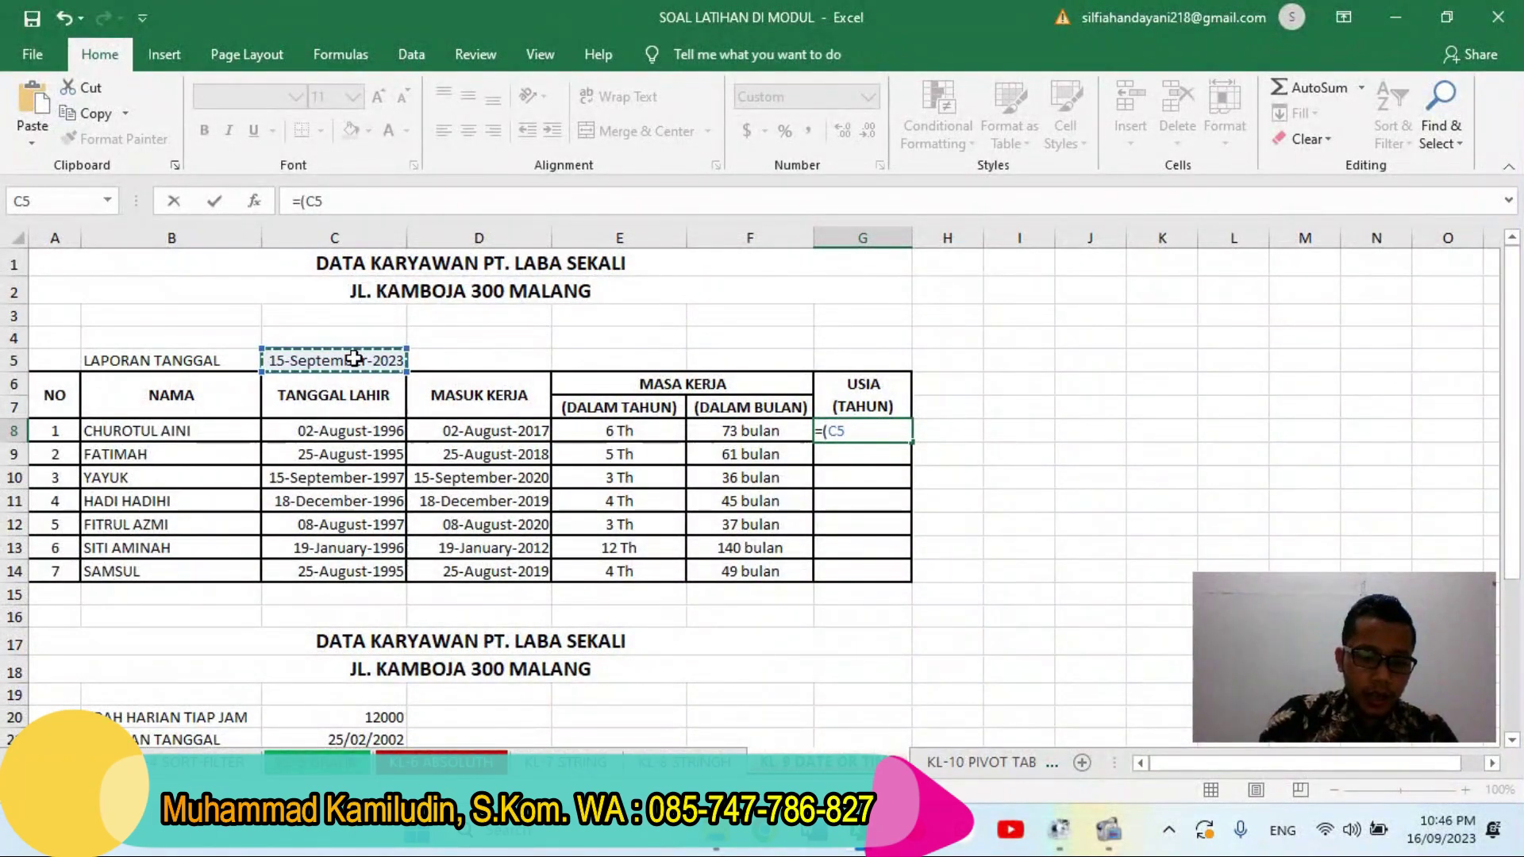
pyautogui.press('F4')
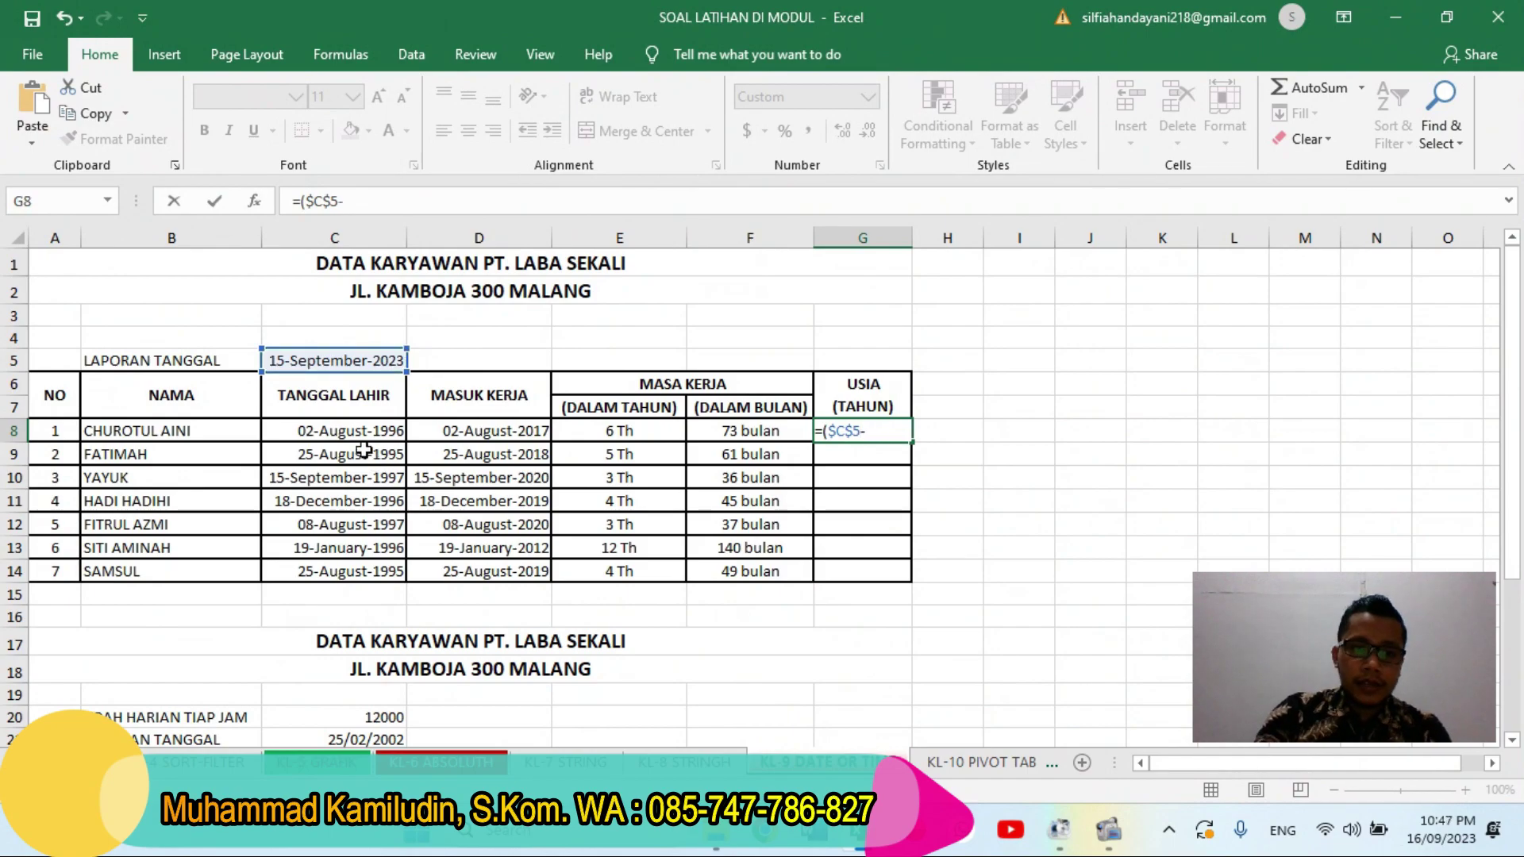
pyautogui.click(341, 433)
pyautogui.write(')/365')
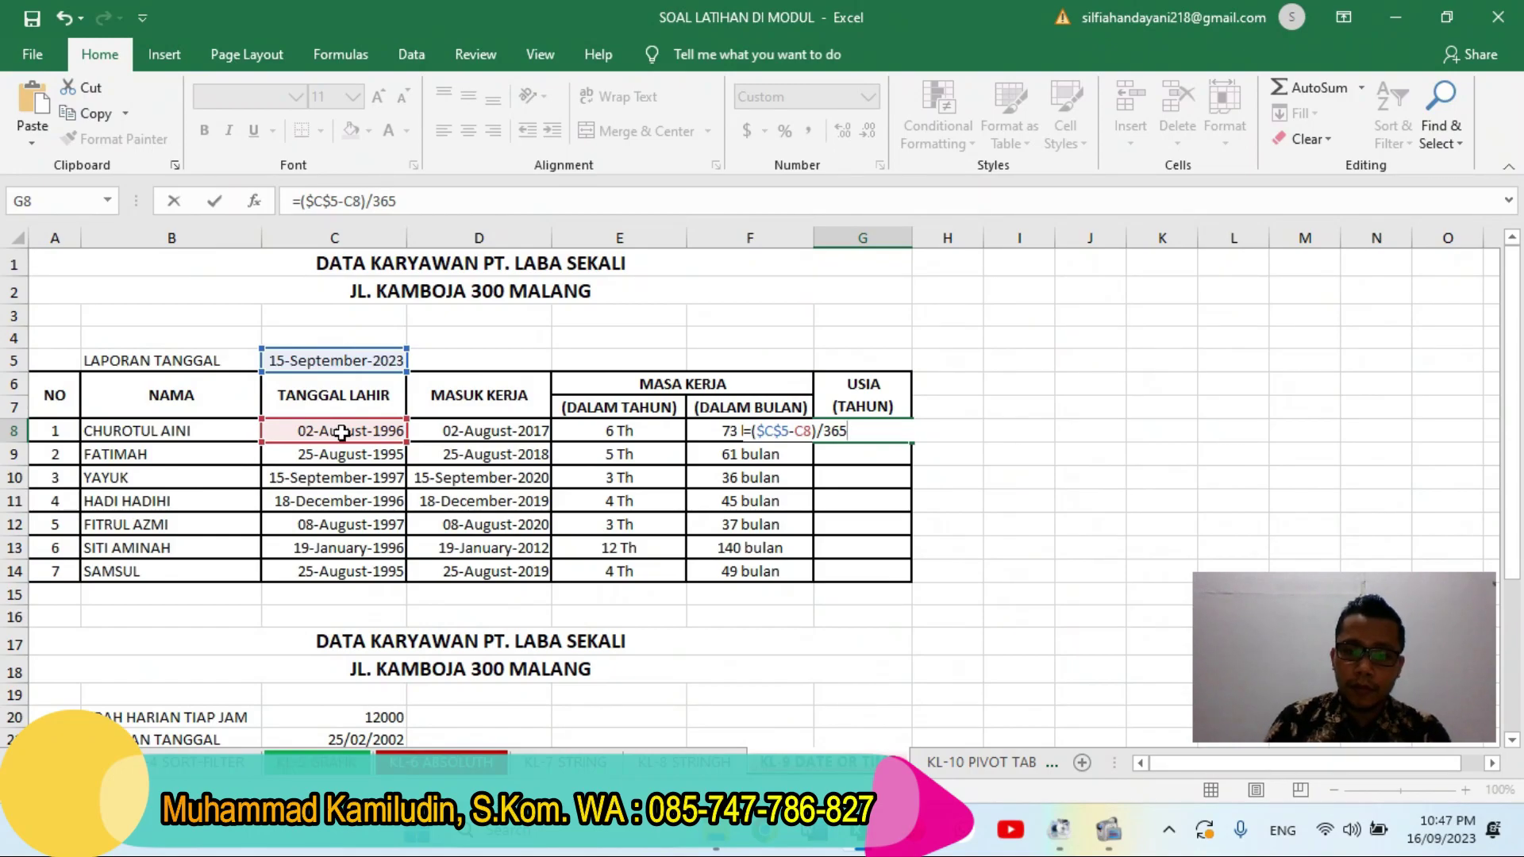
pyautogui.press('Return')
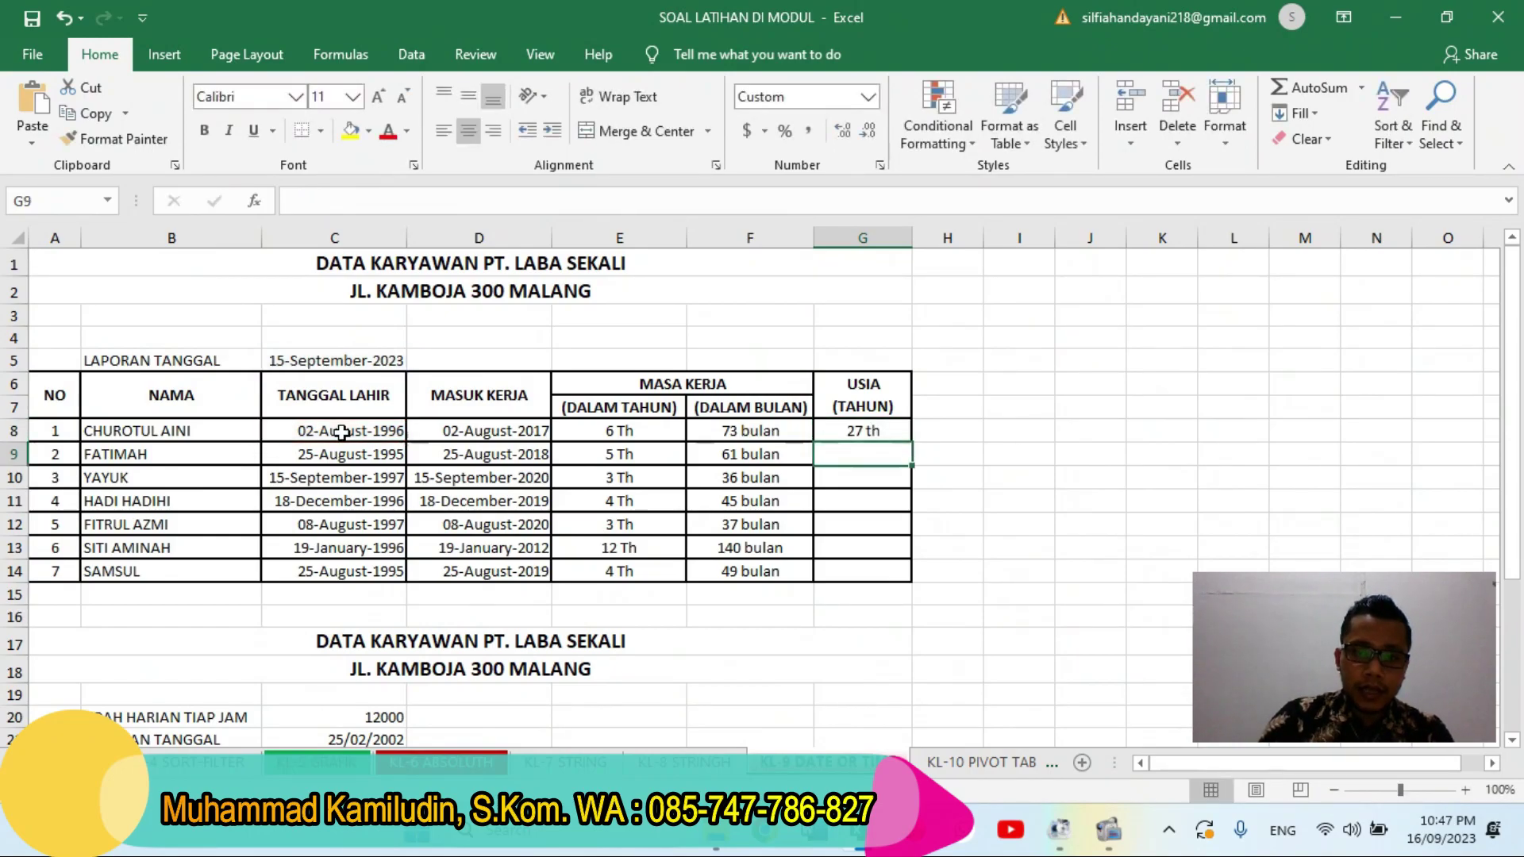
pyautogui.click(836, 433)
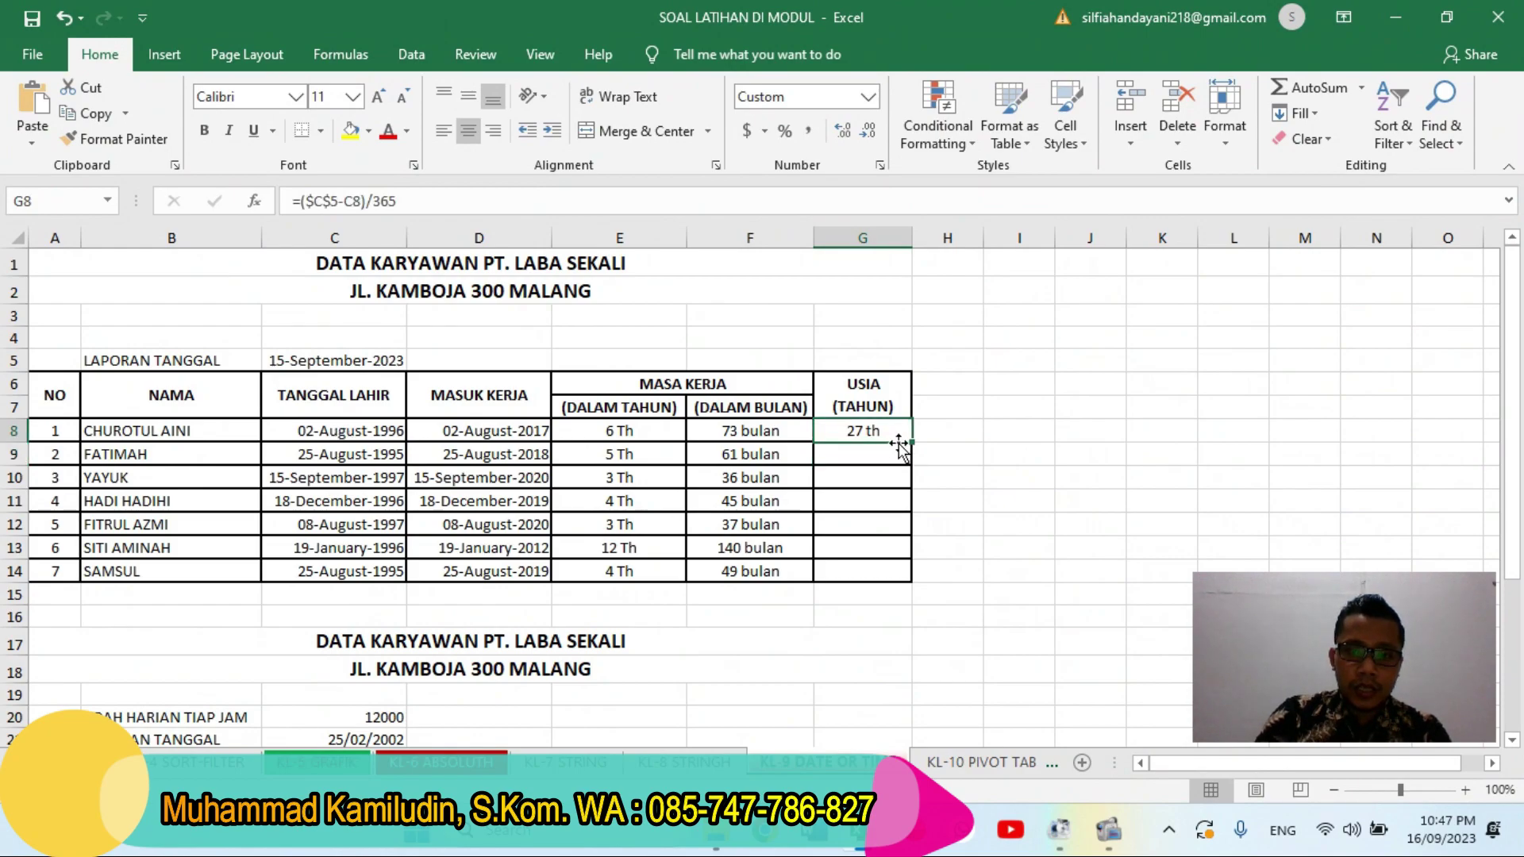
pyautogui.doubleClick(911, 442)
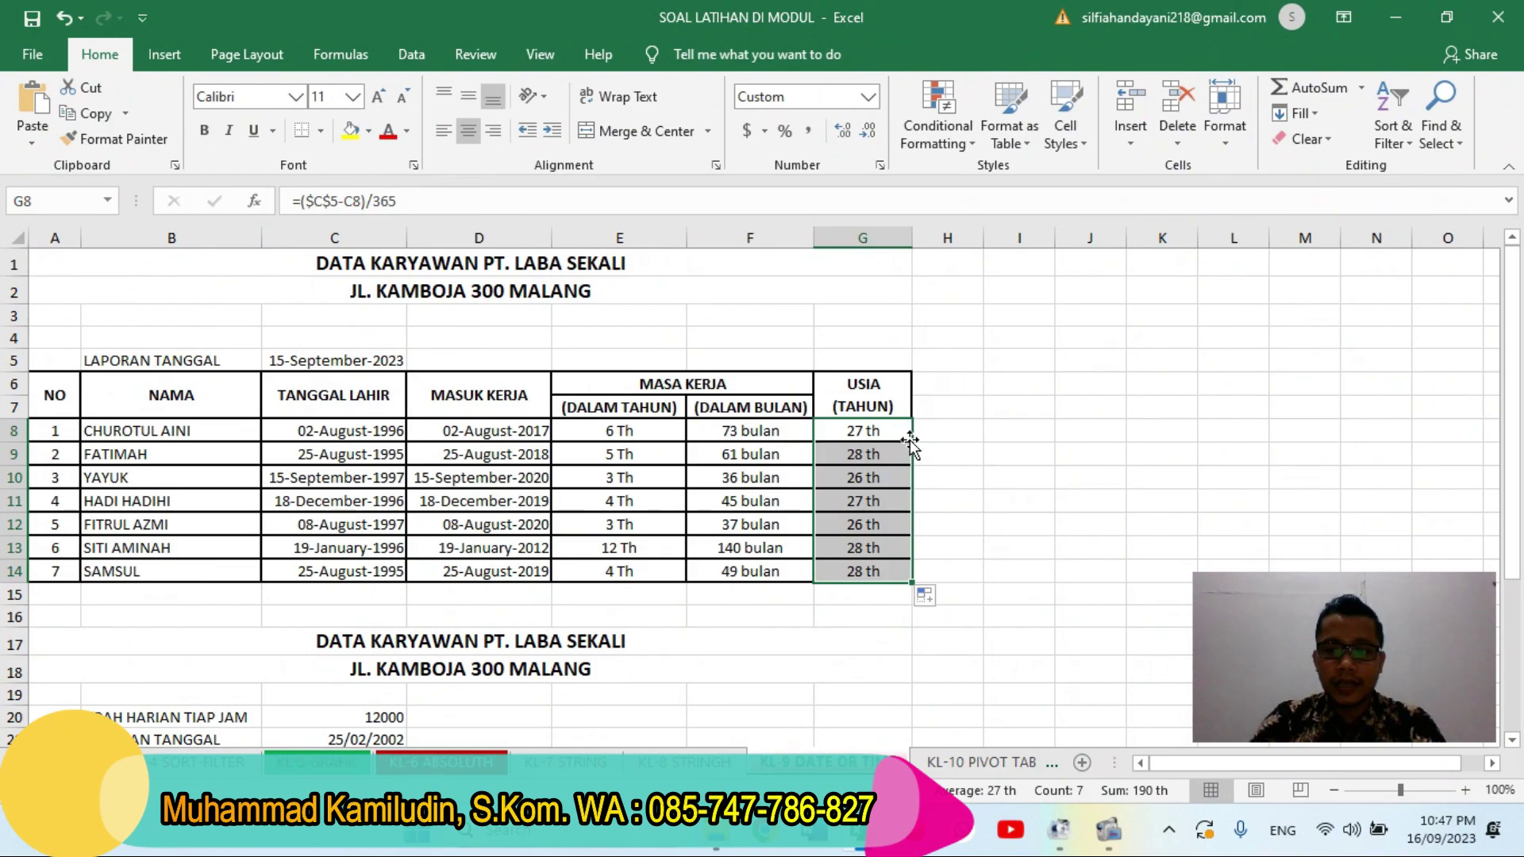
# - Enter =(D23-C23)*24 in E23 of the second table to calculate hours worked and fill it down through E29
pyautogui.scroll(-2, 1012, 477)
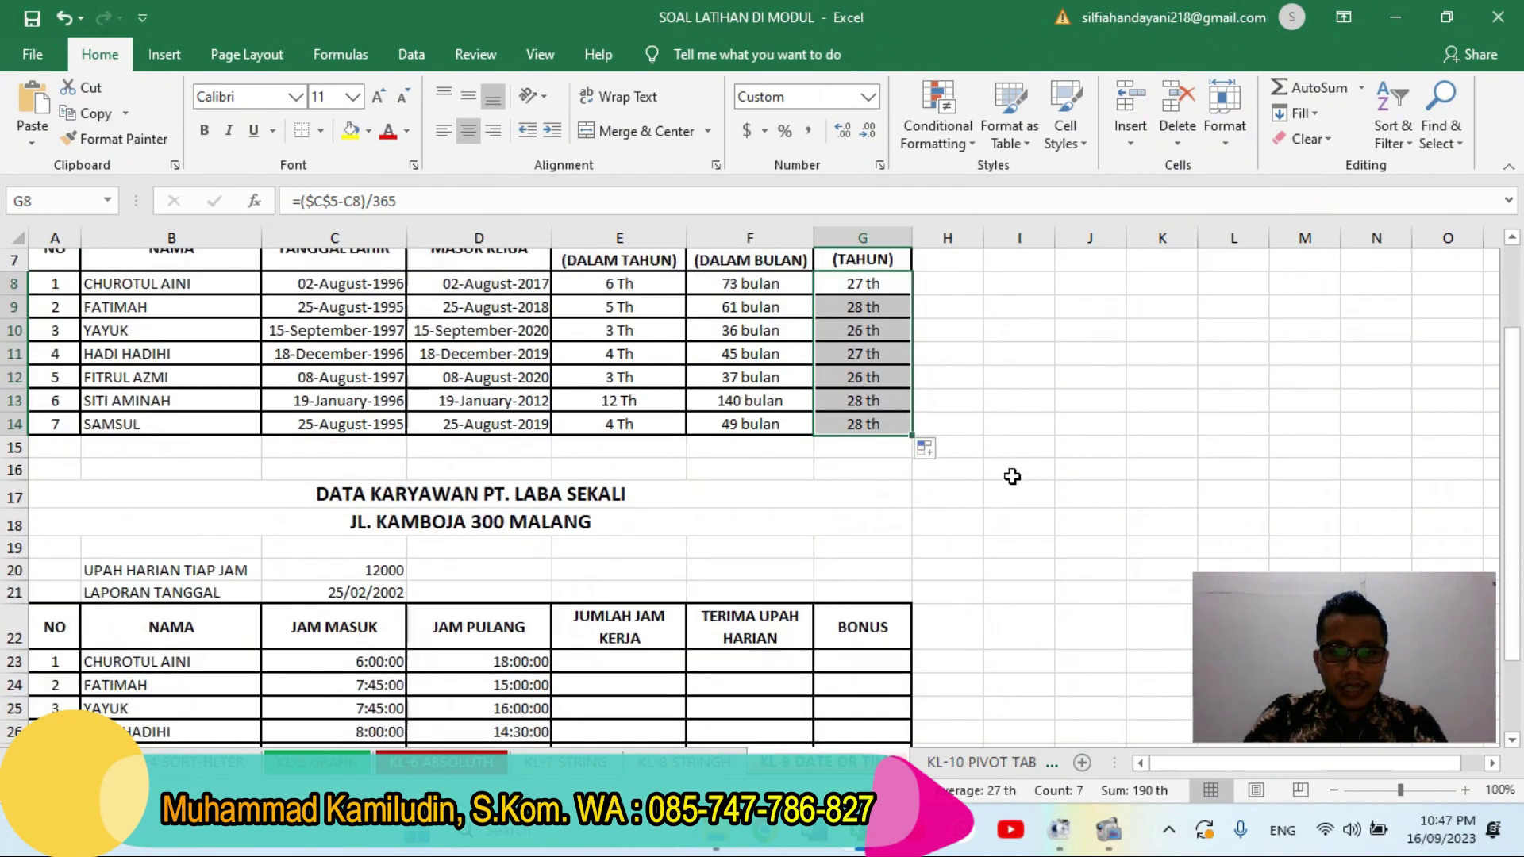
pyautogui.scroll(-3, 1012, 476)
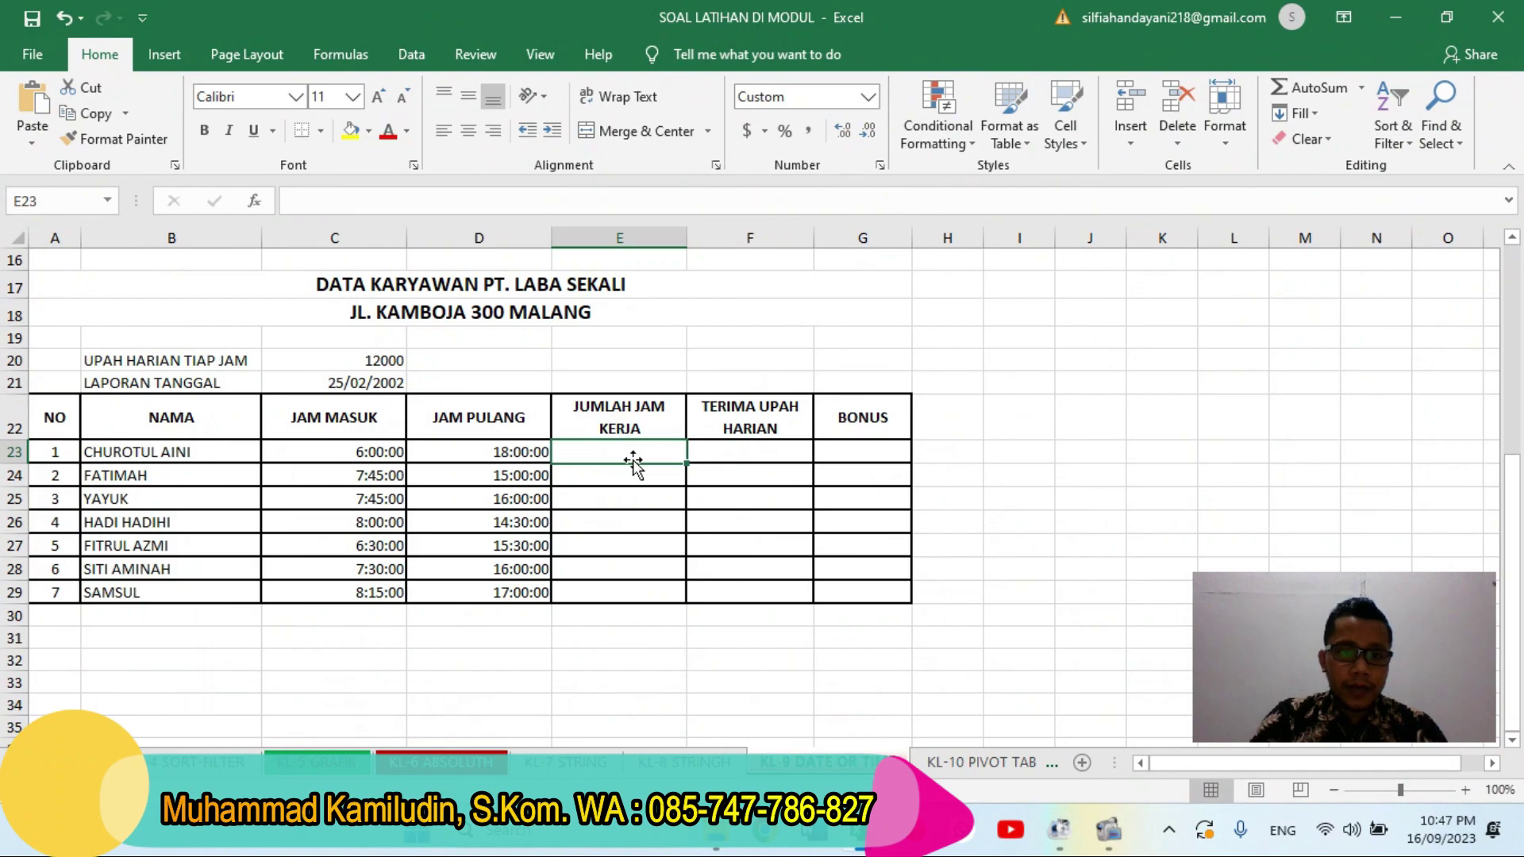
pyautogui.write('=')
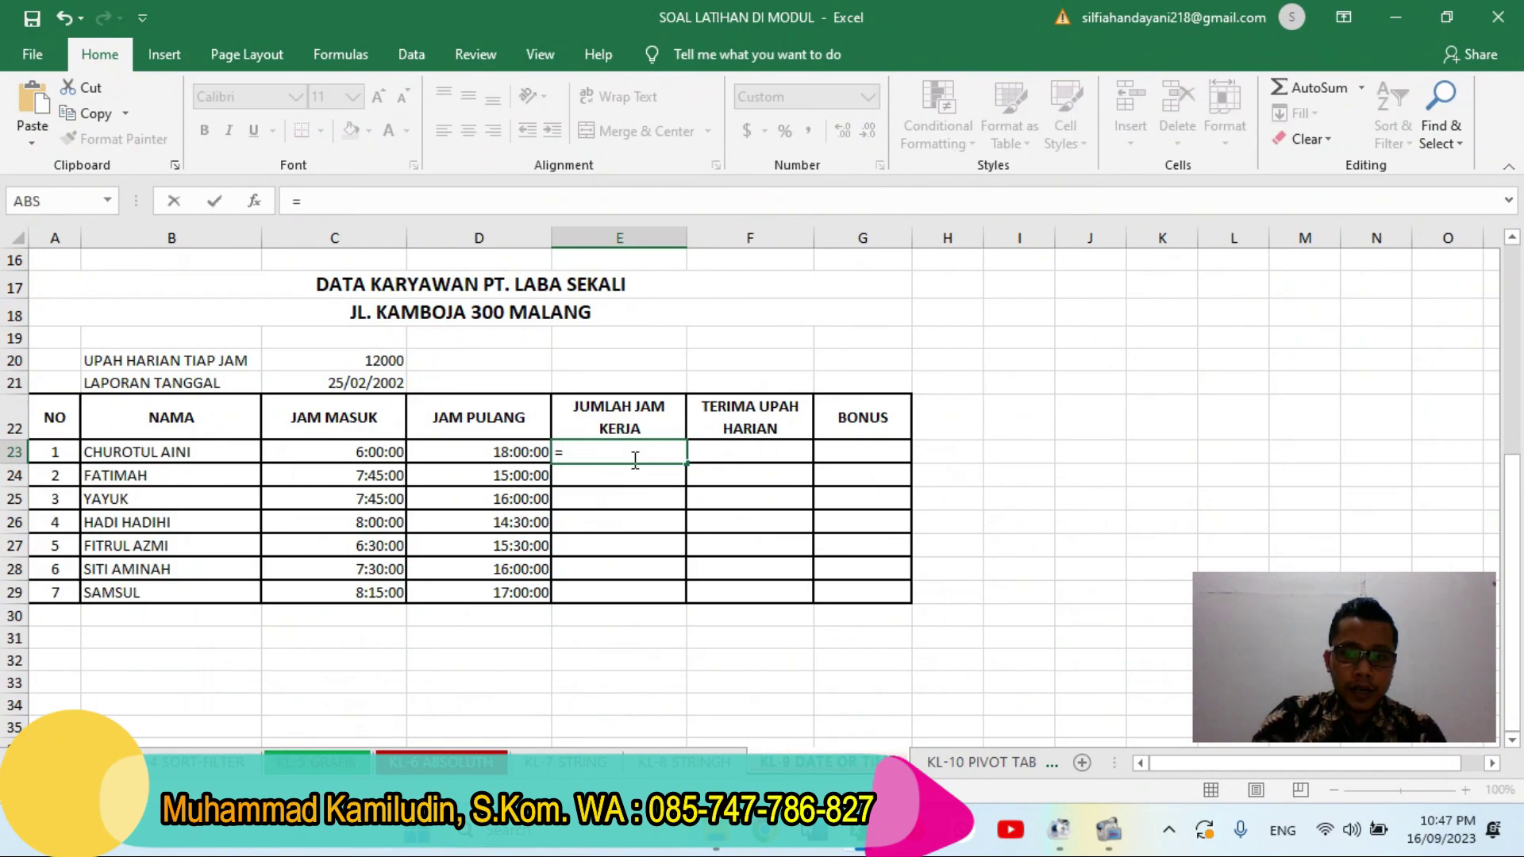
pyautogui.click(508, 451)
pyautogui.write('-')
pyautogui.click(363, 452)
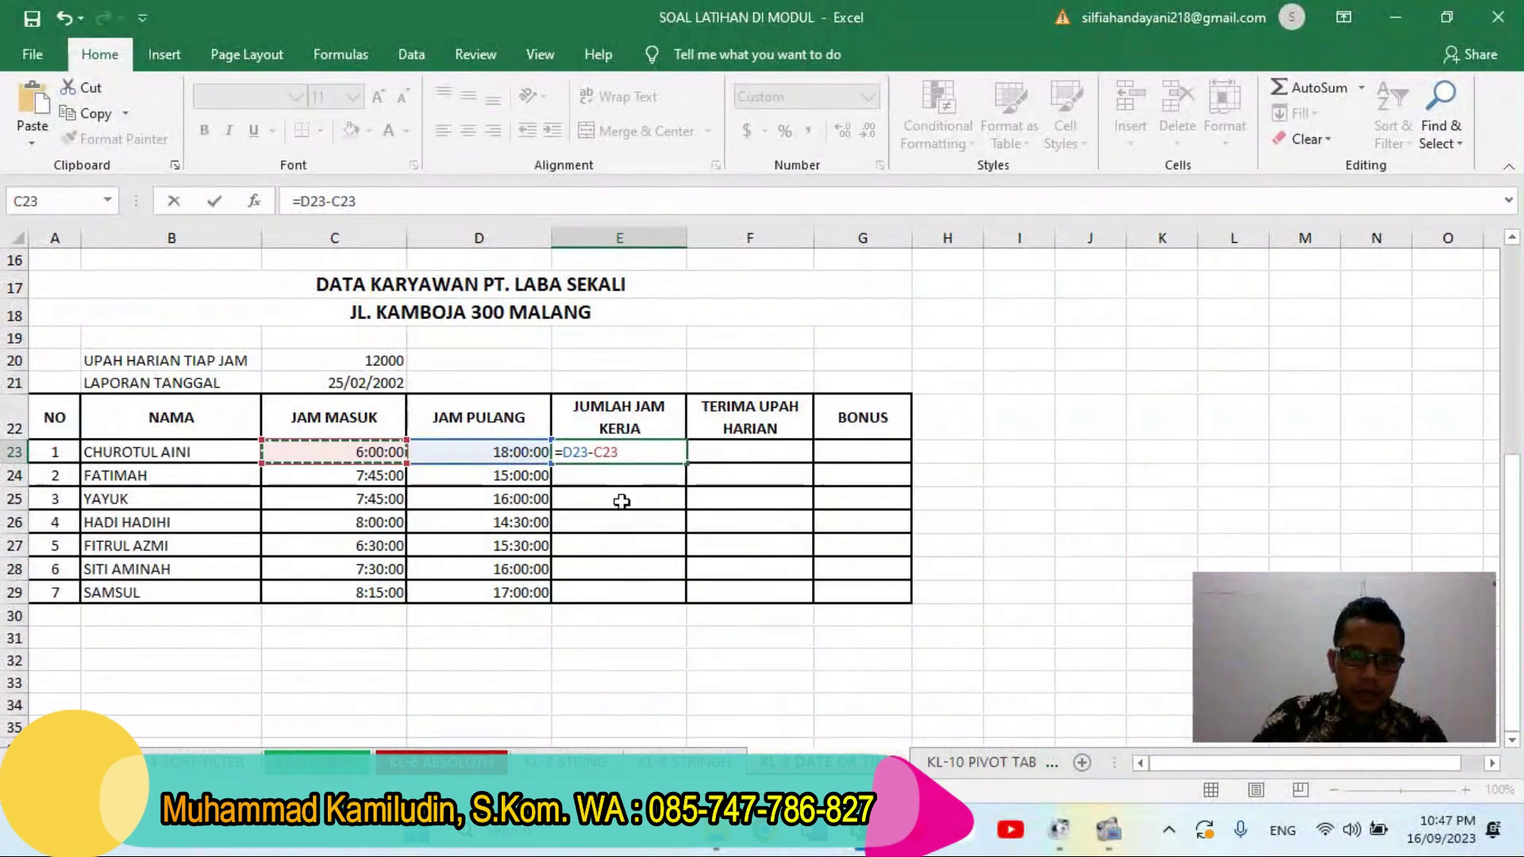
pyautogui.write('(')
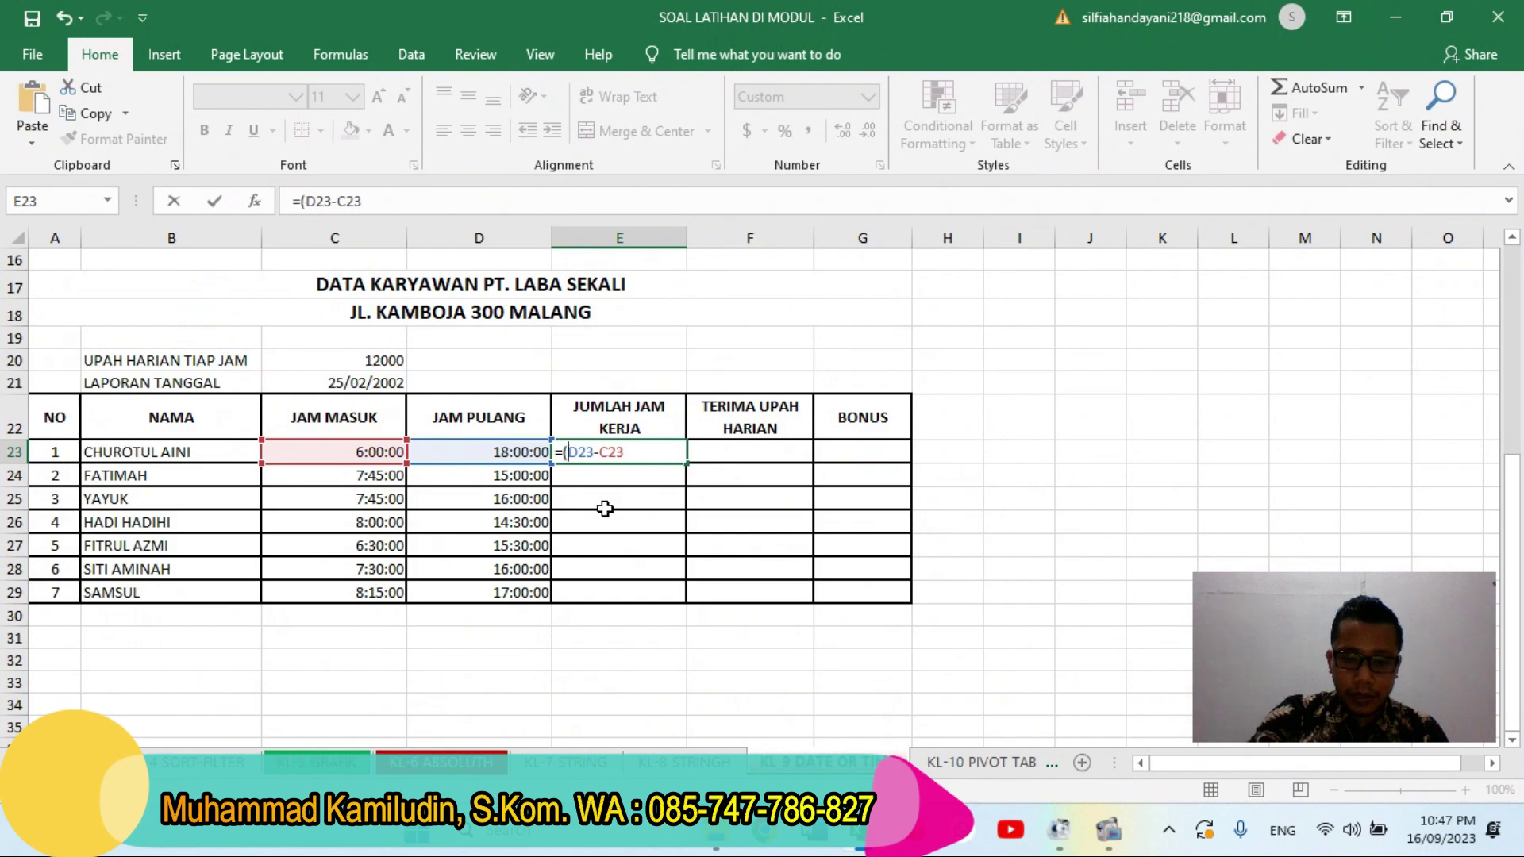
pyautogui.write(')*24')
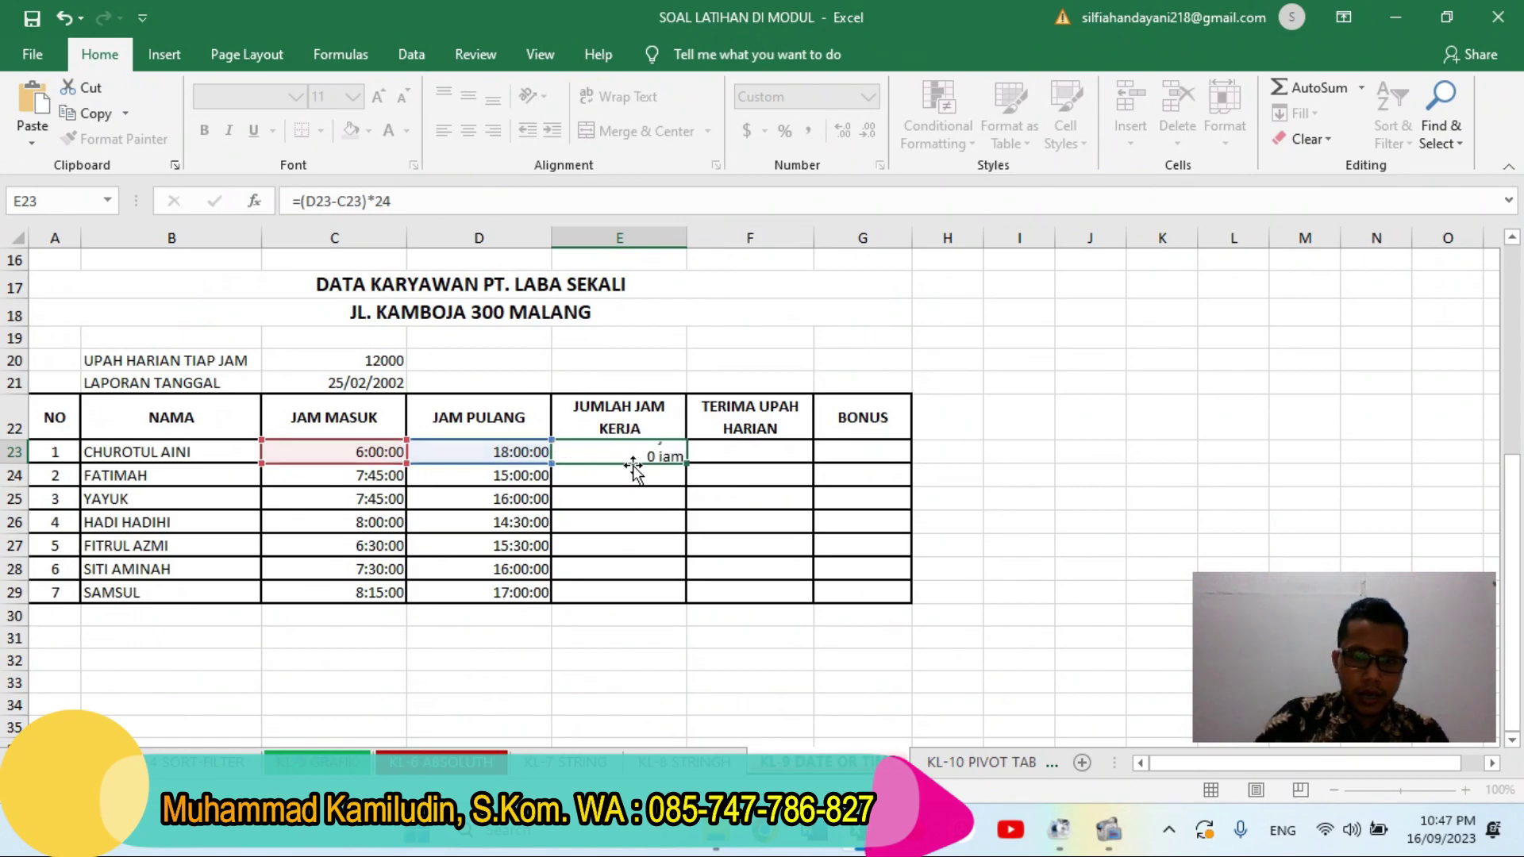
pyautogui.press('Return')
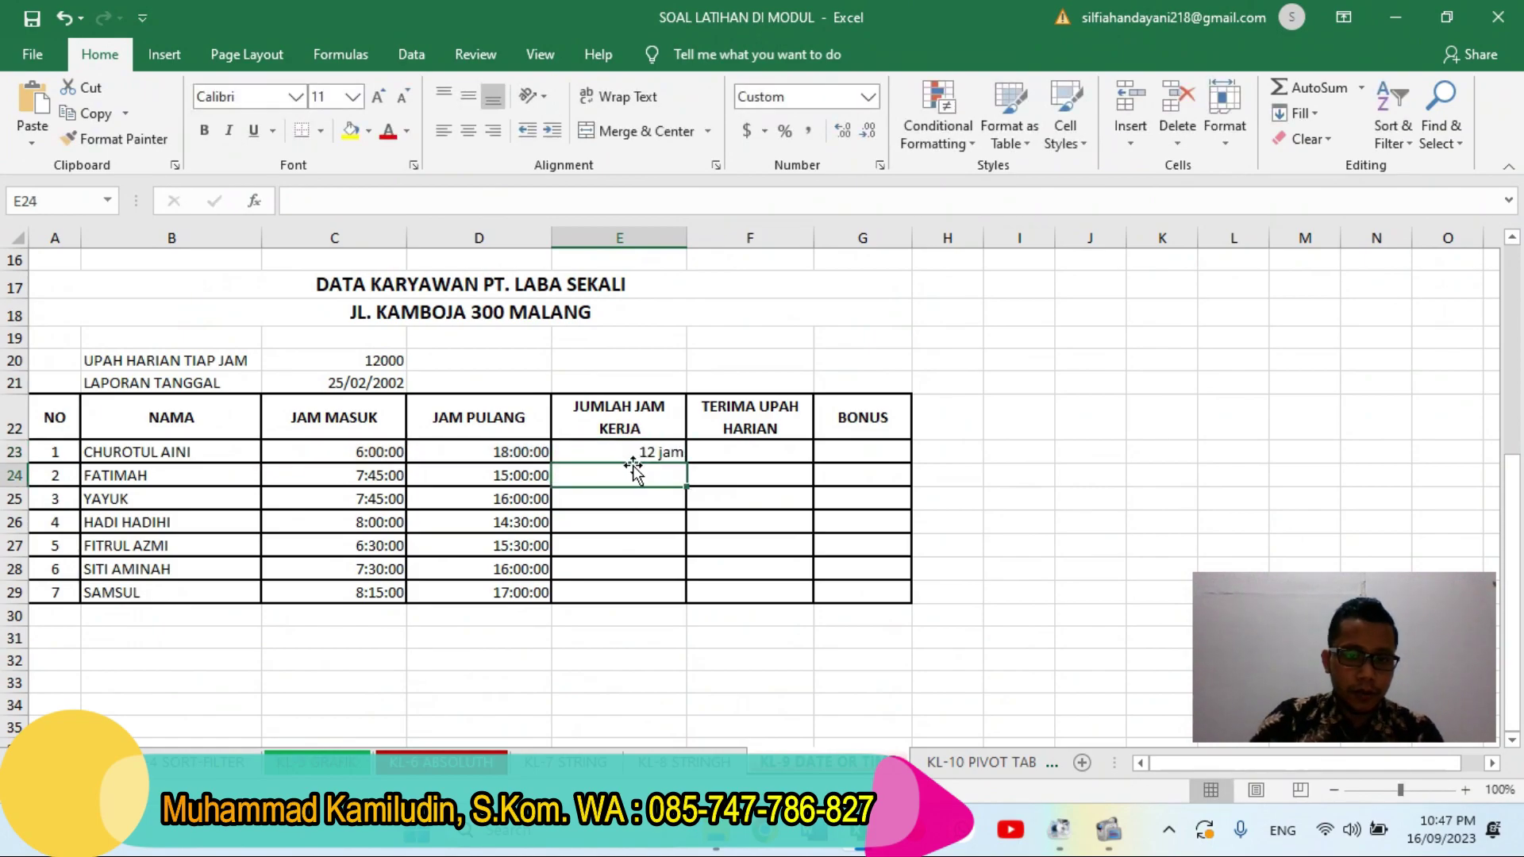
pyautogui.click(633, 449)
pyautogui.doubleClick(687, 463)
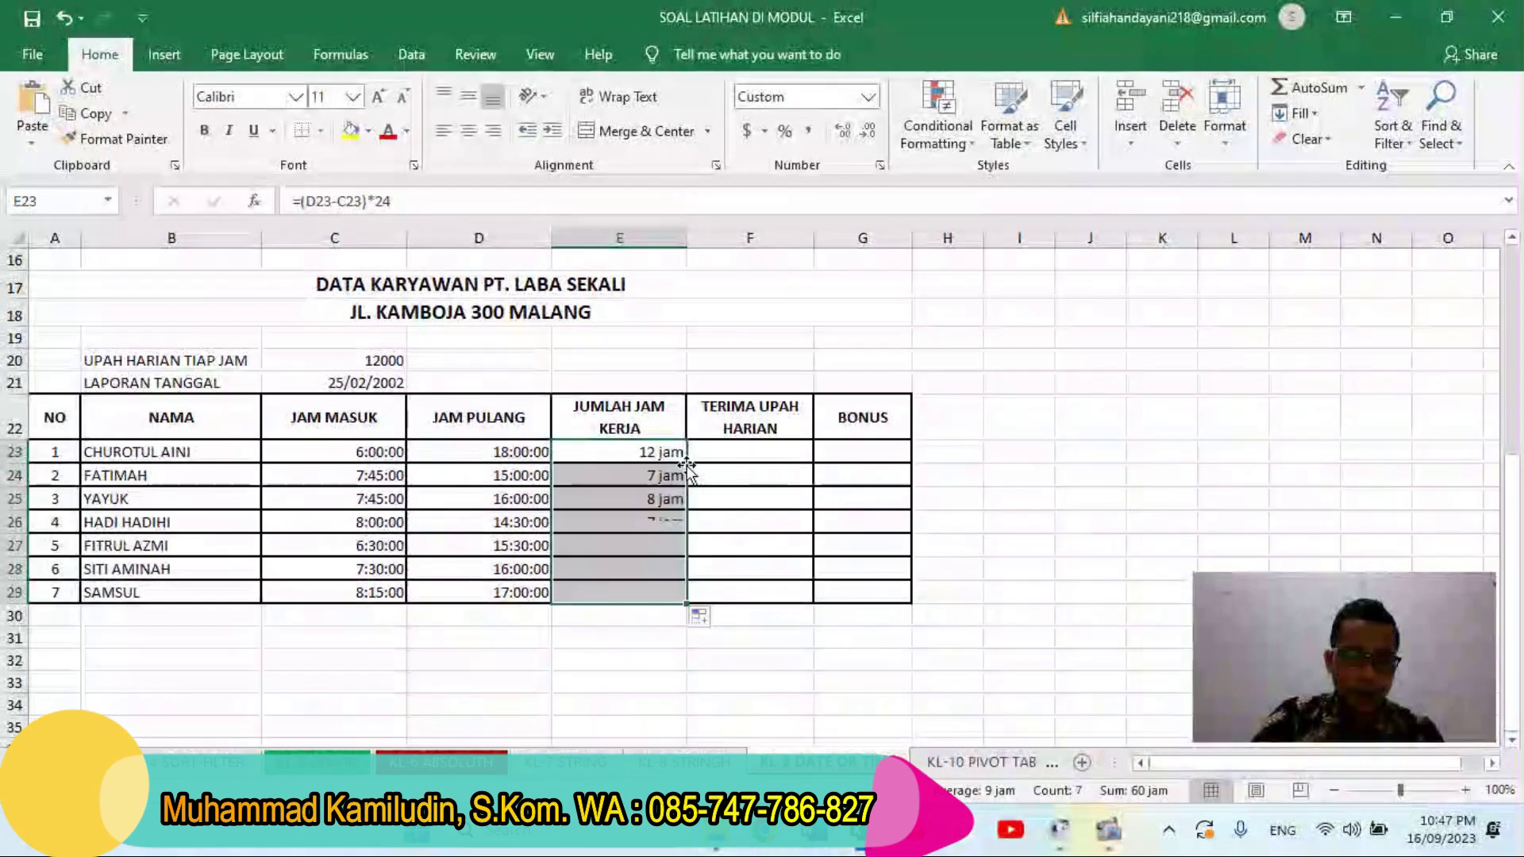
# - Change the custom number format of the hours-worked cells E23:E29 to # "jam"
pyautogui.rightClick(654, 525)
pyautogui.click(739, 421)
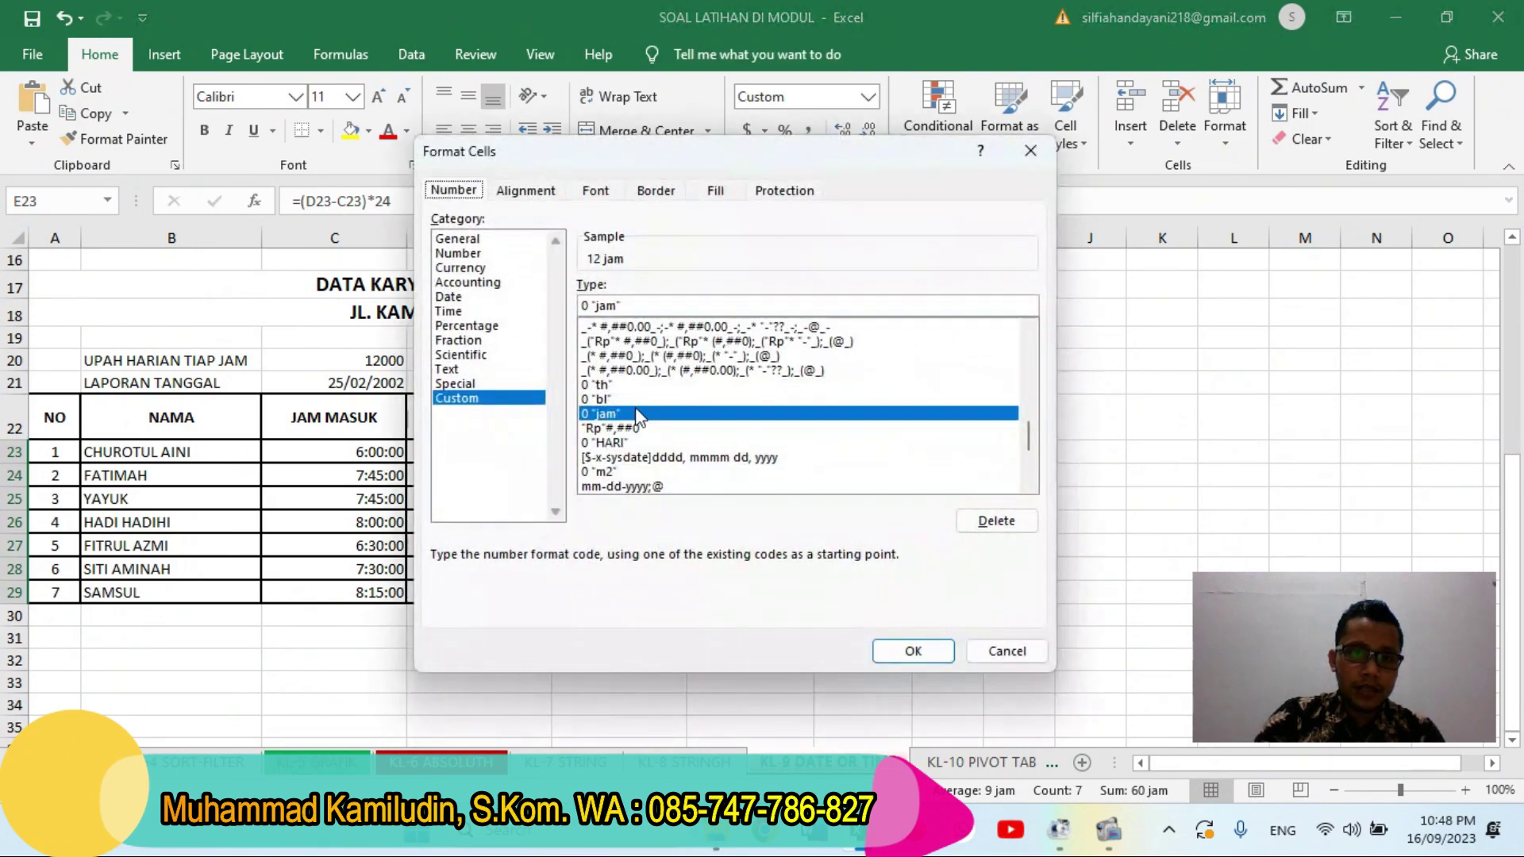
pyautogui.click(628, 306)
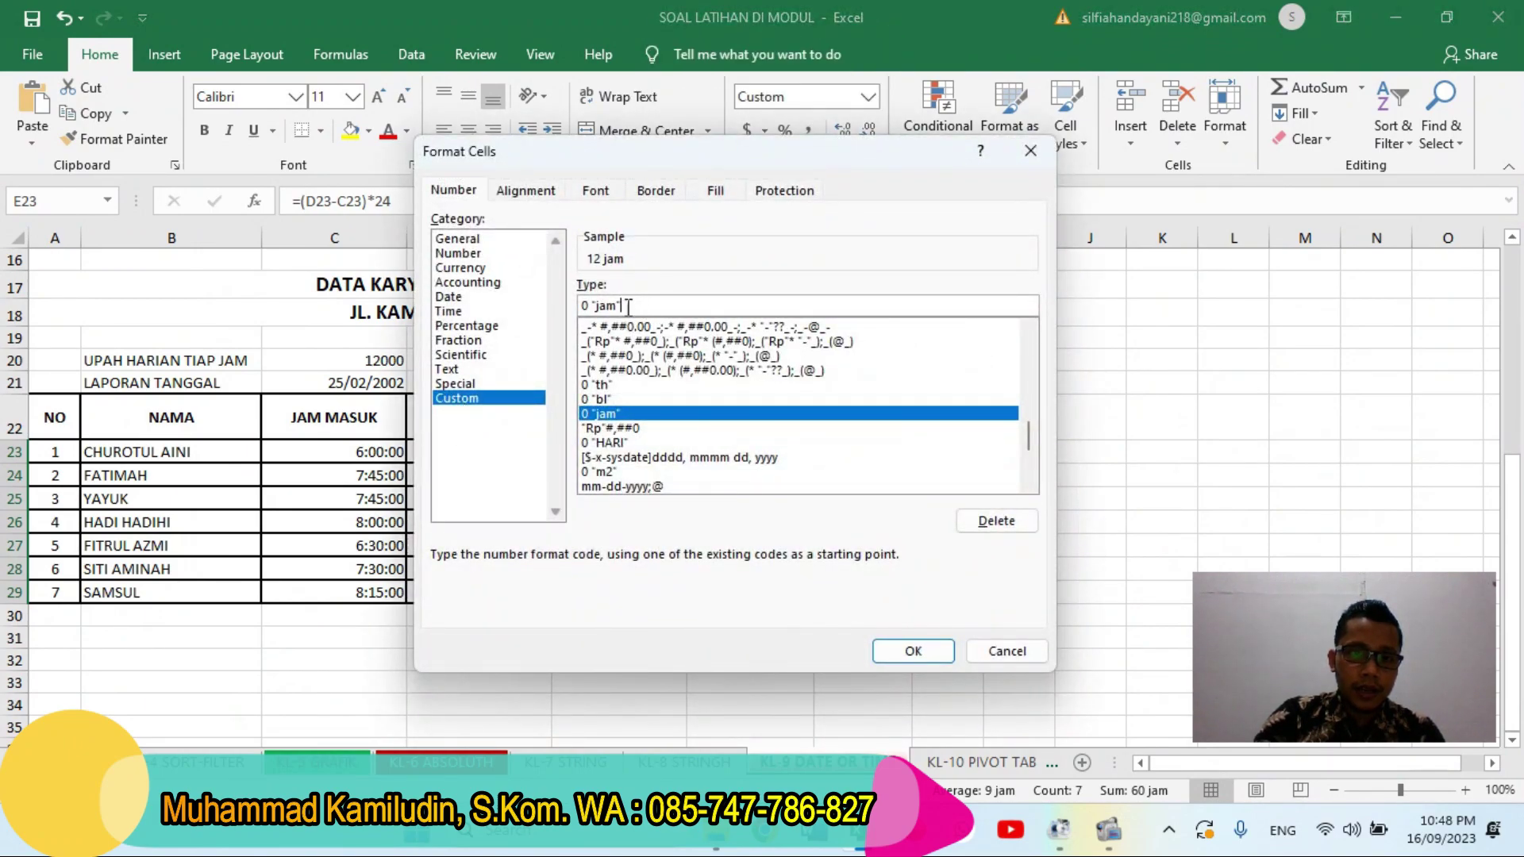
pyautogui.press('BackSpace')
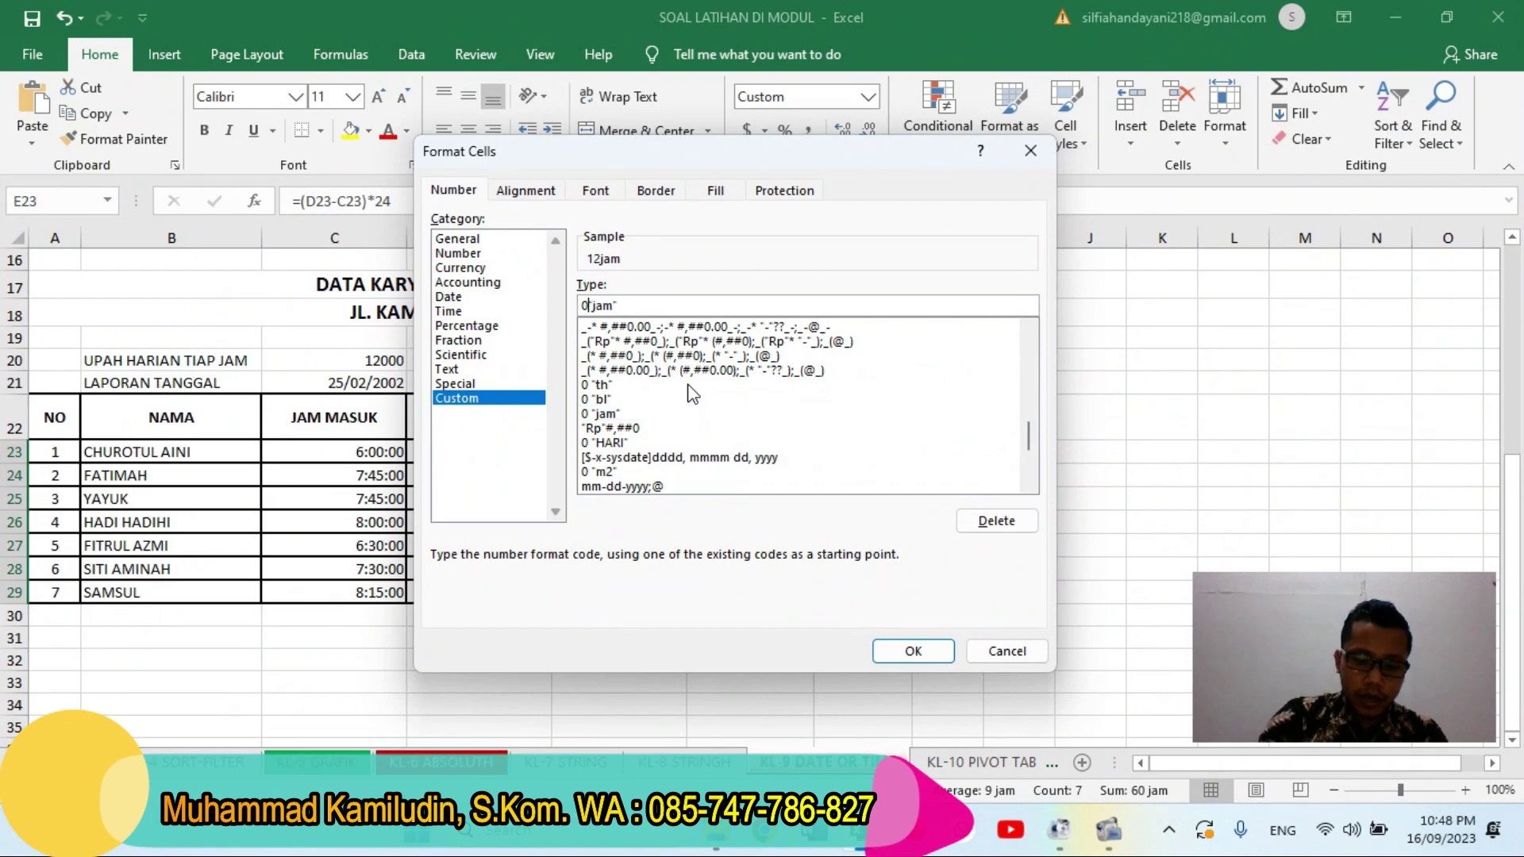
pyautogui.write('#')
pyautogui.press('Left')
pyautogui.press('BackSpace')
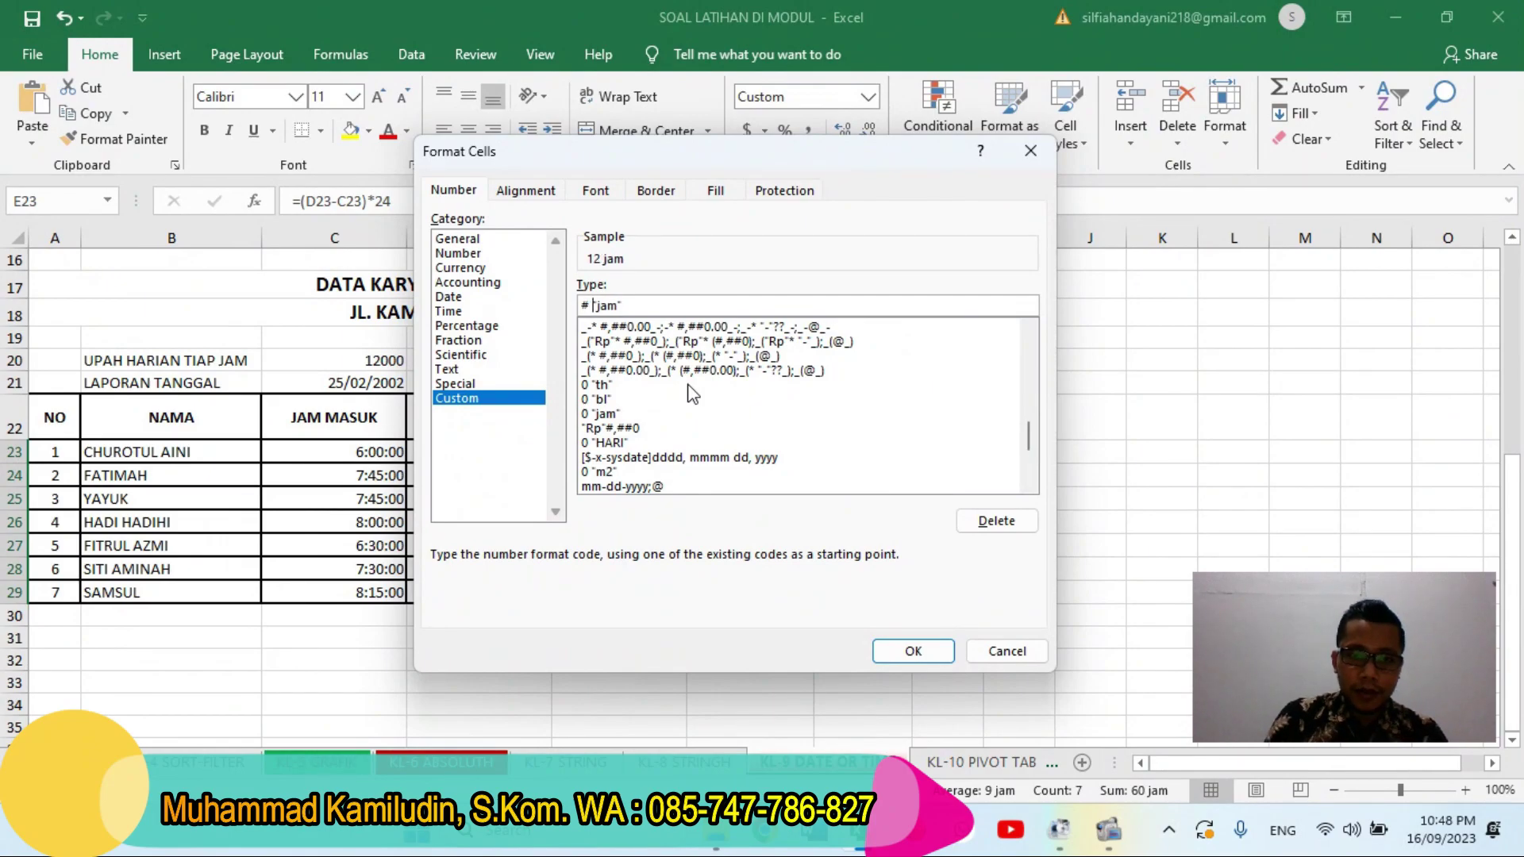
pyautogui.press('Return')
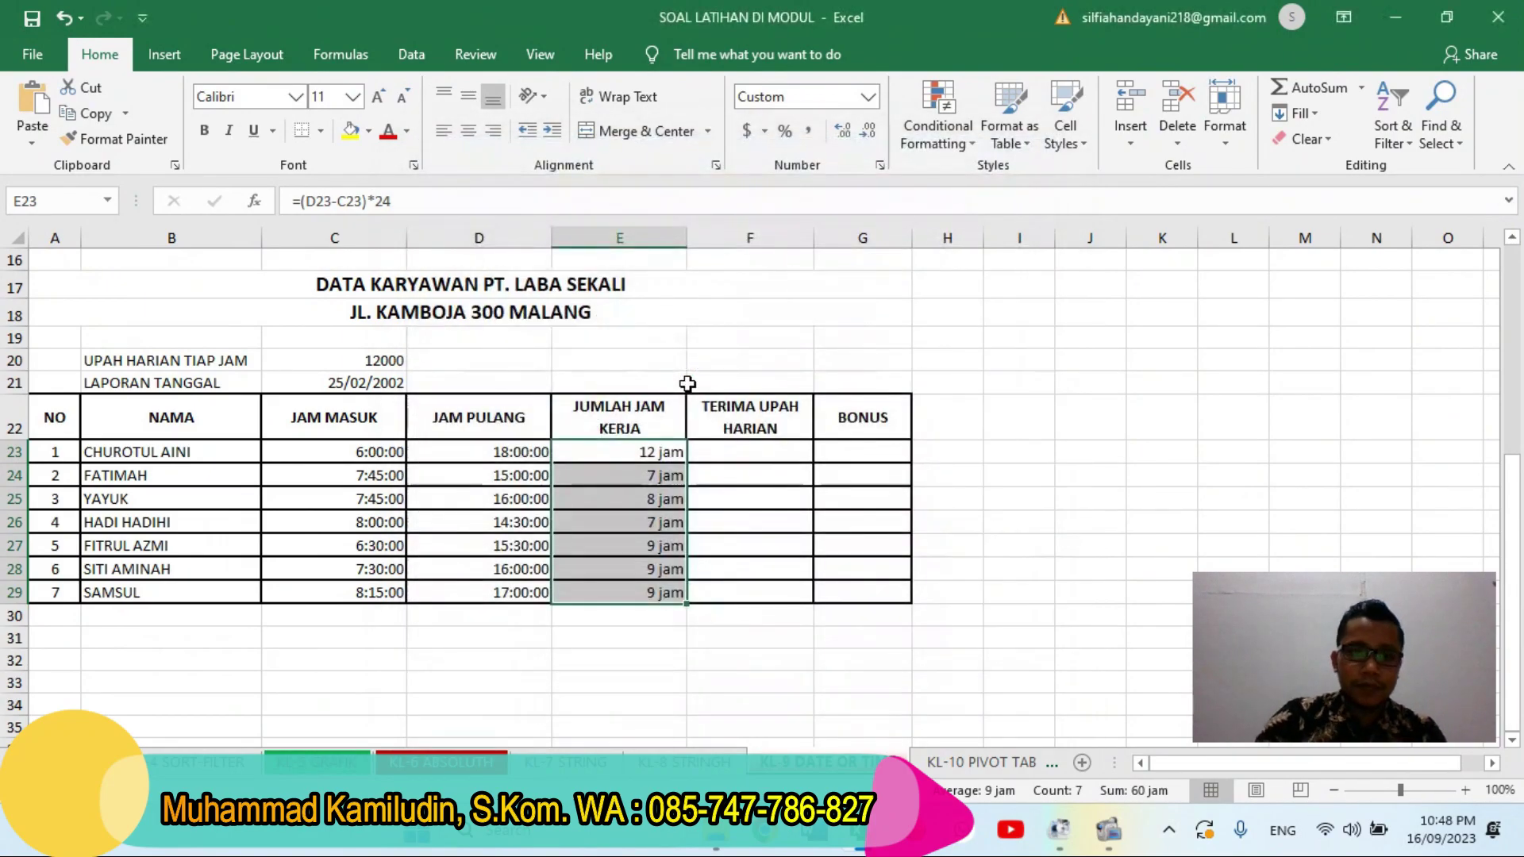
# - Enter the daily wage formula =E23*$C$20 in F23, with an absolute reference to the hourly rate
pyautogui.click(771, 450)
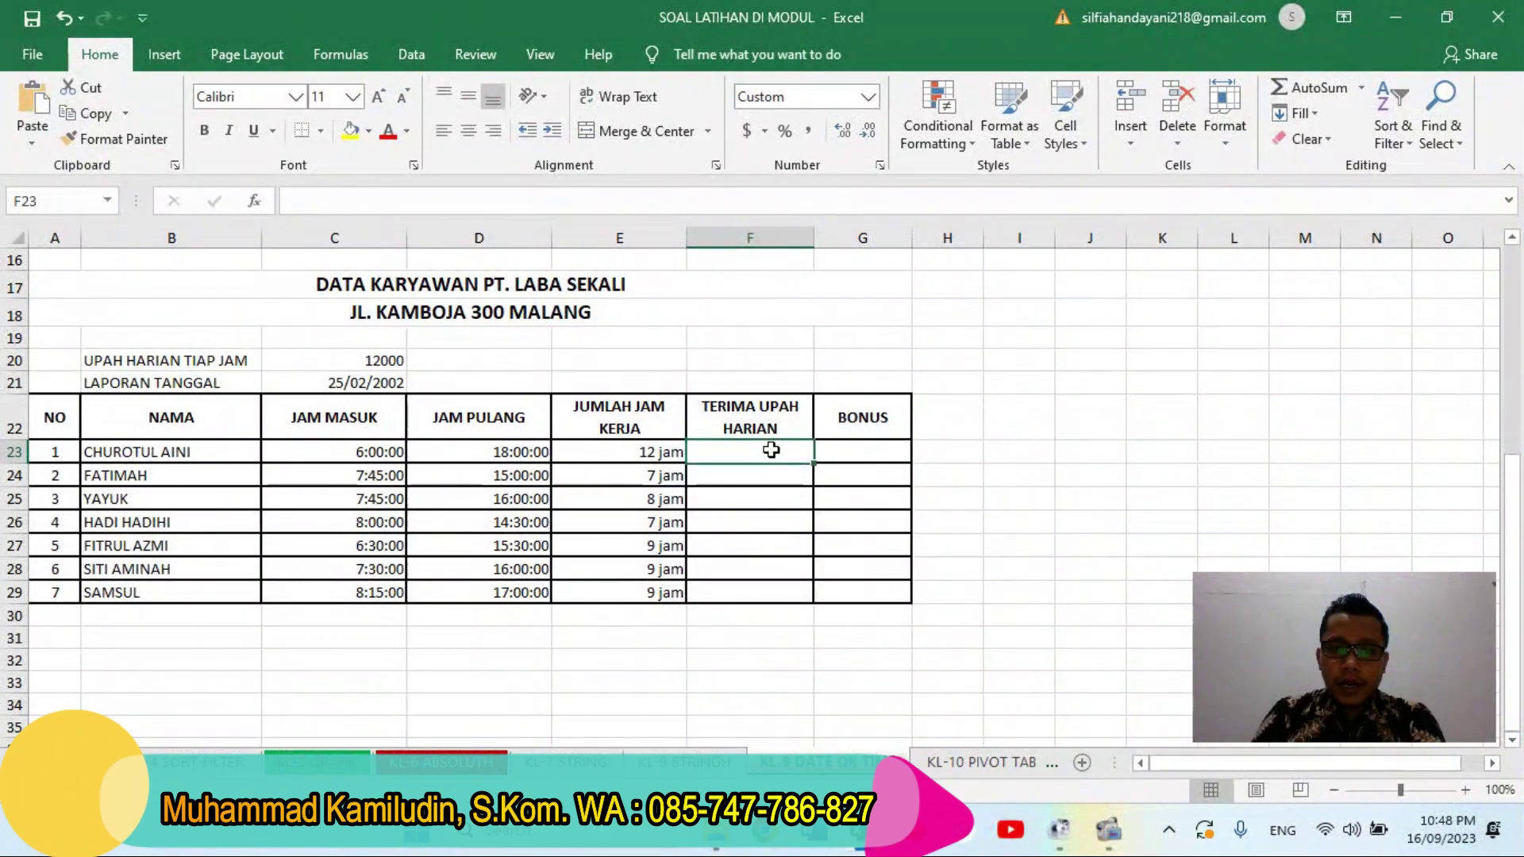
pyautogui.write('=')
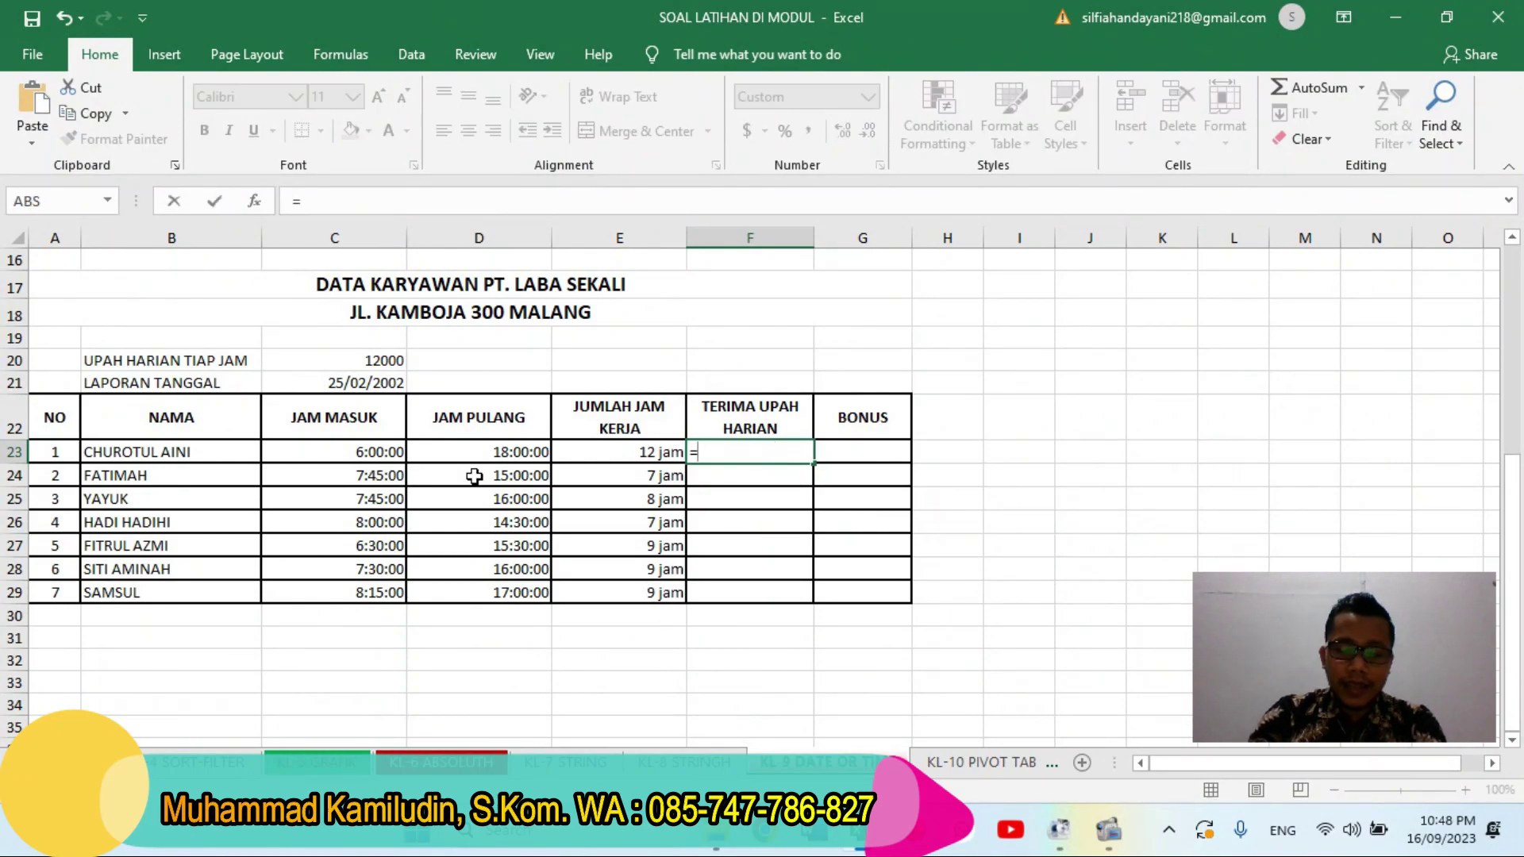
pyautogui.click(617, 451)
pyautogui.write('*')
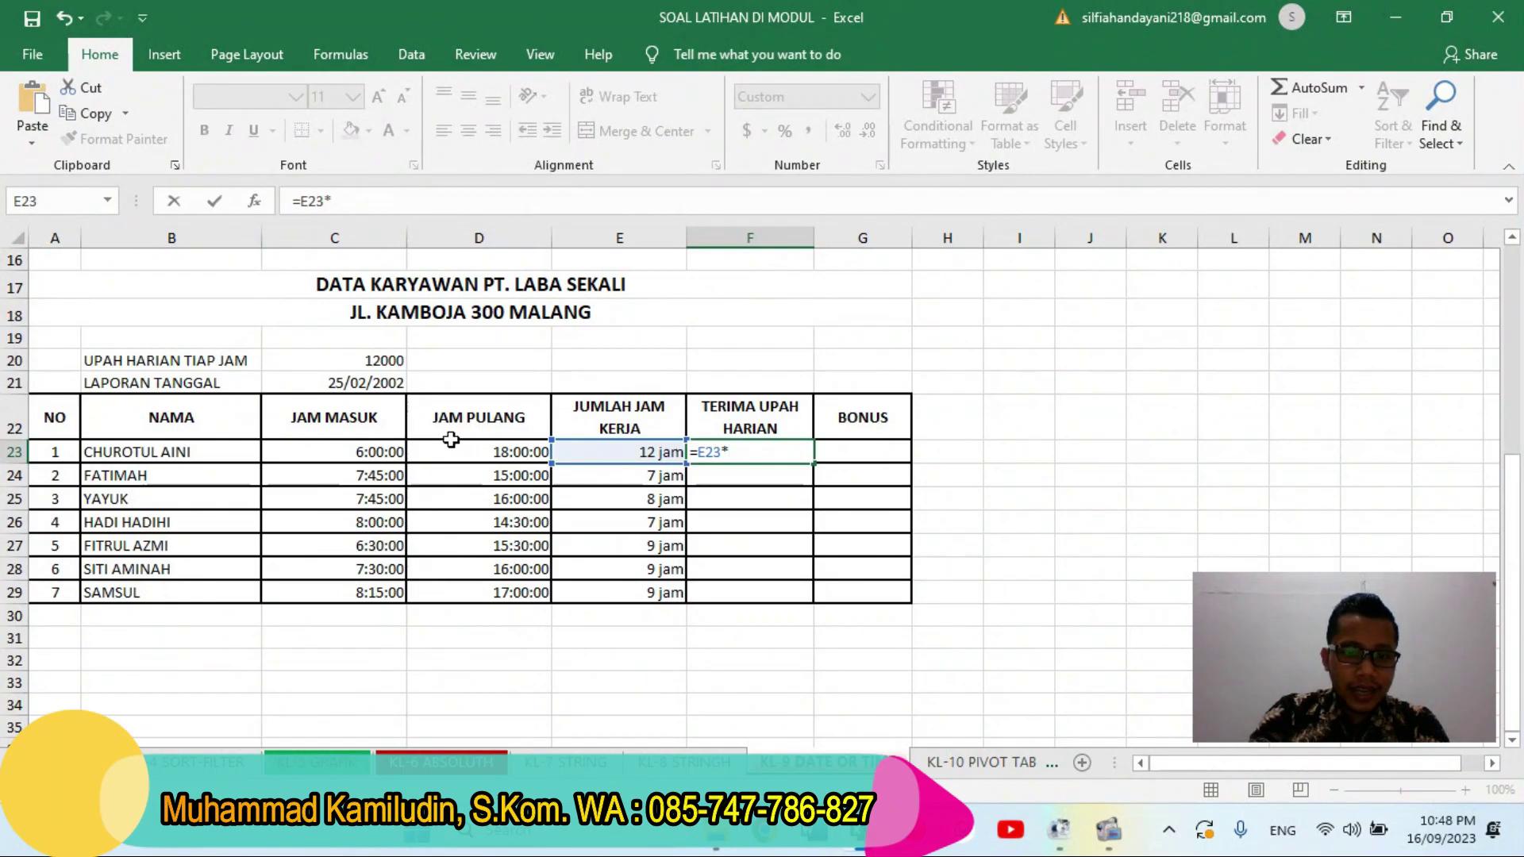
pyautogui.click(374, 359)
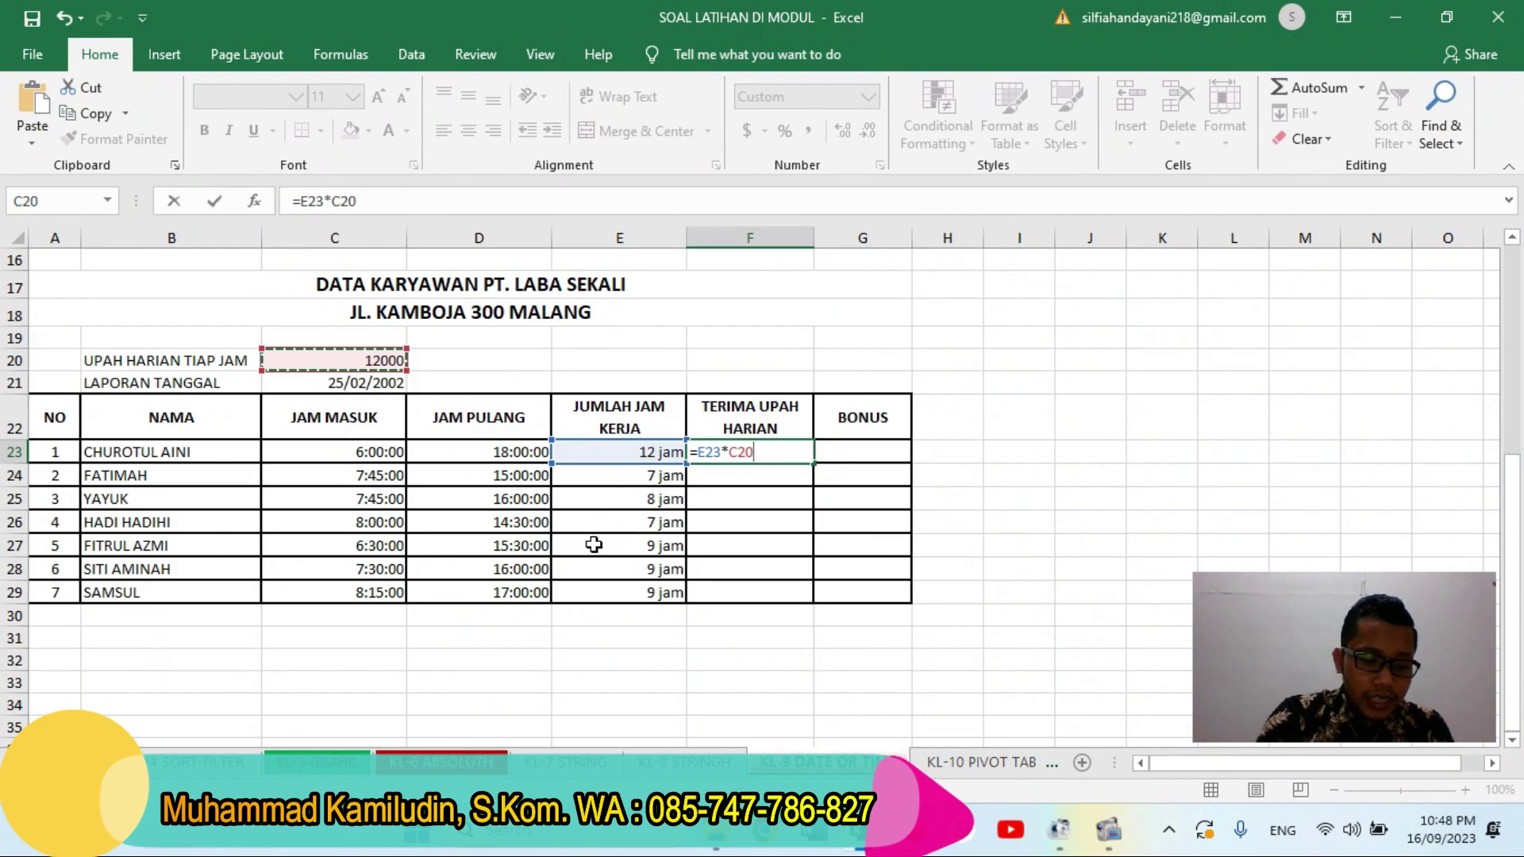
pyautogui.press('F4')
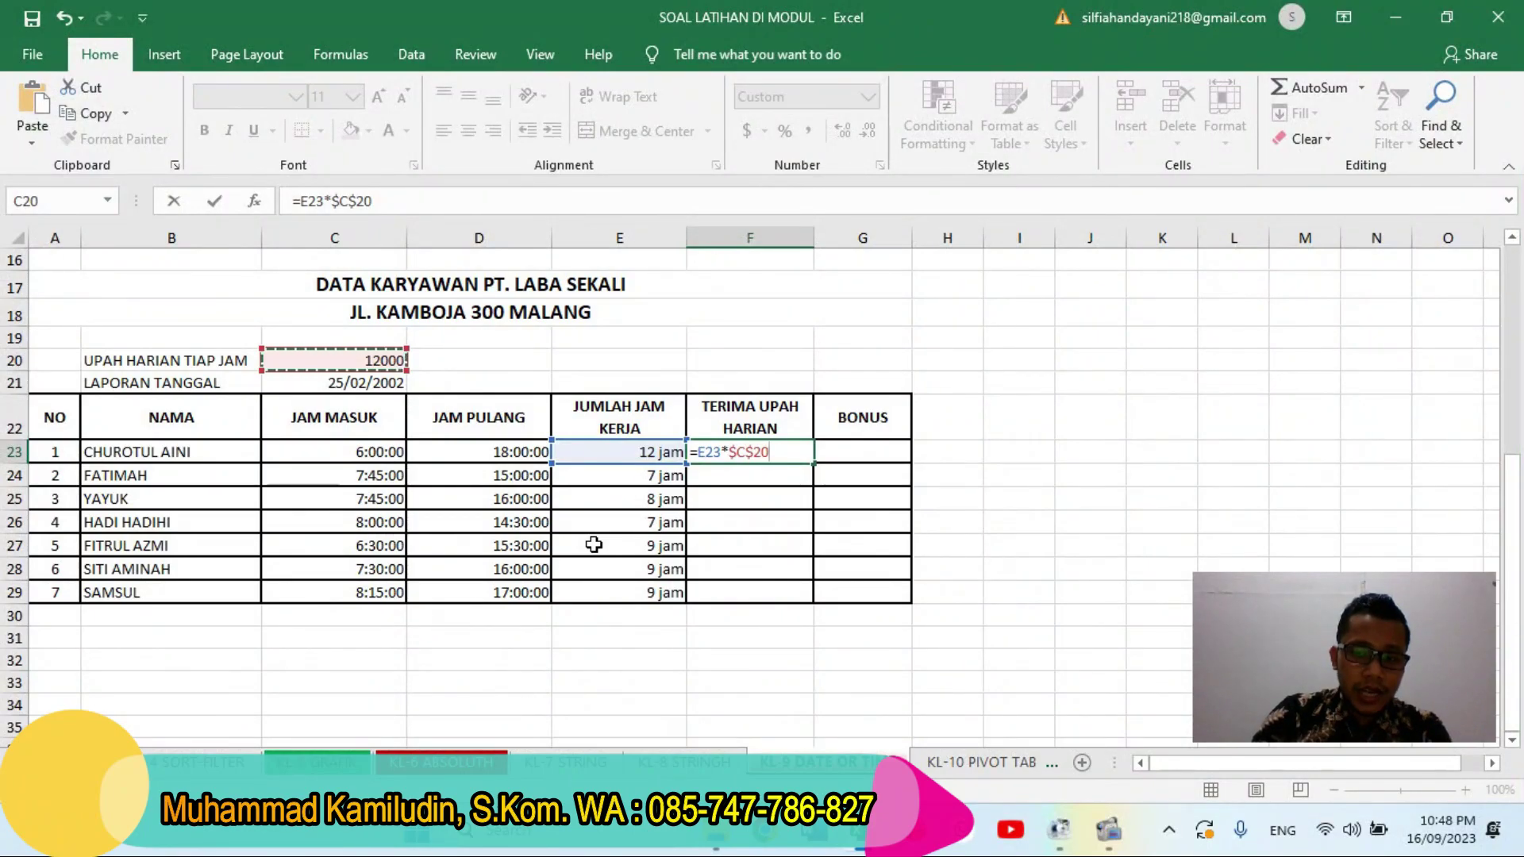
pyautogui.press('Return')
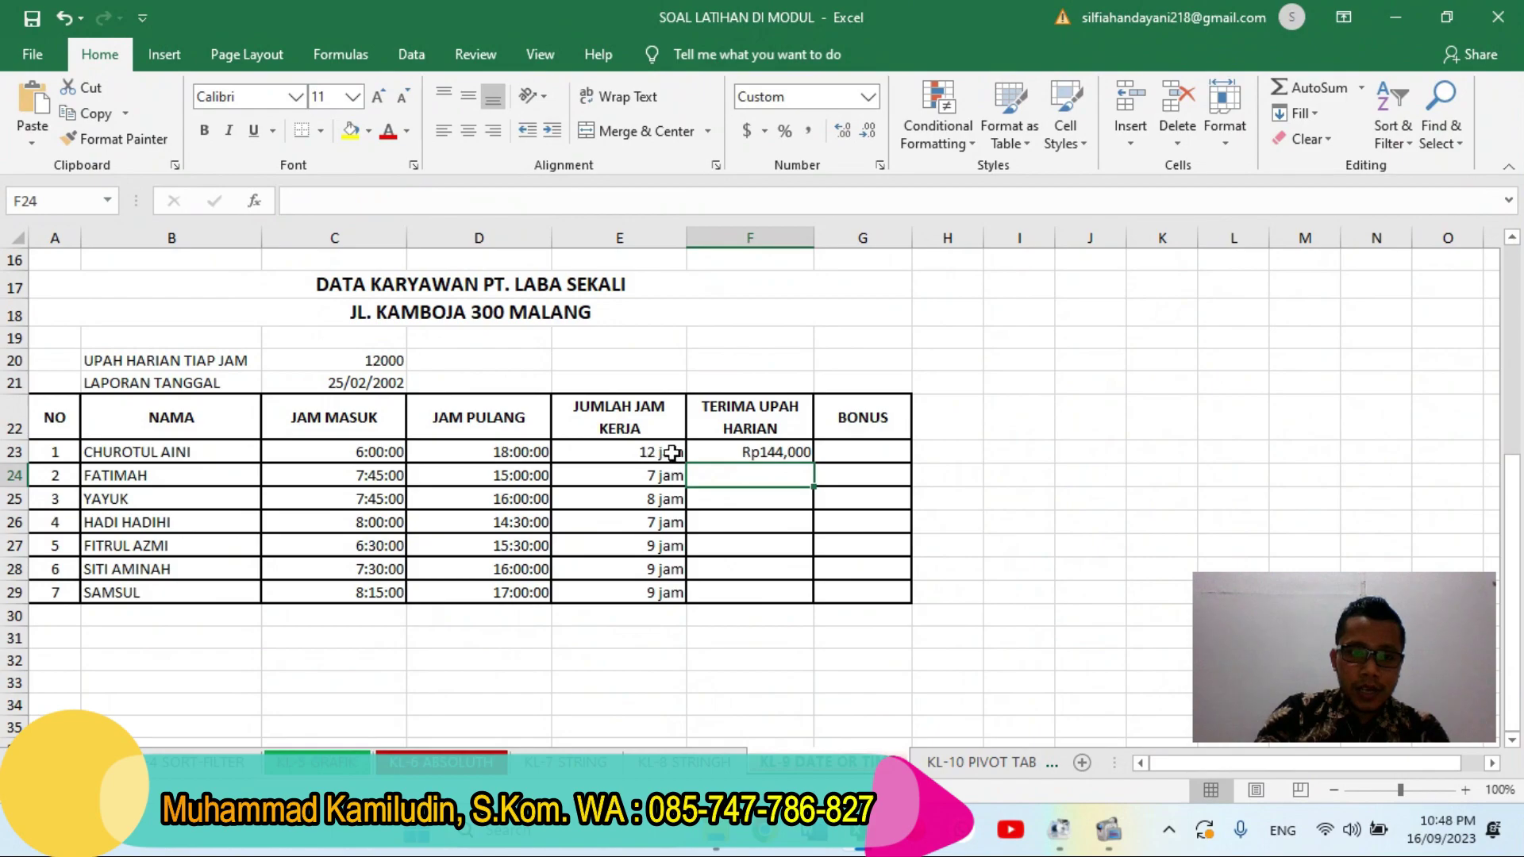
# - Fill the daily wage formula in F23 down through F29
pyautogui.click(732, 451)
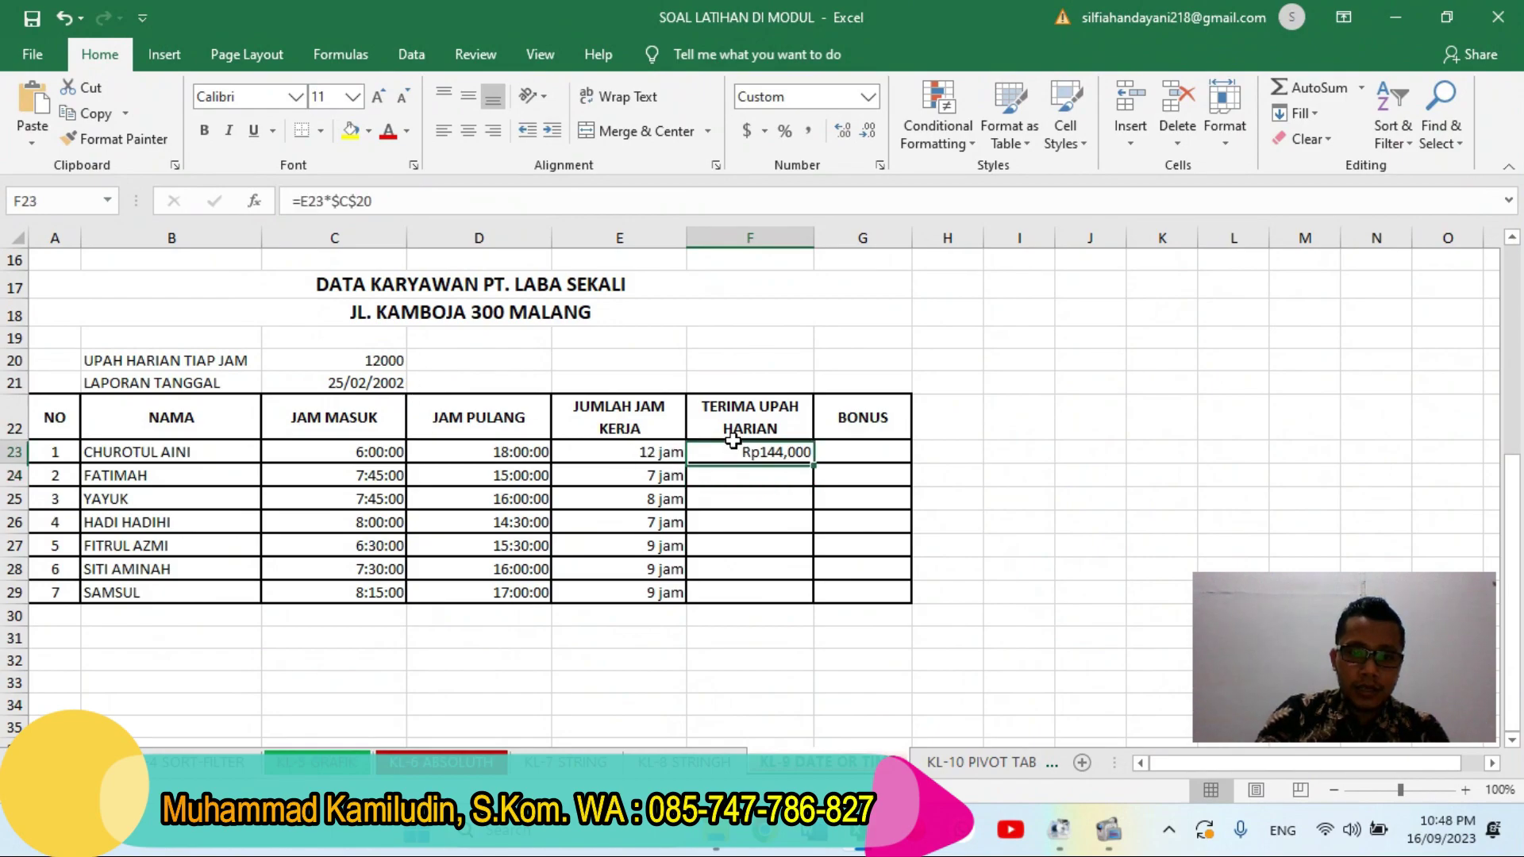
pyautogui.doubleClick(810, 458)
pyautogui.press('Return')
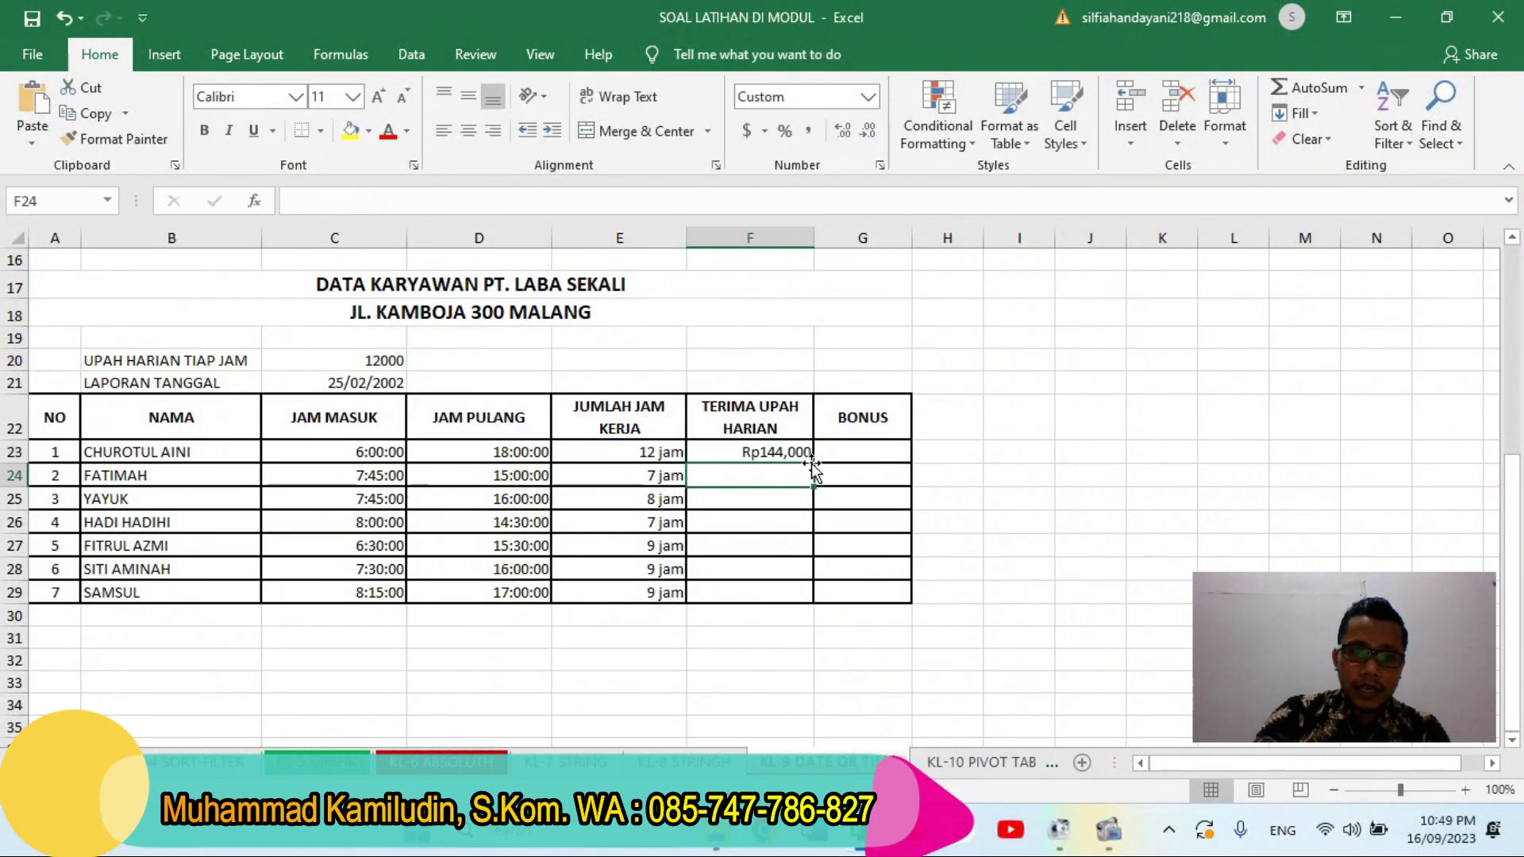
pyautogui.click(809, 459)
pyautogui.doubleClick(816, 464)
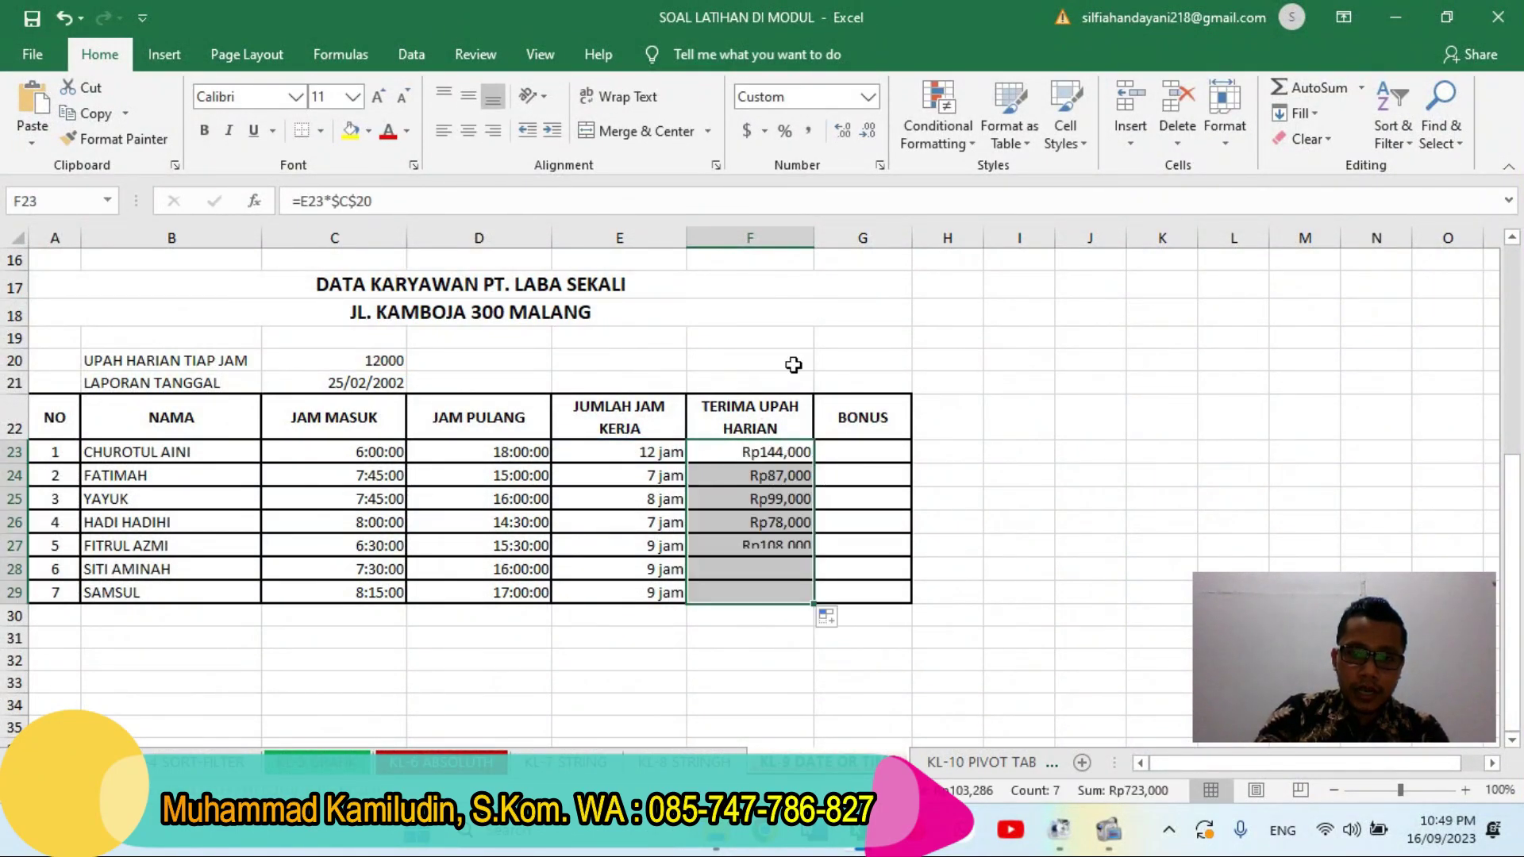
# - Apply the Accounting format to the daily wage cells F23:F29 and set the decimal places to 0
pyautogui.click(868, 96)
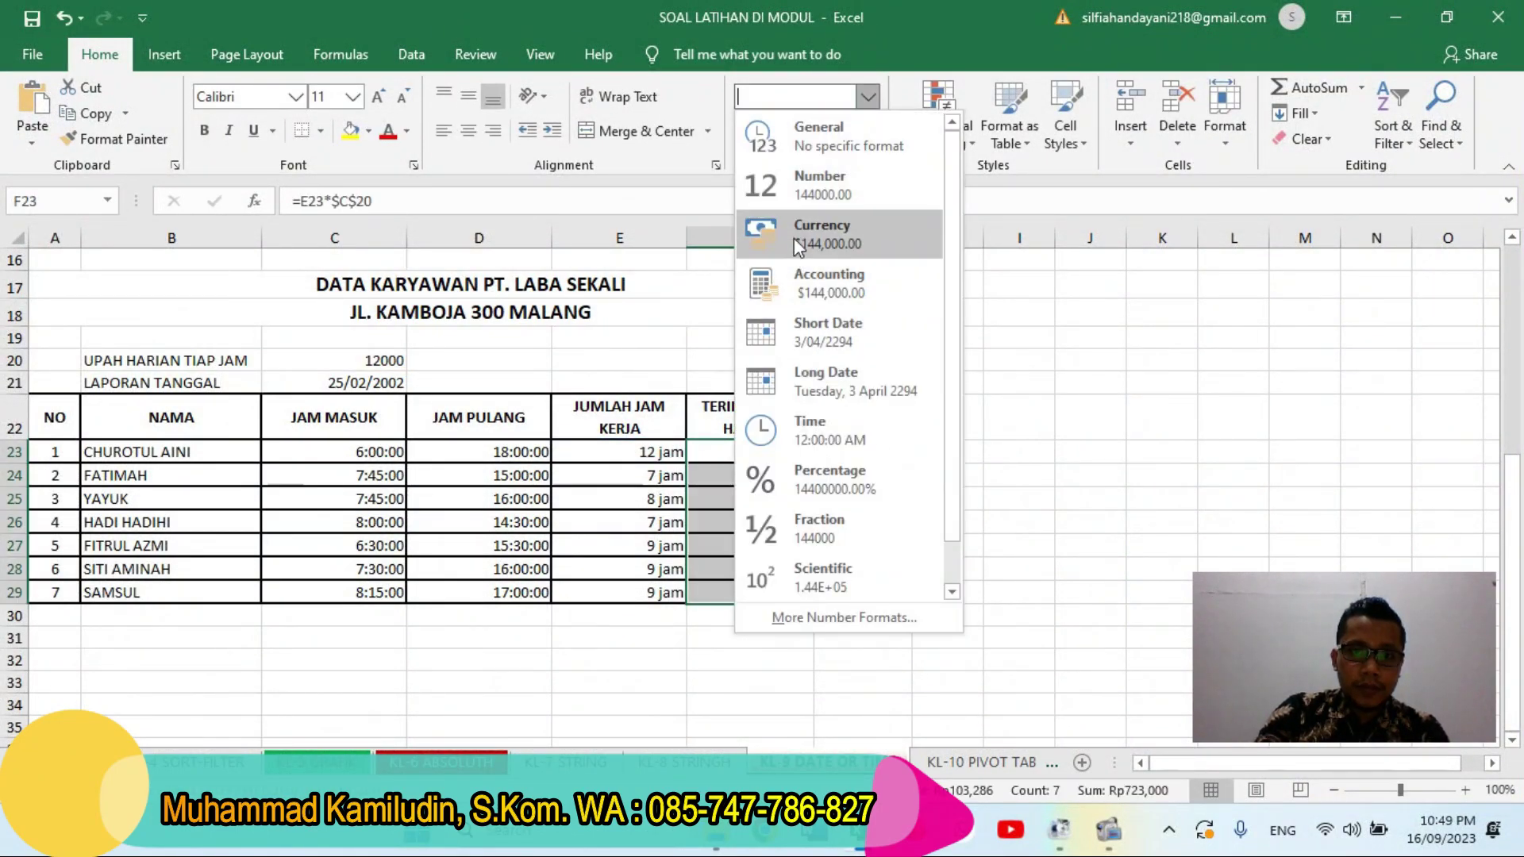
pyautogui.click(843, 283)
pyautogui.click(765, 131)
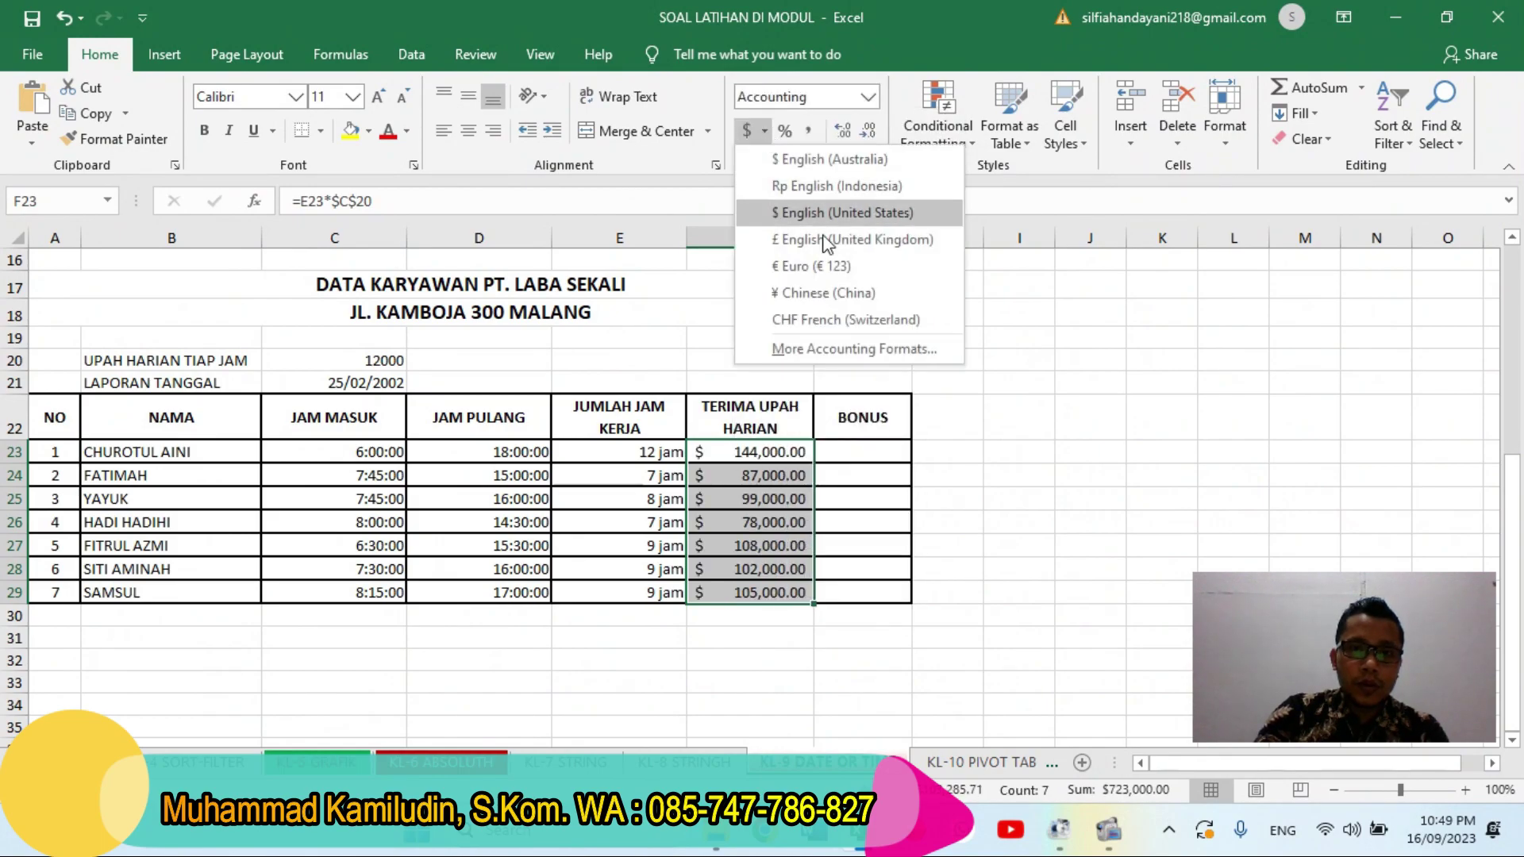
pyautogui.click(803, 348)
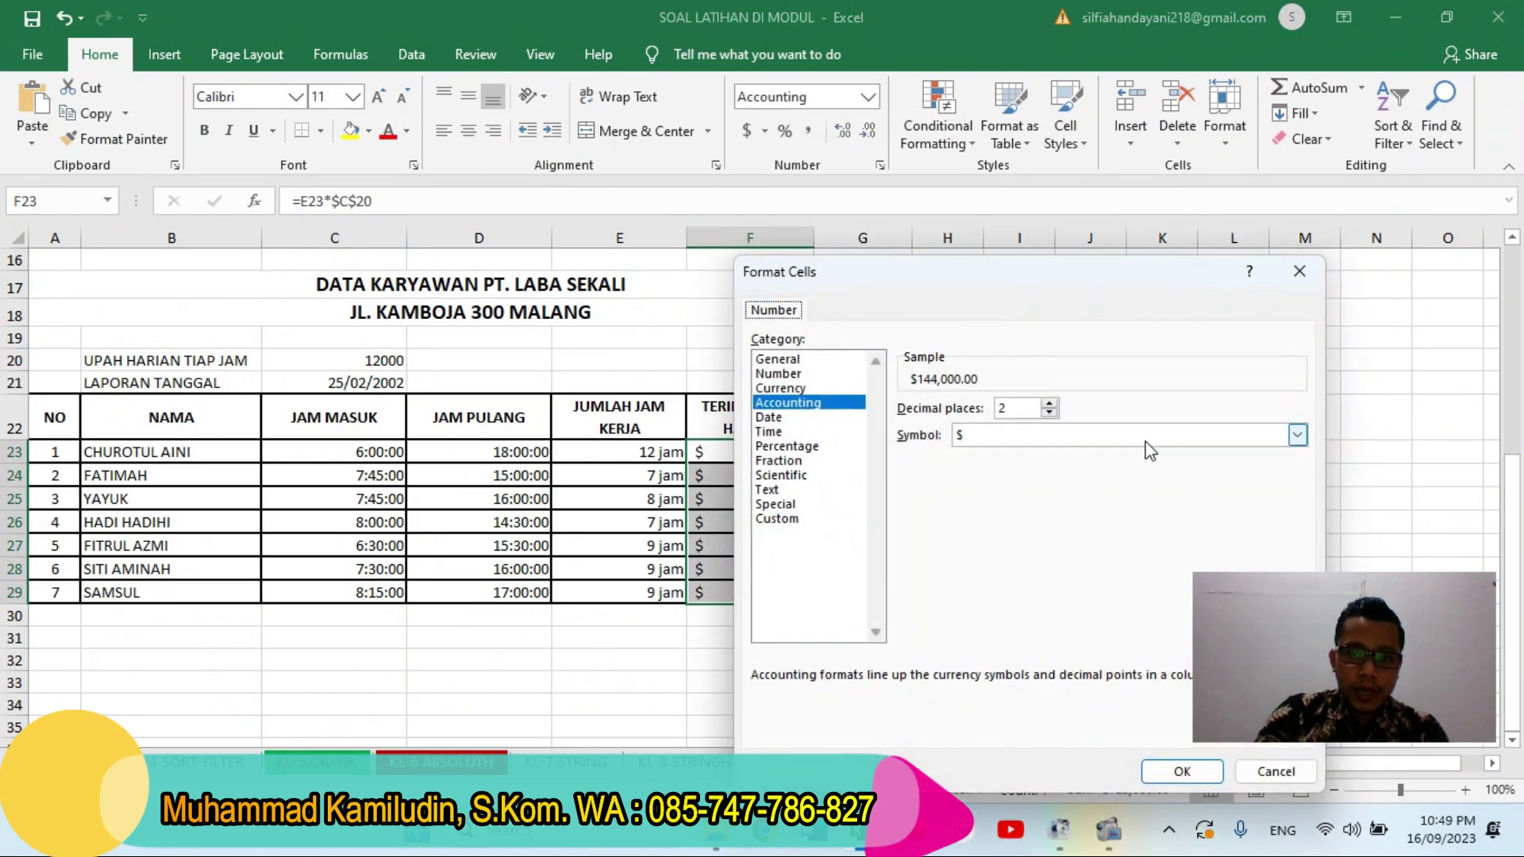
pyautogui.click(1050, 413)
pyautogui.click(1050, 413)
pyautogui.moveTo(1023, 273); pyautogui.dragTo(1130, 263)
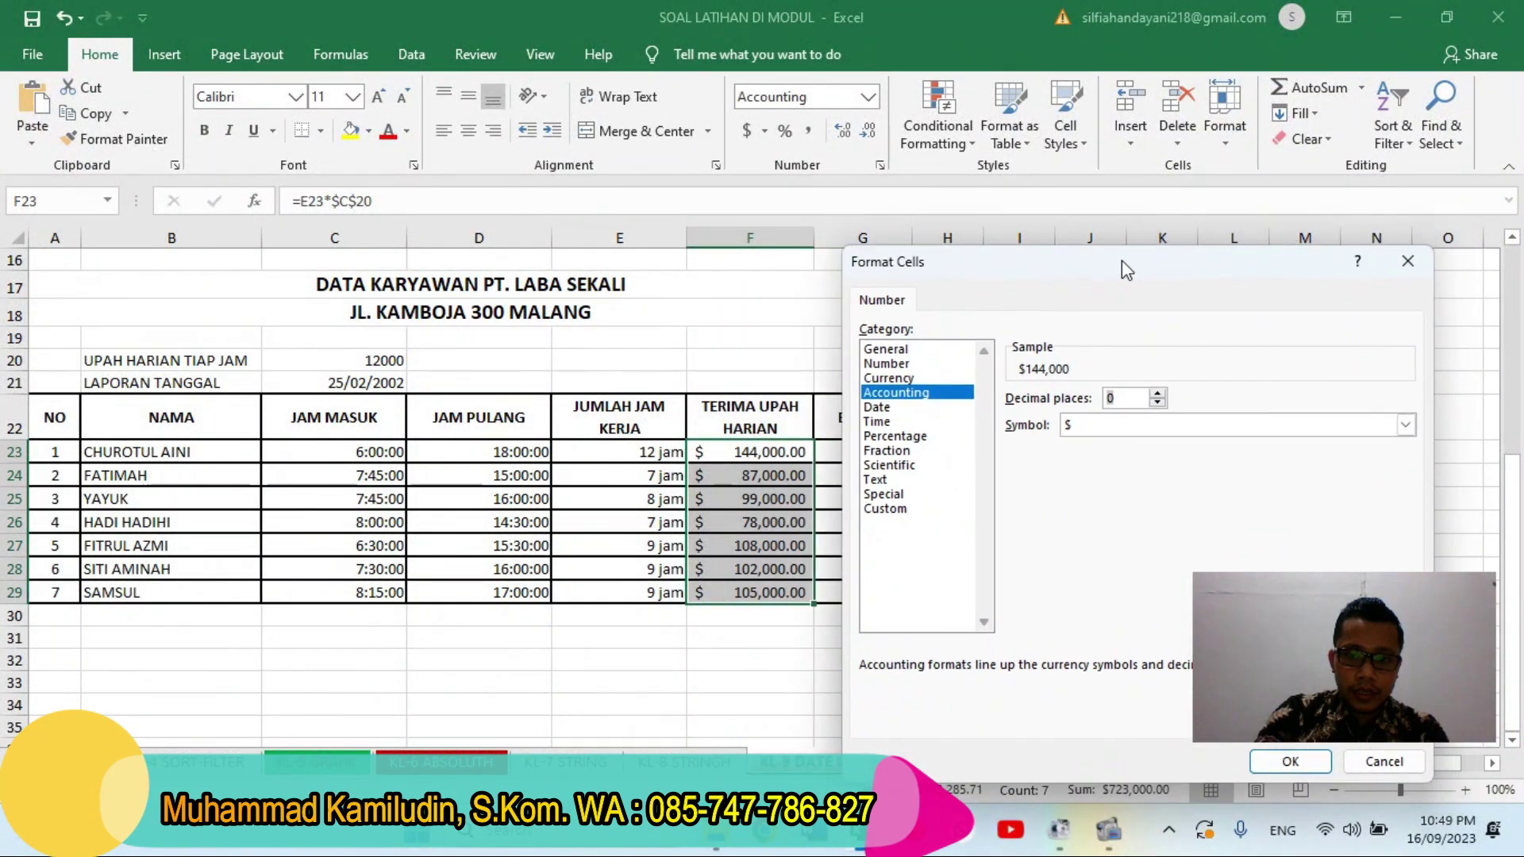
# - Set the accounting currency symbol for F23:F29 to Rp Indonesian and apply the format
pyautogui.click(1406, 425)
pyautogui.scroll(-15, 1151, 572)
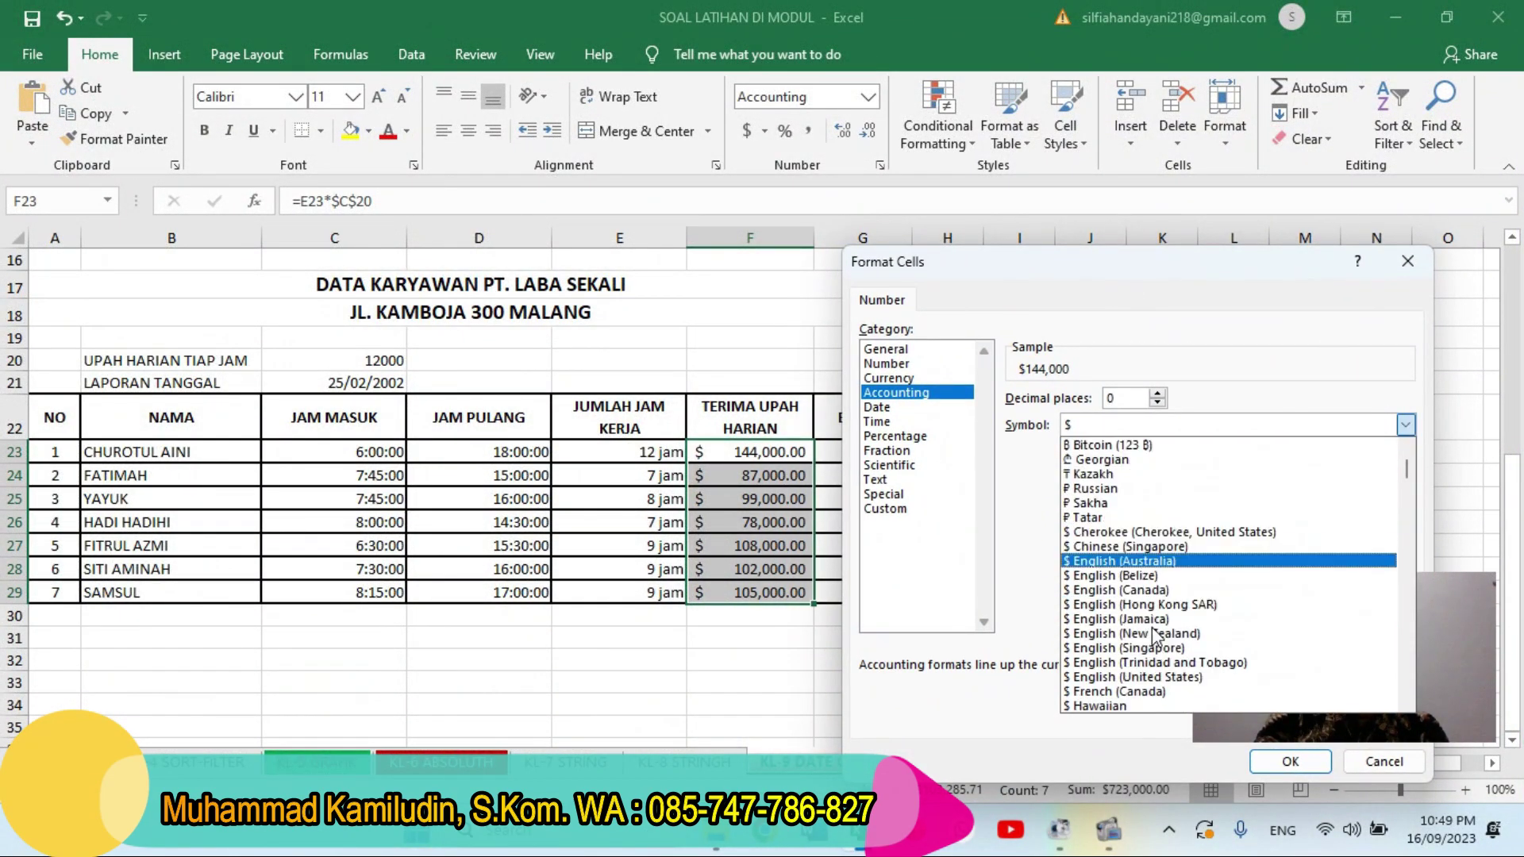
pyautogui.scroll(-12, 1131, 676)
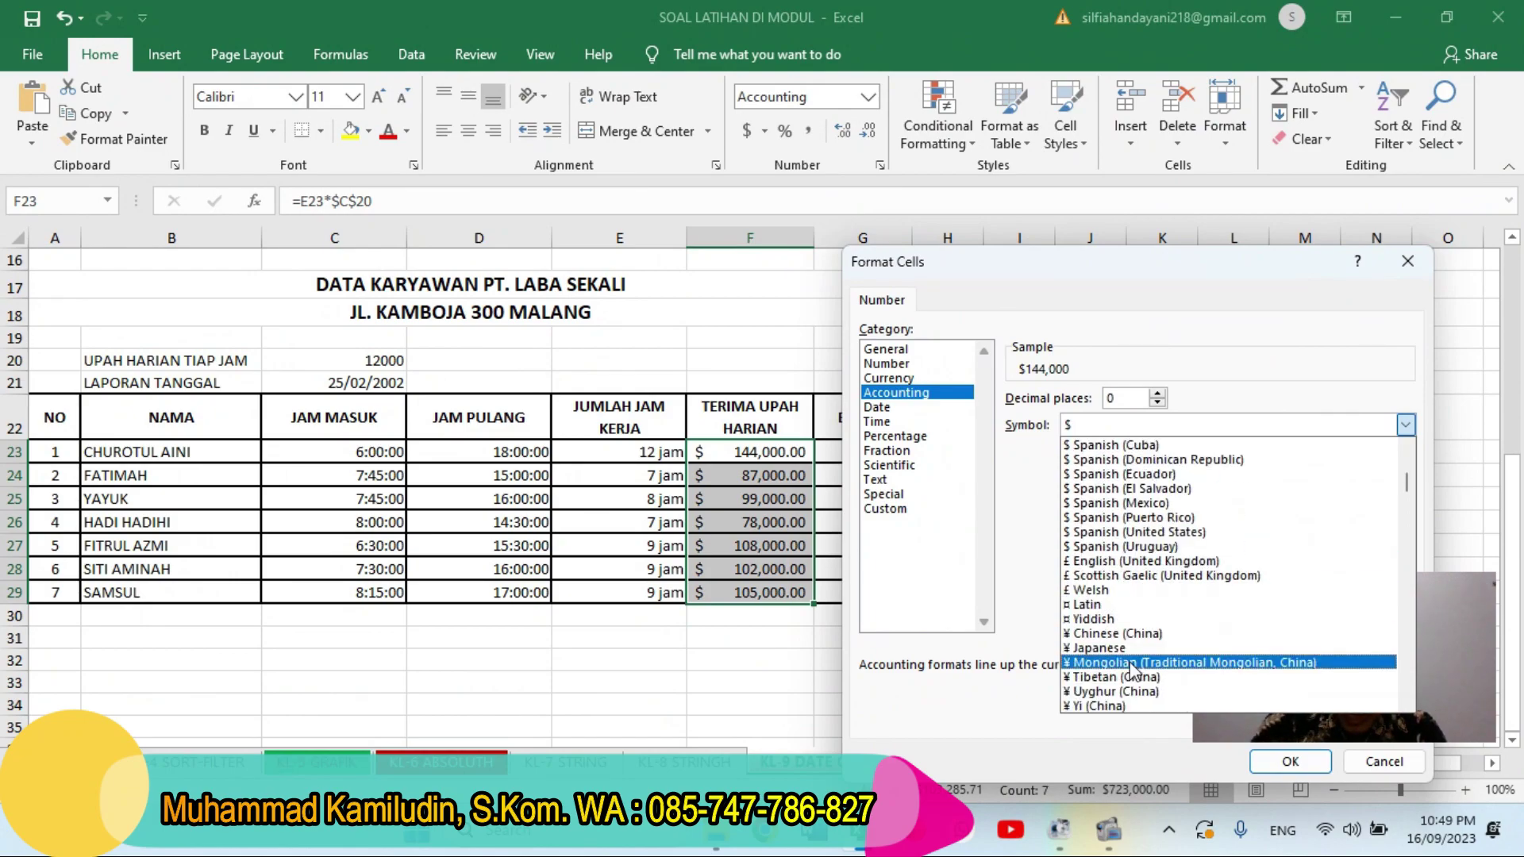
pyautogui.scroll(-12, 1137, 670)
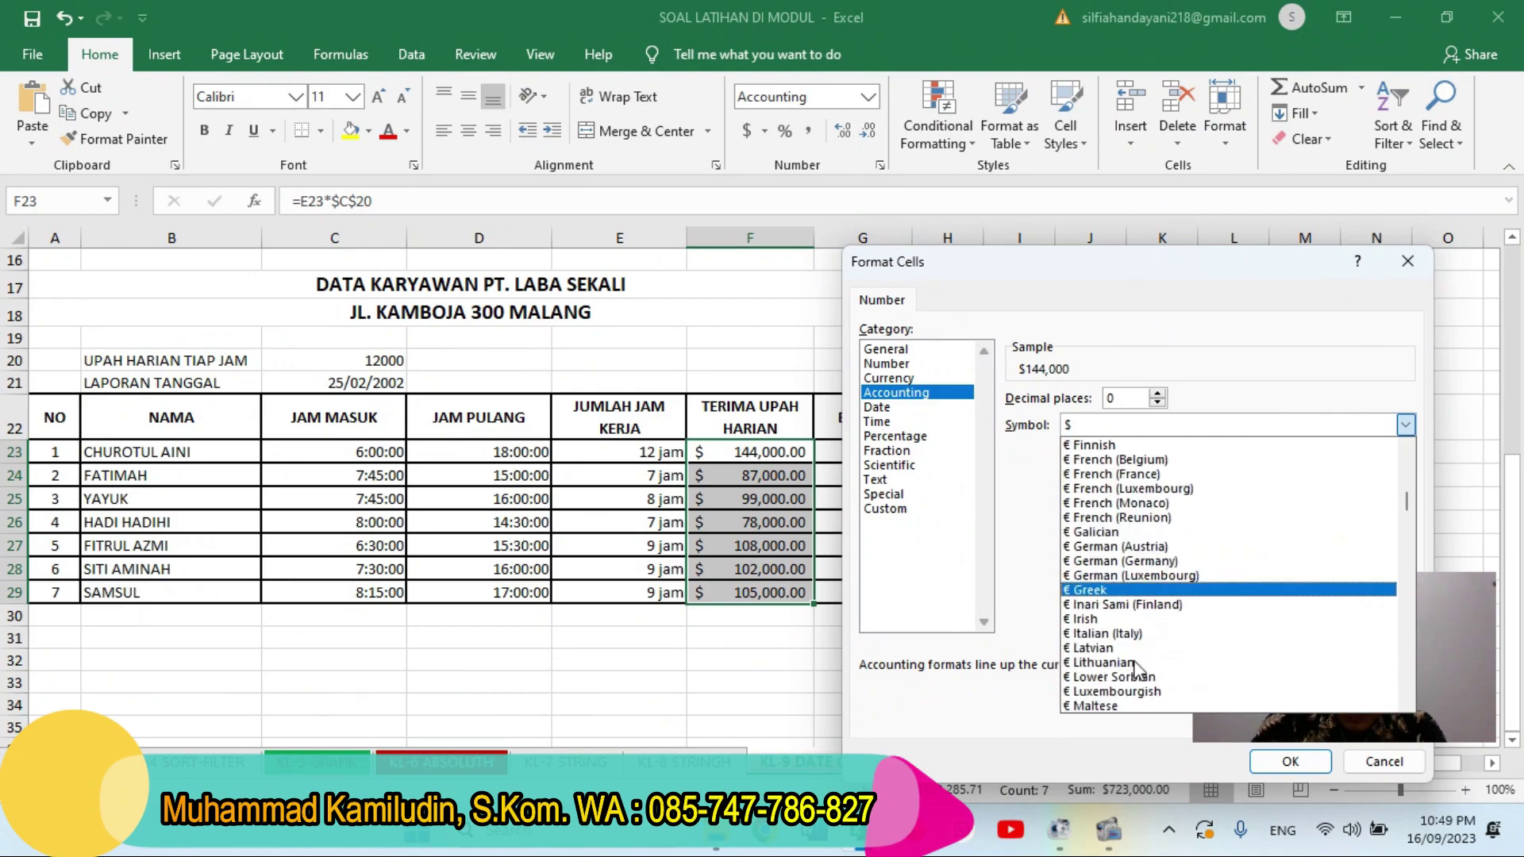
pyautogui.scroll(-5, 1137, 669)
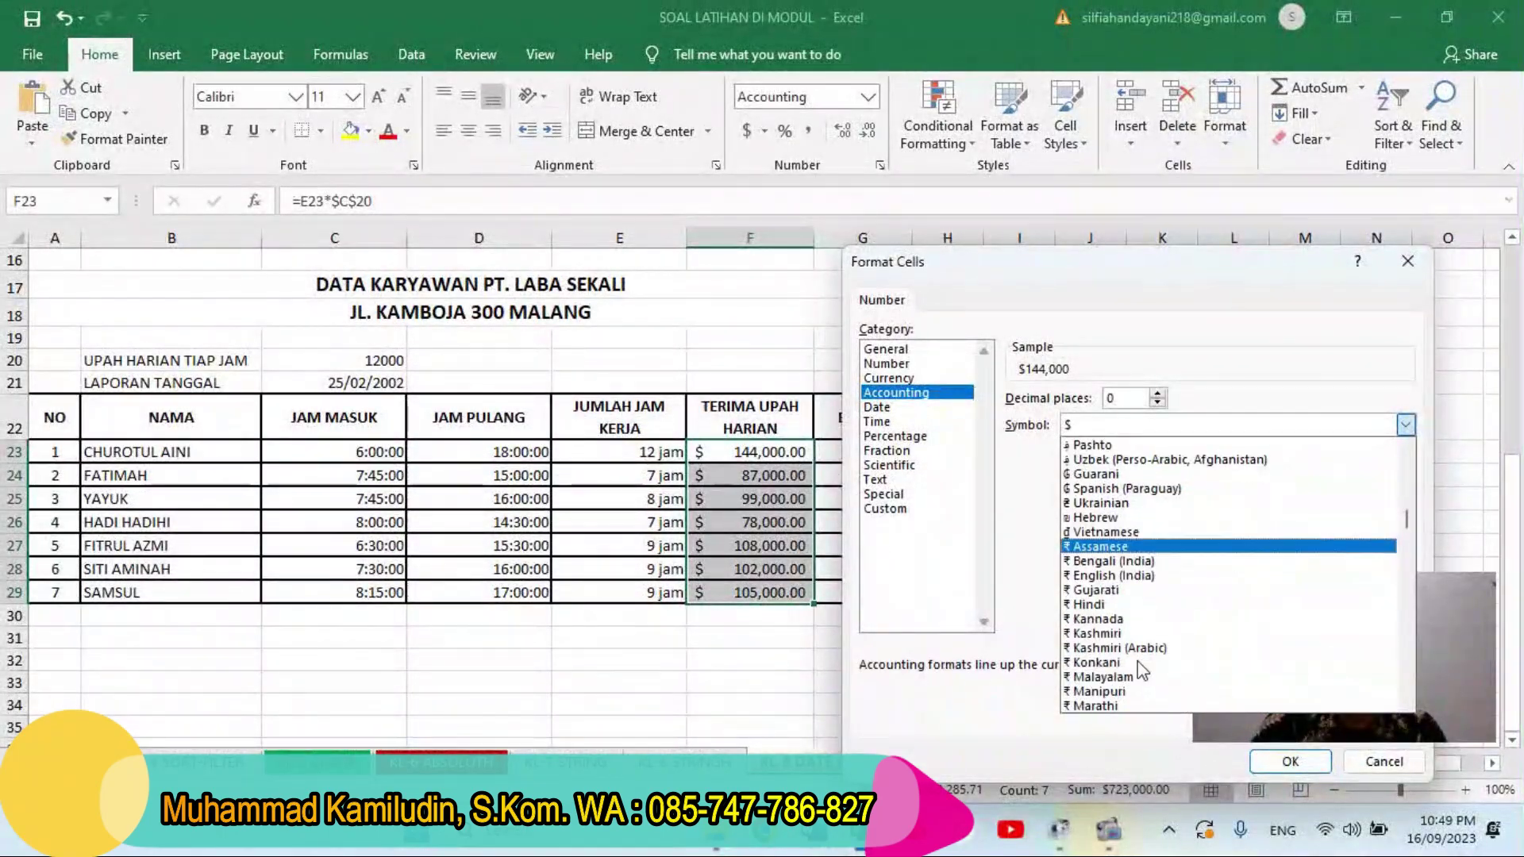
pyautogui.scroll(-12, 1141, 670)
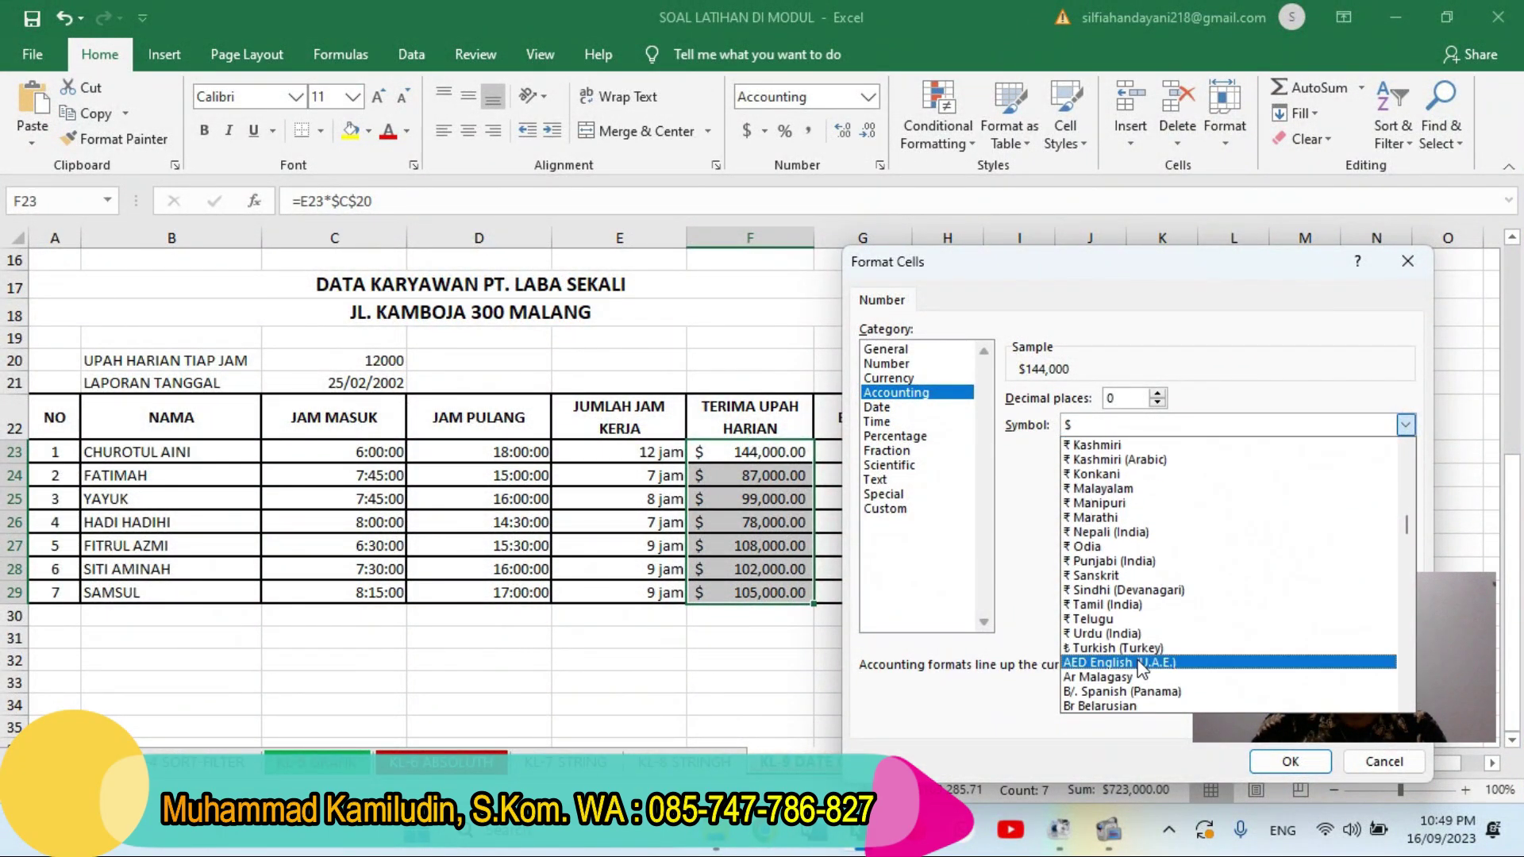
pyautogui.scroll(-8, 1140, 647)
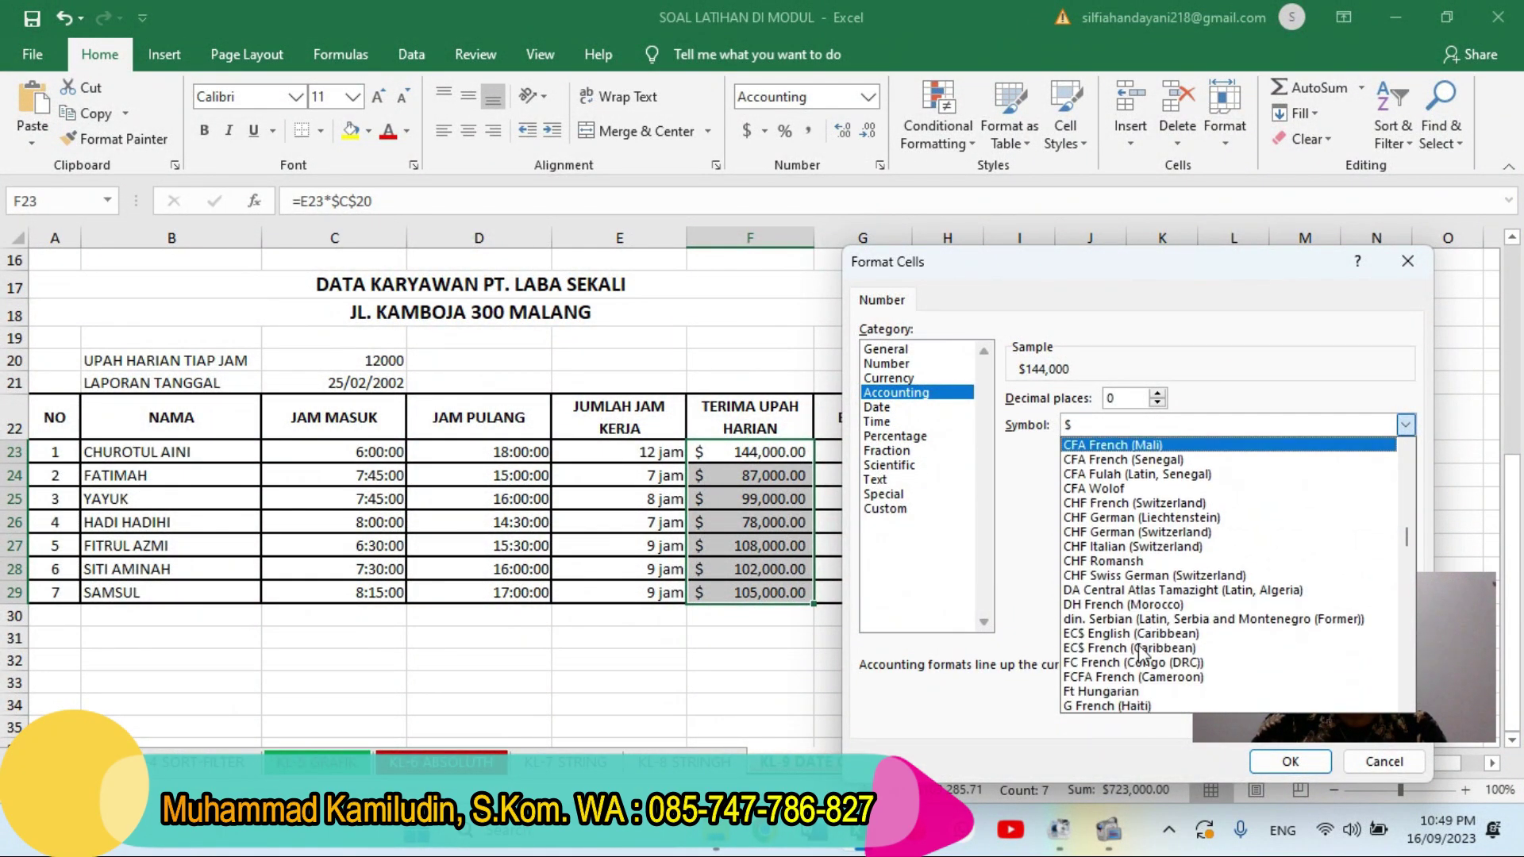
pyautogui.scroll(-10, 1141, 653)
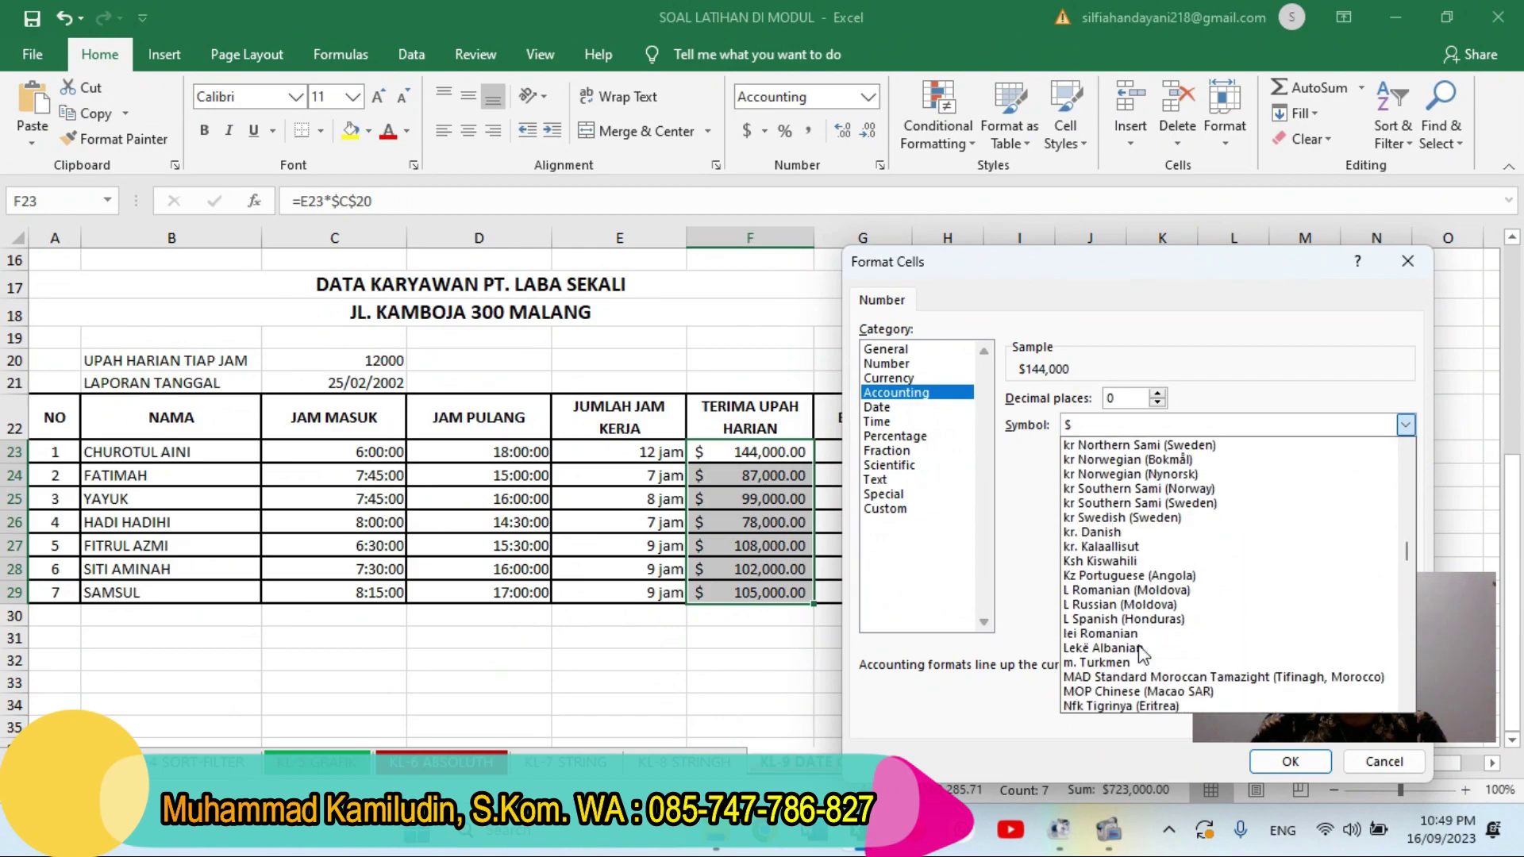
pyautogui.scroll(-2, 1115, 672)
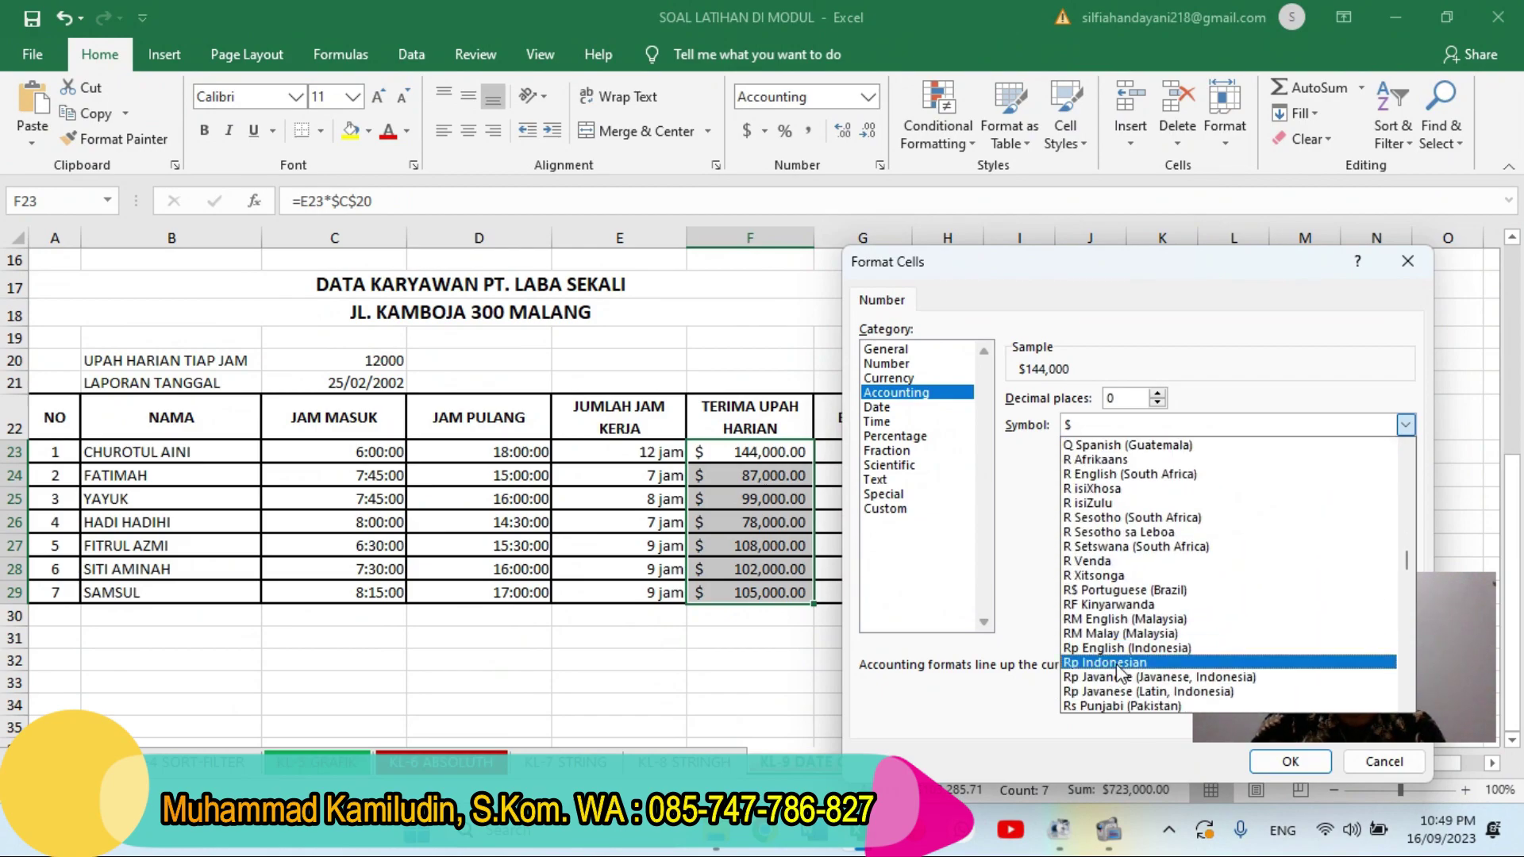
pyautogui.click(1119, 664)
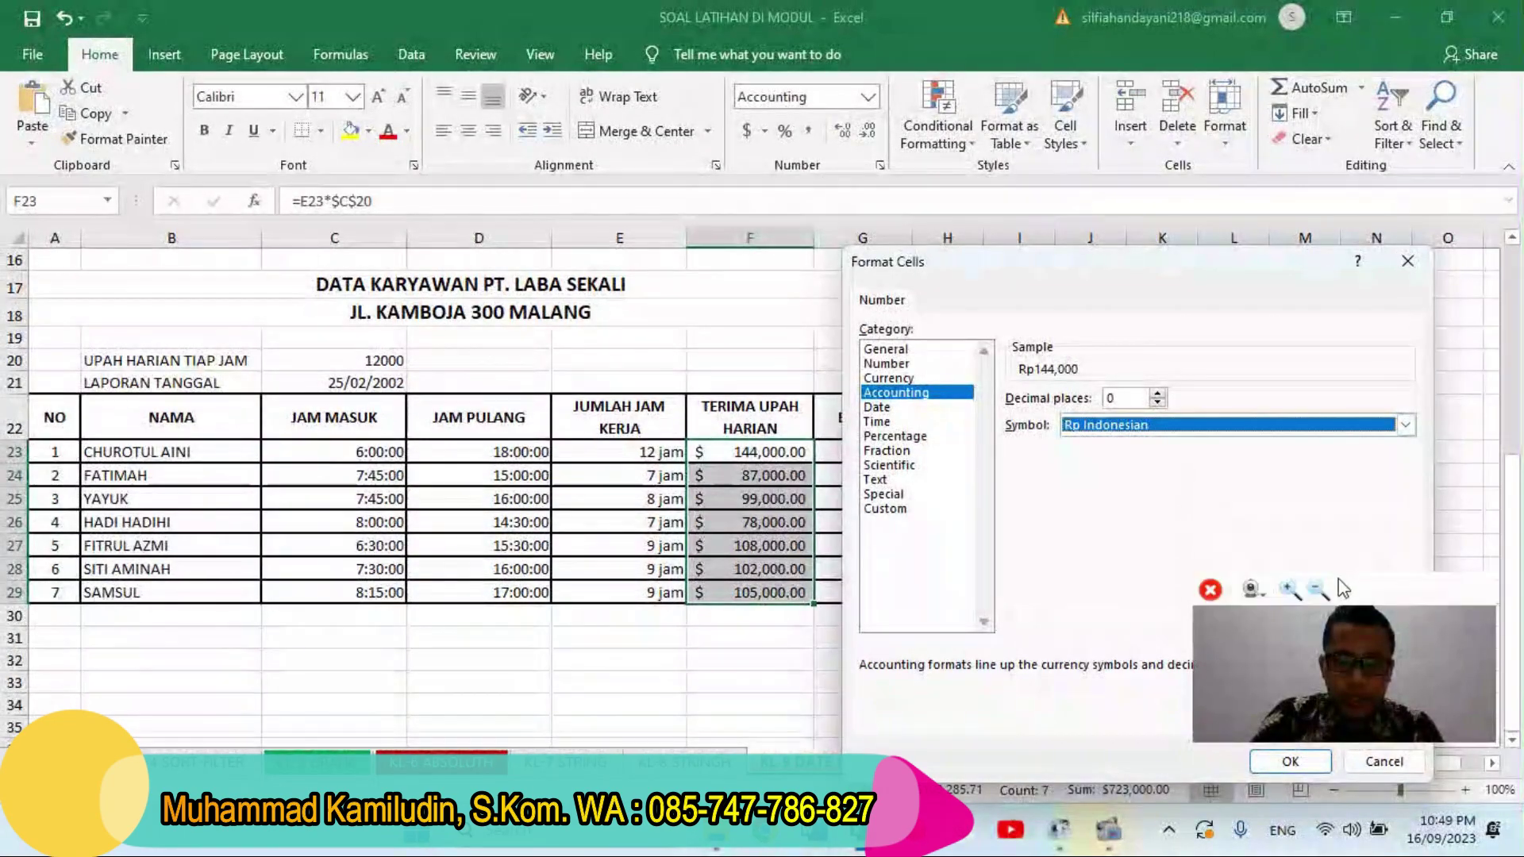
pyautogui.moveTo(1105, 270); pyautogui.dragTo(746, 316)
pyautogui.click(940, 808)
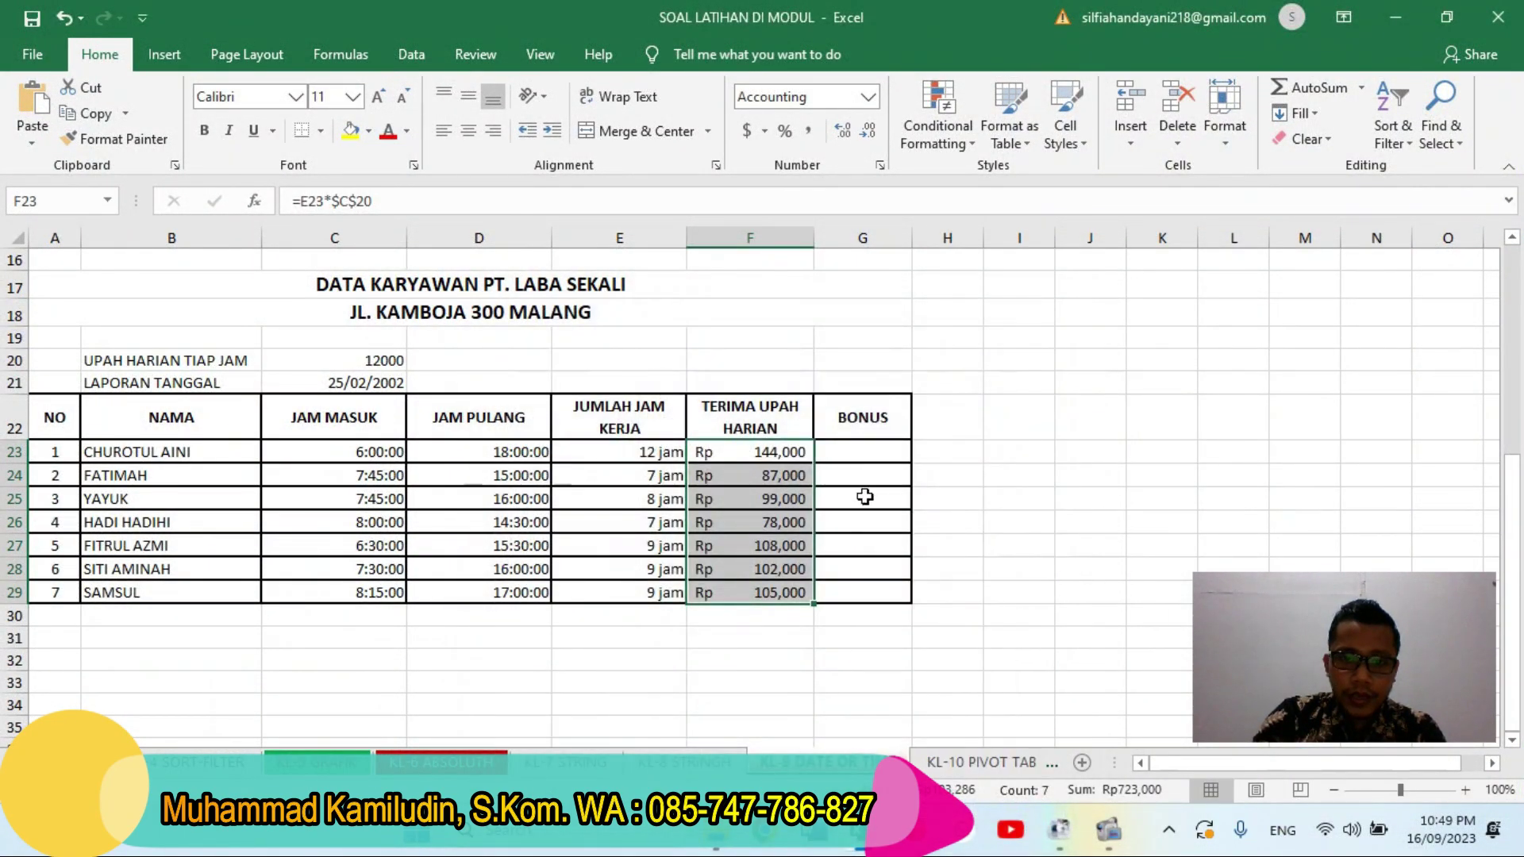
# - Enter the bonus formula =IF(E23>7,"MAKAN","TIDAK DAPAT") in G23
pyautogui.click(845, 452)
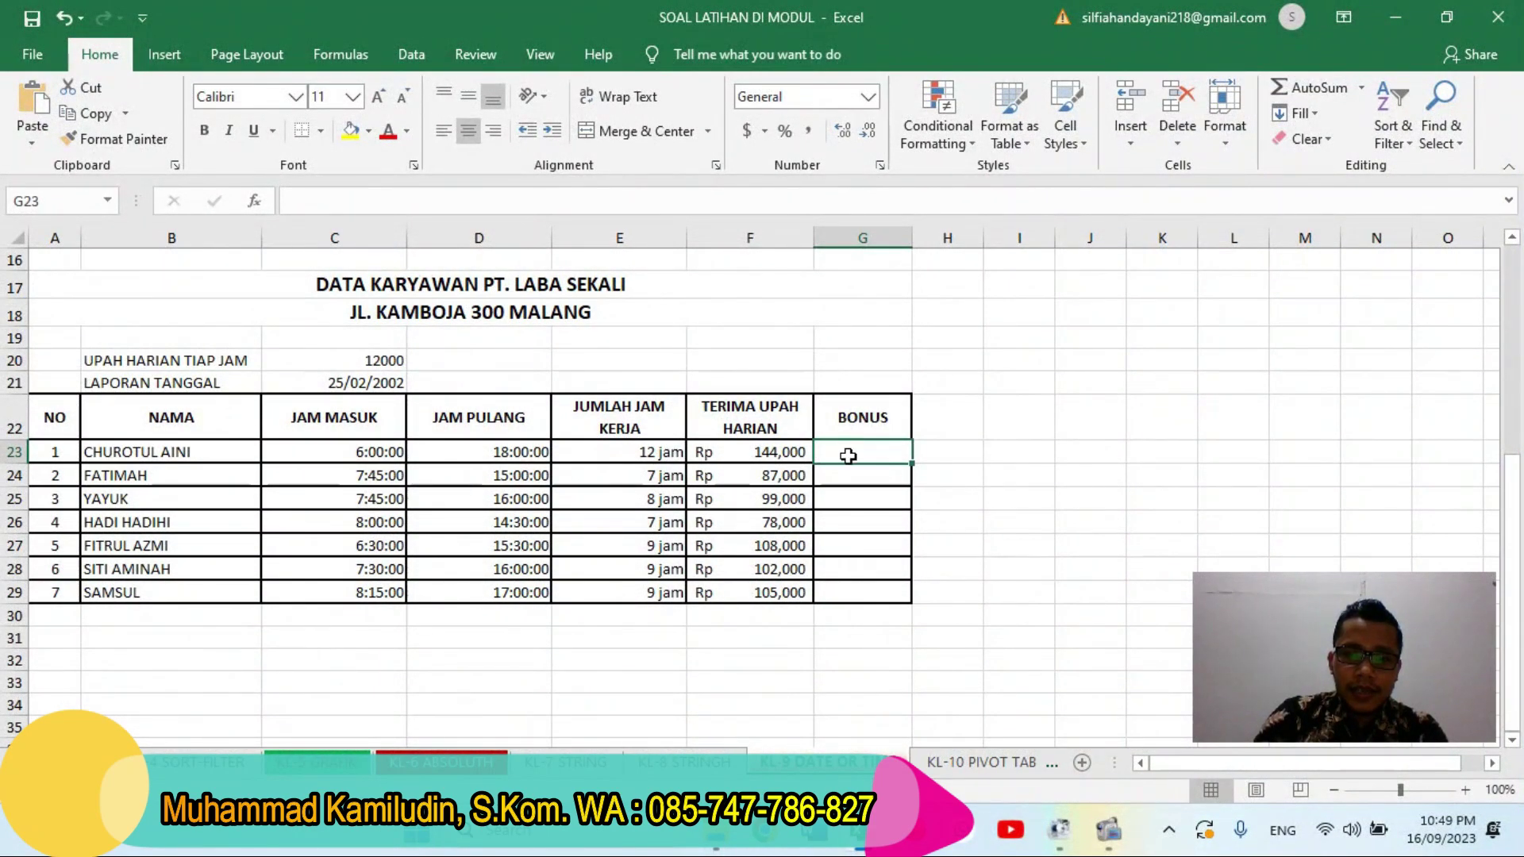
pyautogui.write('=if')
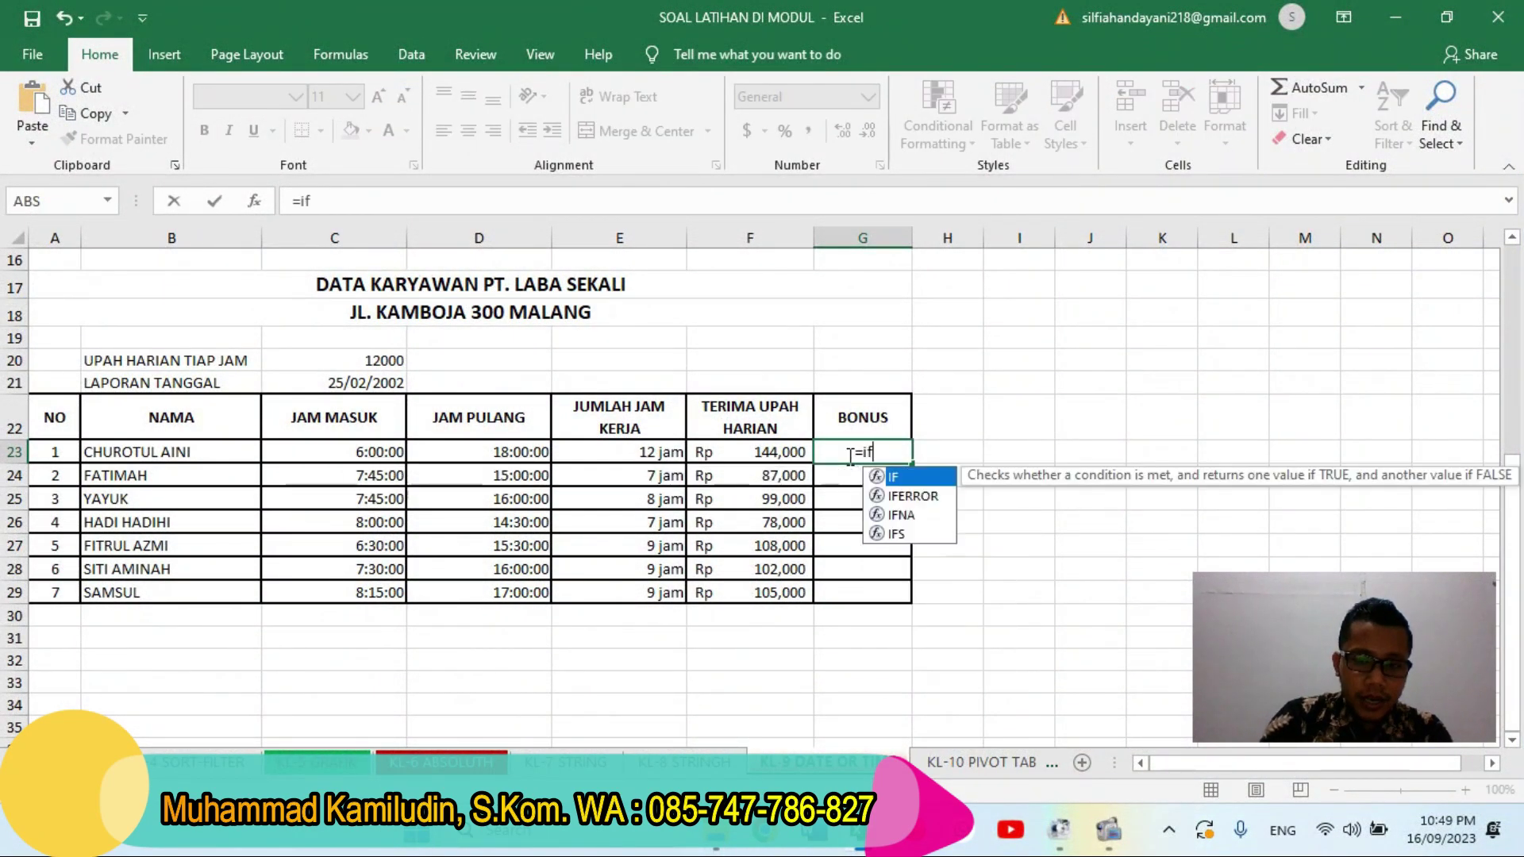
pyautogui.press('Tab')
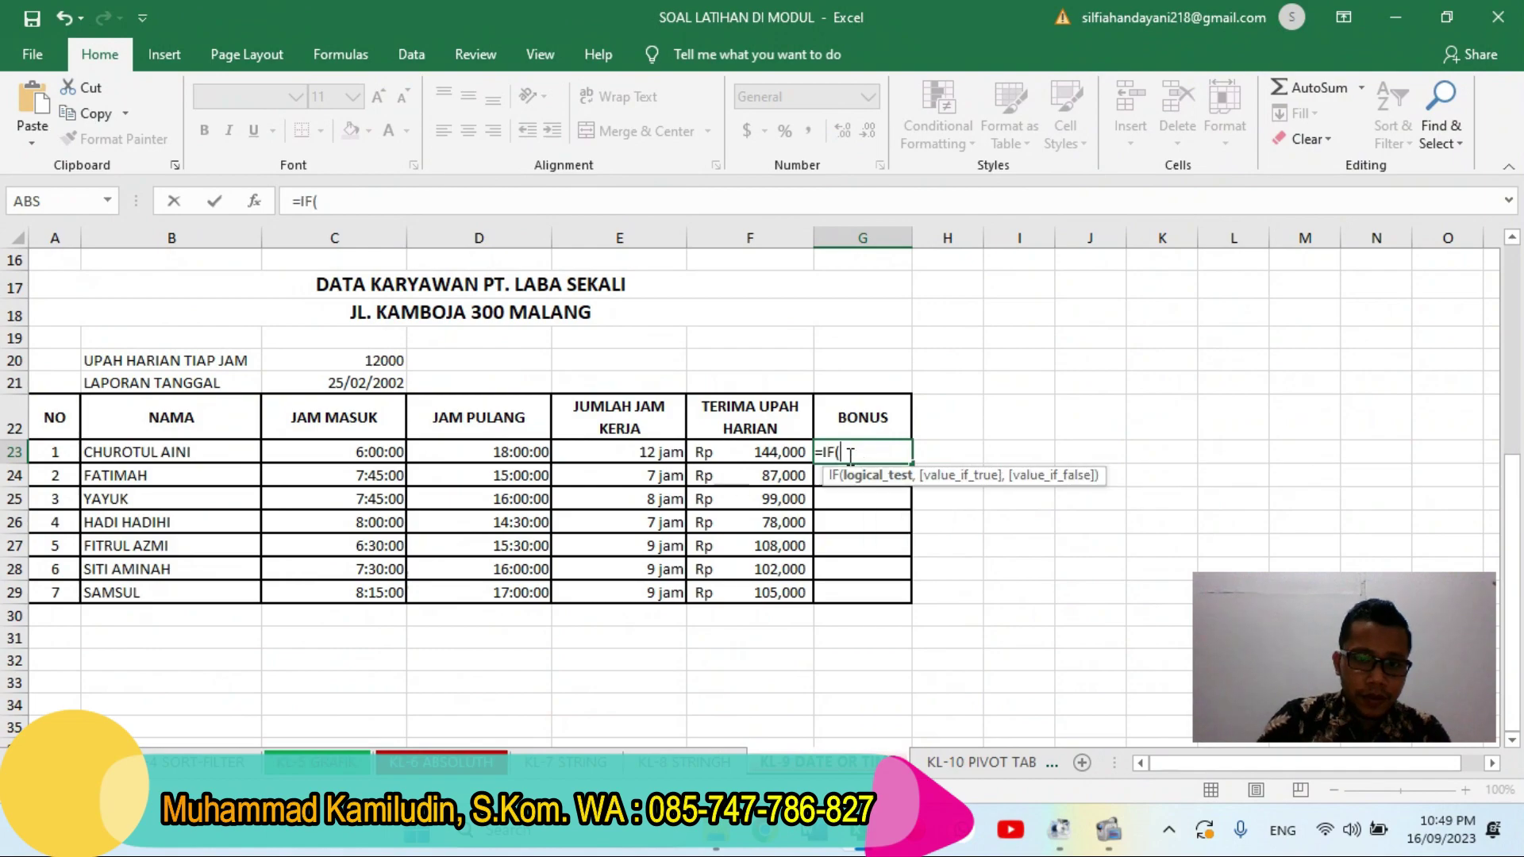
pyautogui.click(585, 452)
pyautogui.write('>7')
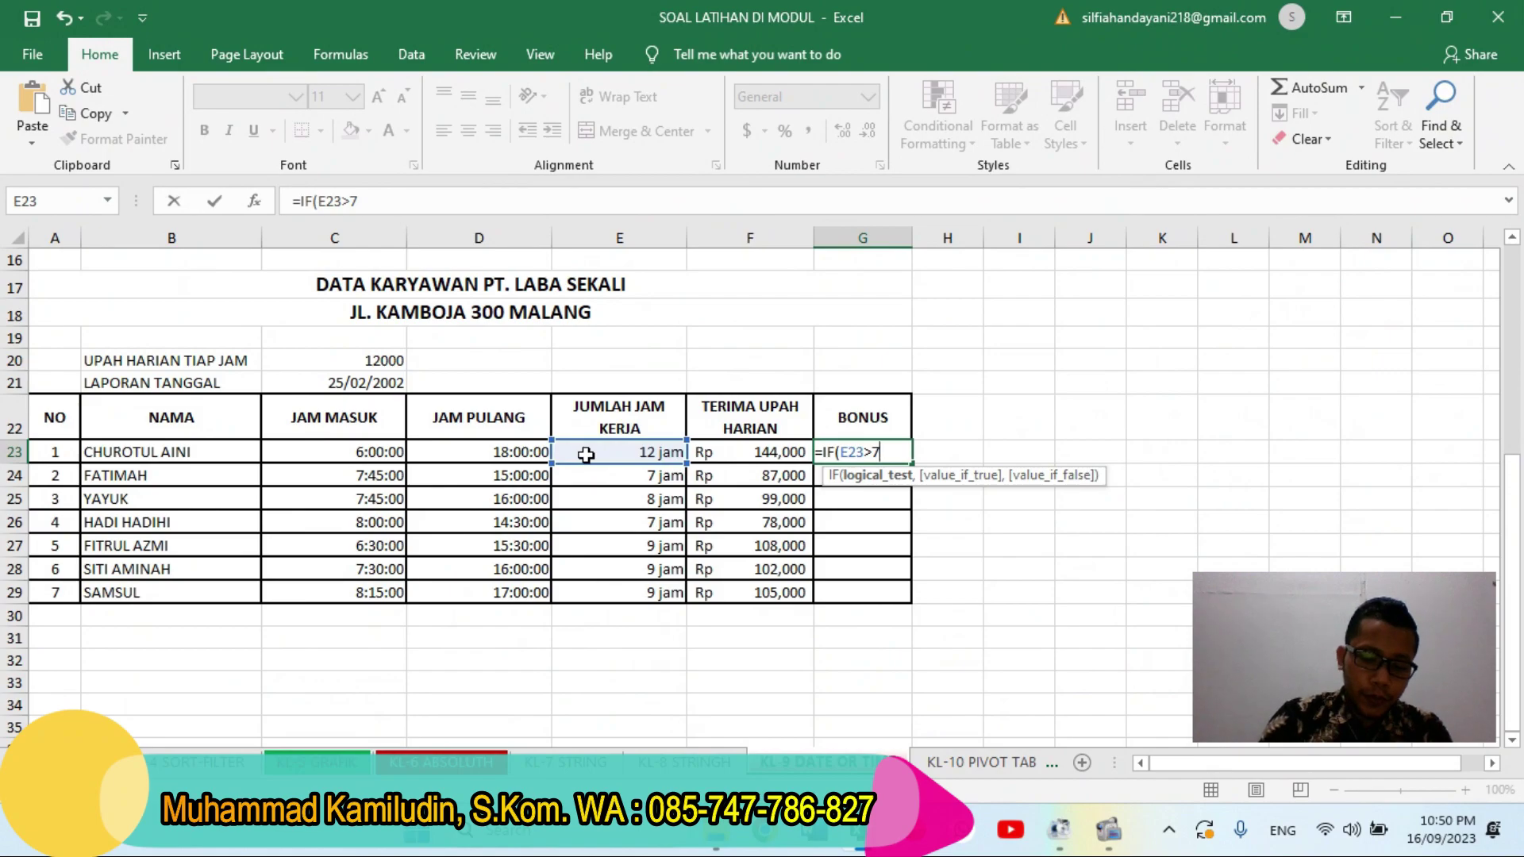
pyautogui.write(',"ma')
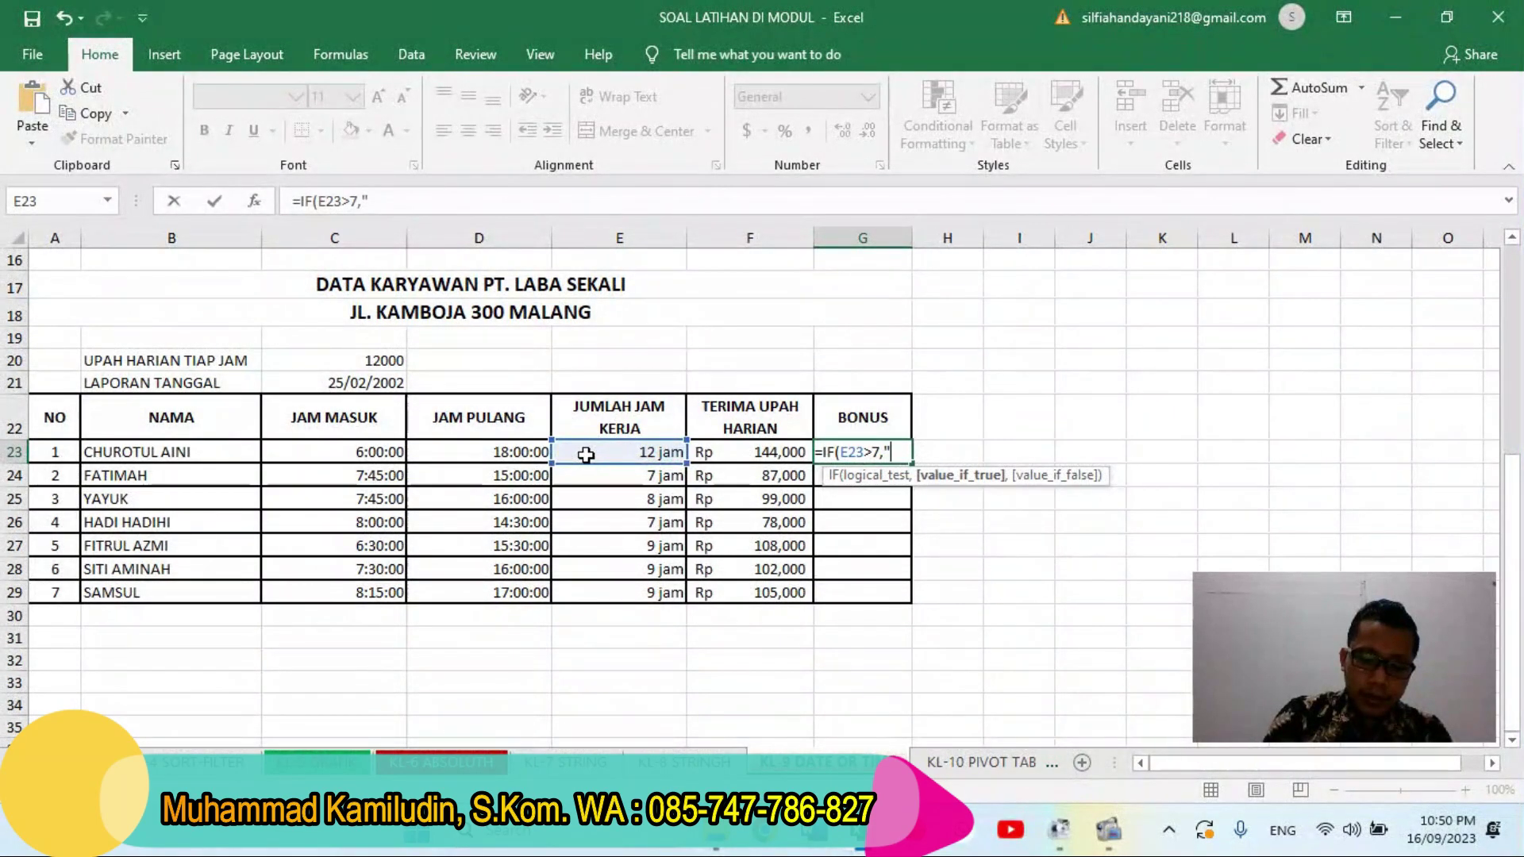
pyautogui.write('kan')
pyautogui.press('BackSpace')
pyautogui.press('BackSpace')
pyautogui.press('BackSpace')
pyautogui.press('BackSpace')
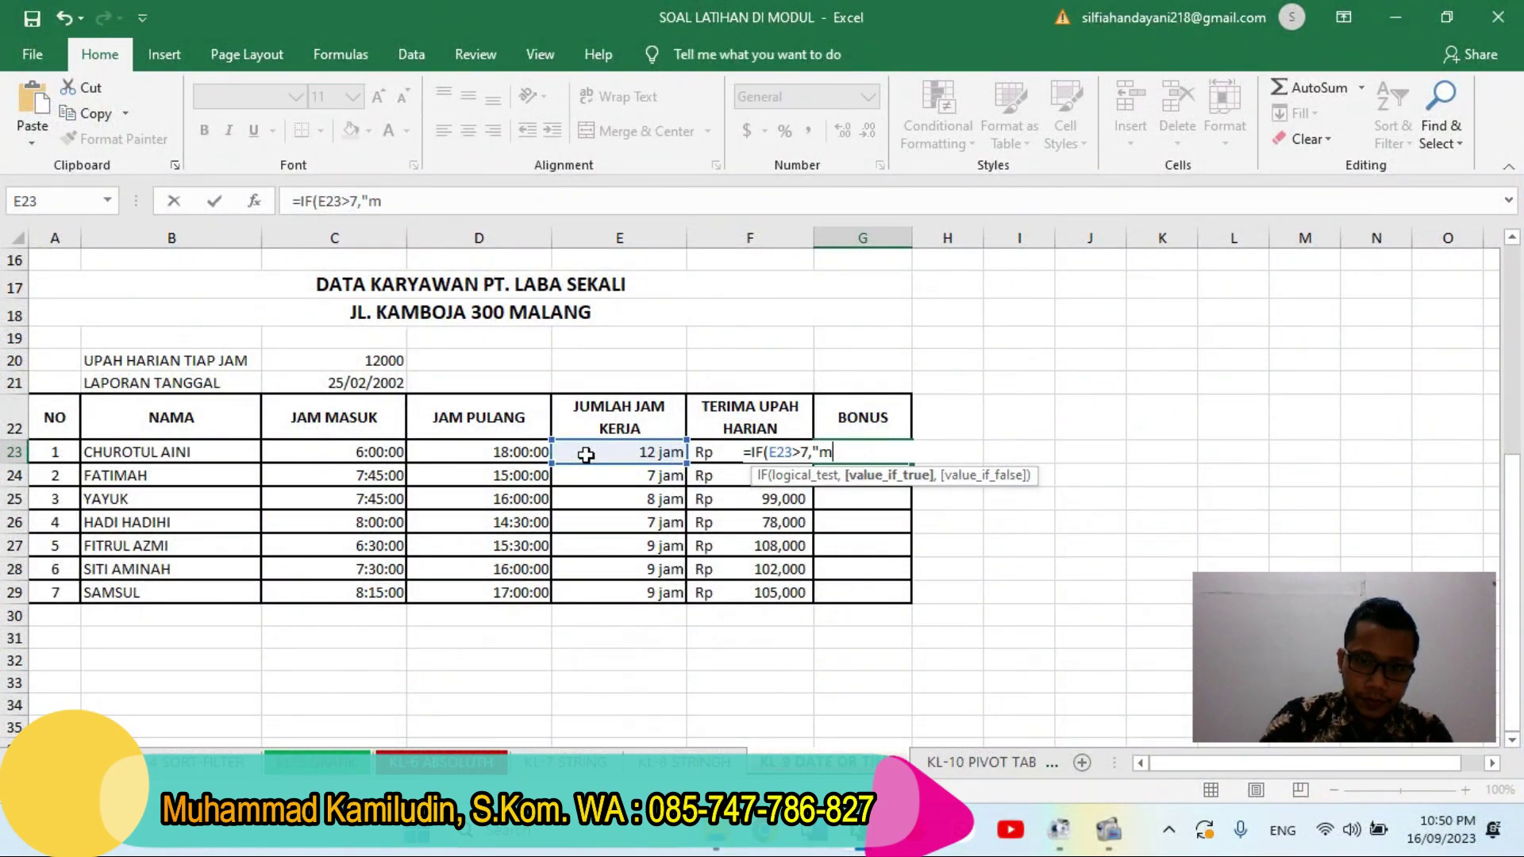
pyautogui.write('MAKAN')
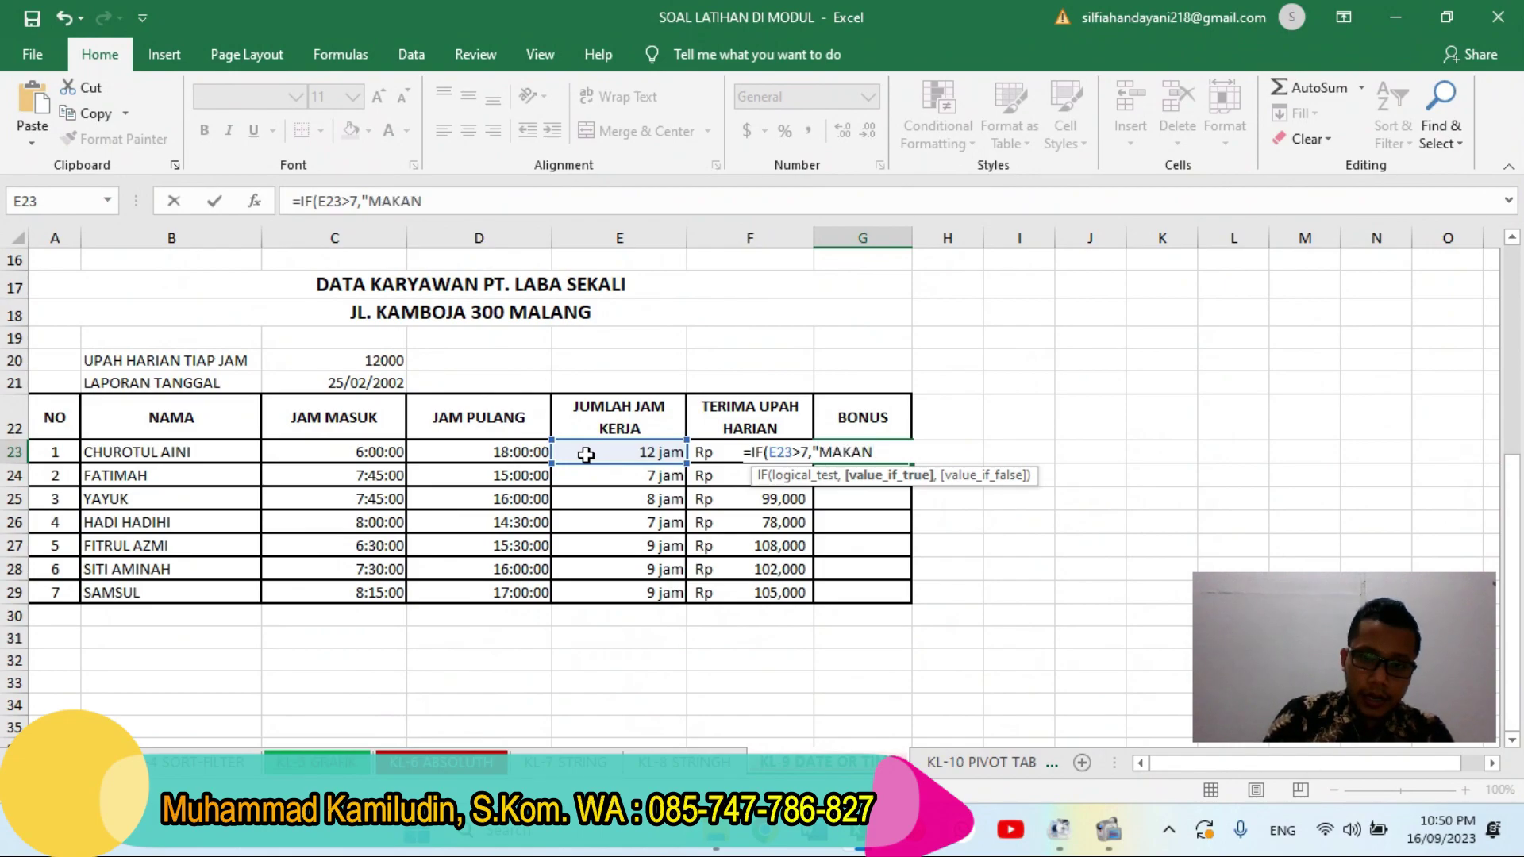
pyautogui.write('",')
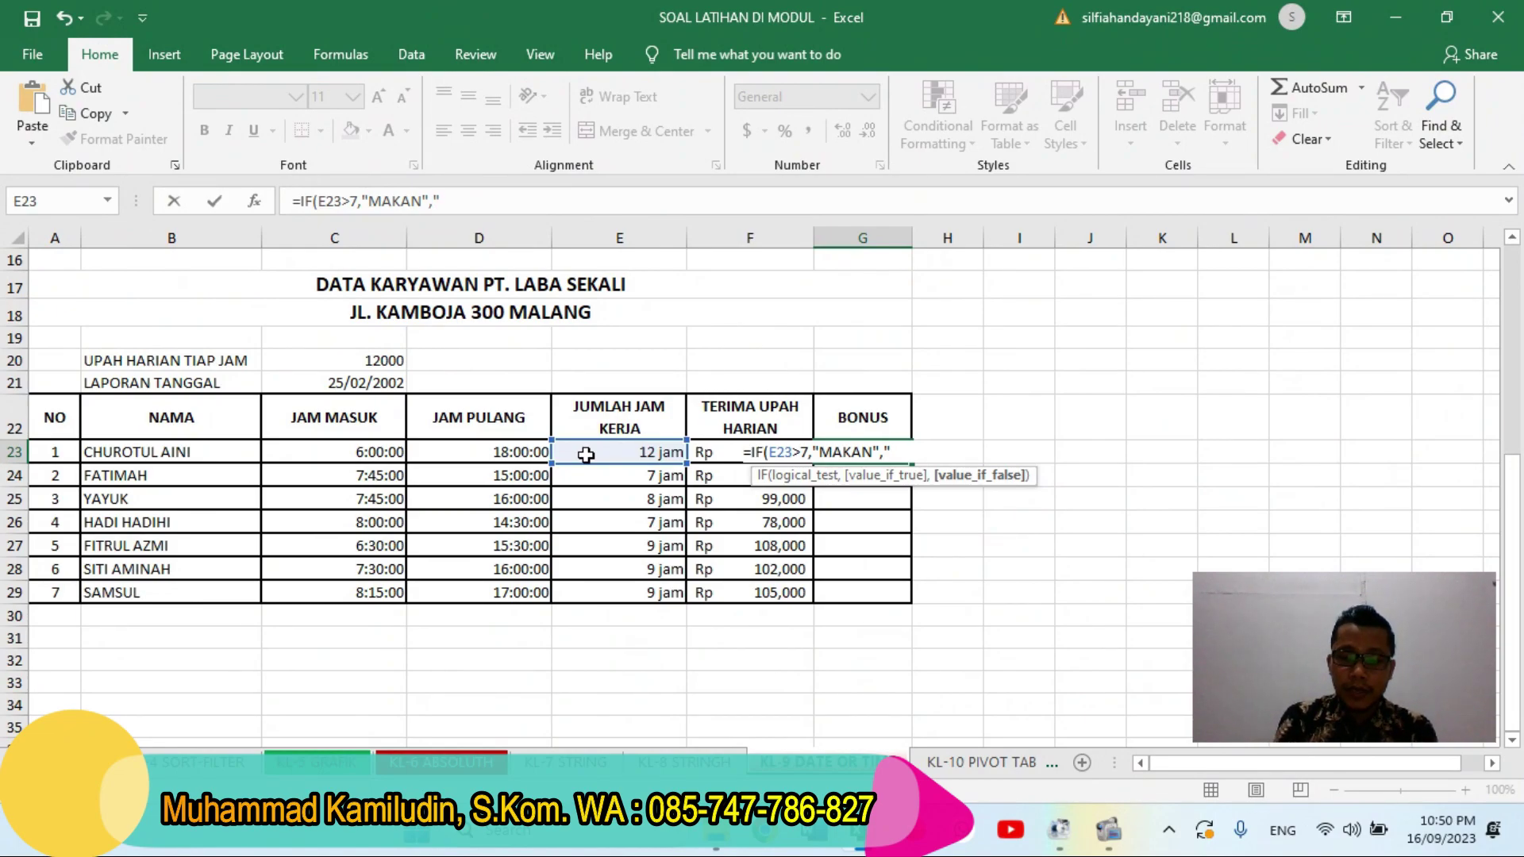
pyautogui.write('DAK ')
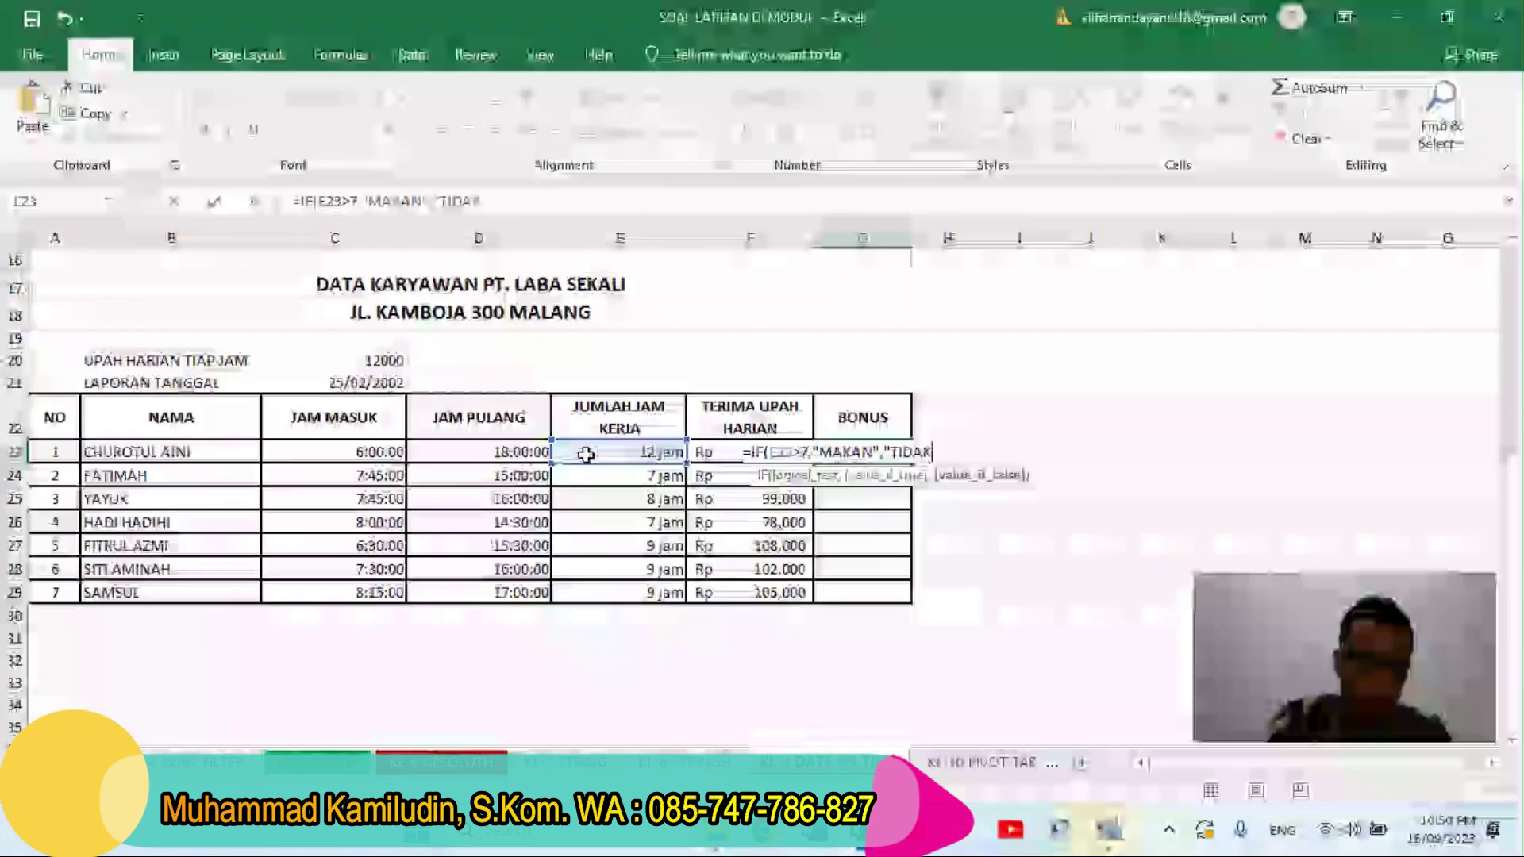
pyautogui.write('DAPAT MAKAN')
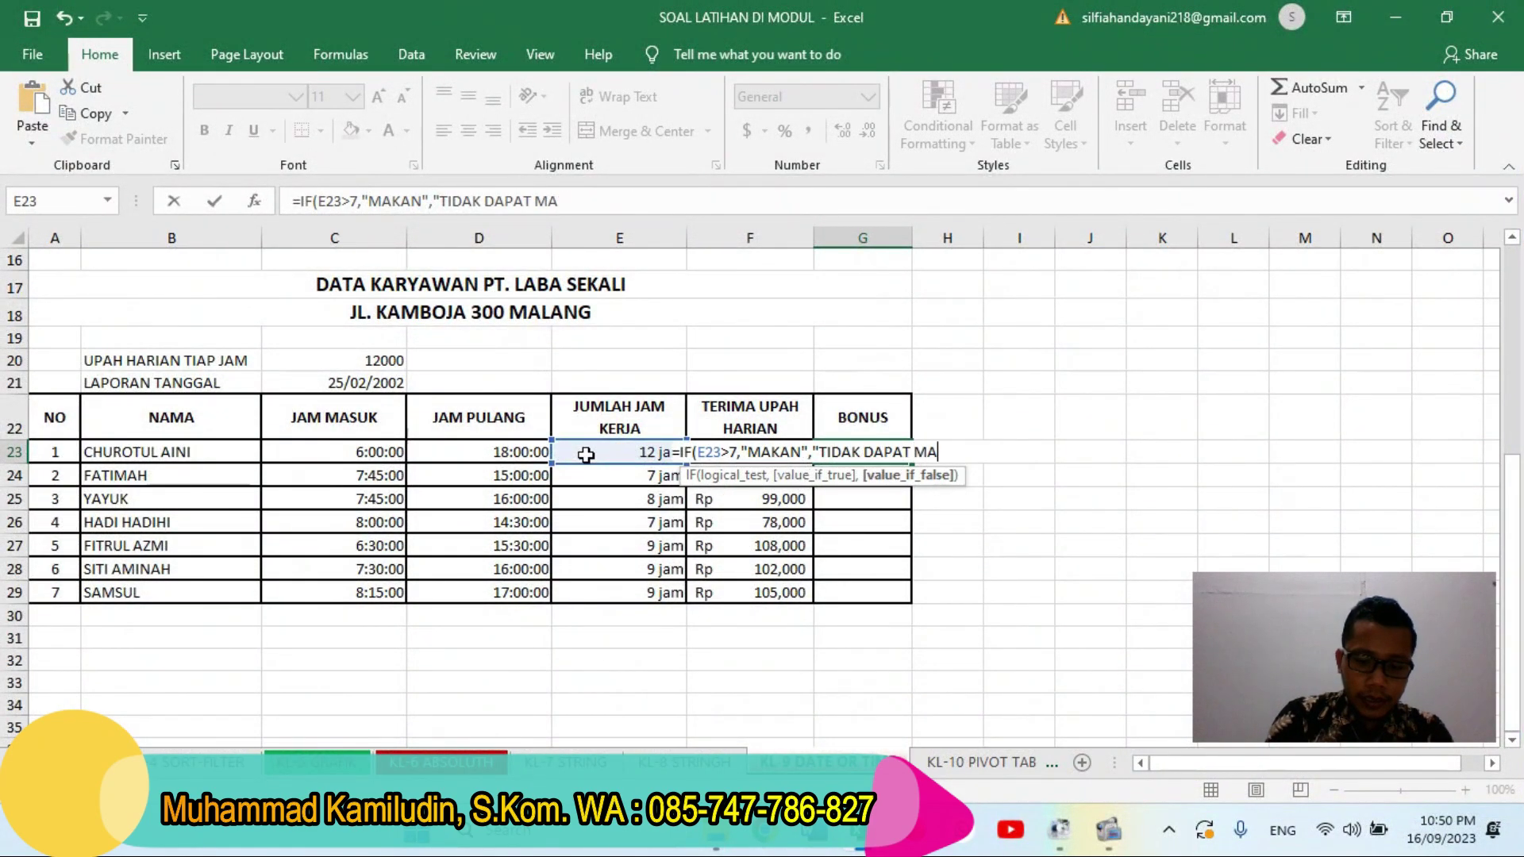
pyautogui.press('BackSpace')
pyautogui.press('BackSpace')
pyautogui.press('BackSpace')
pyautogui.press('BackSpace')
pyautogui.press('BackSpace')
pyautogui.press('BackSpace')
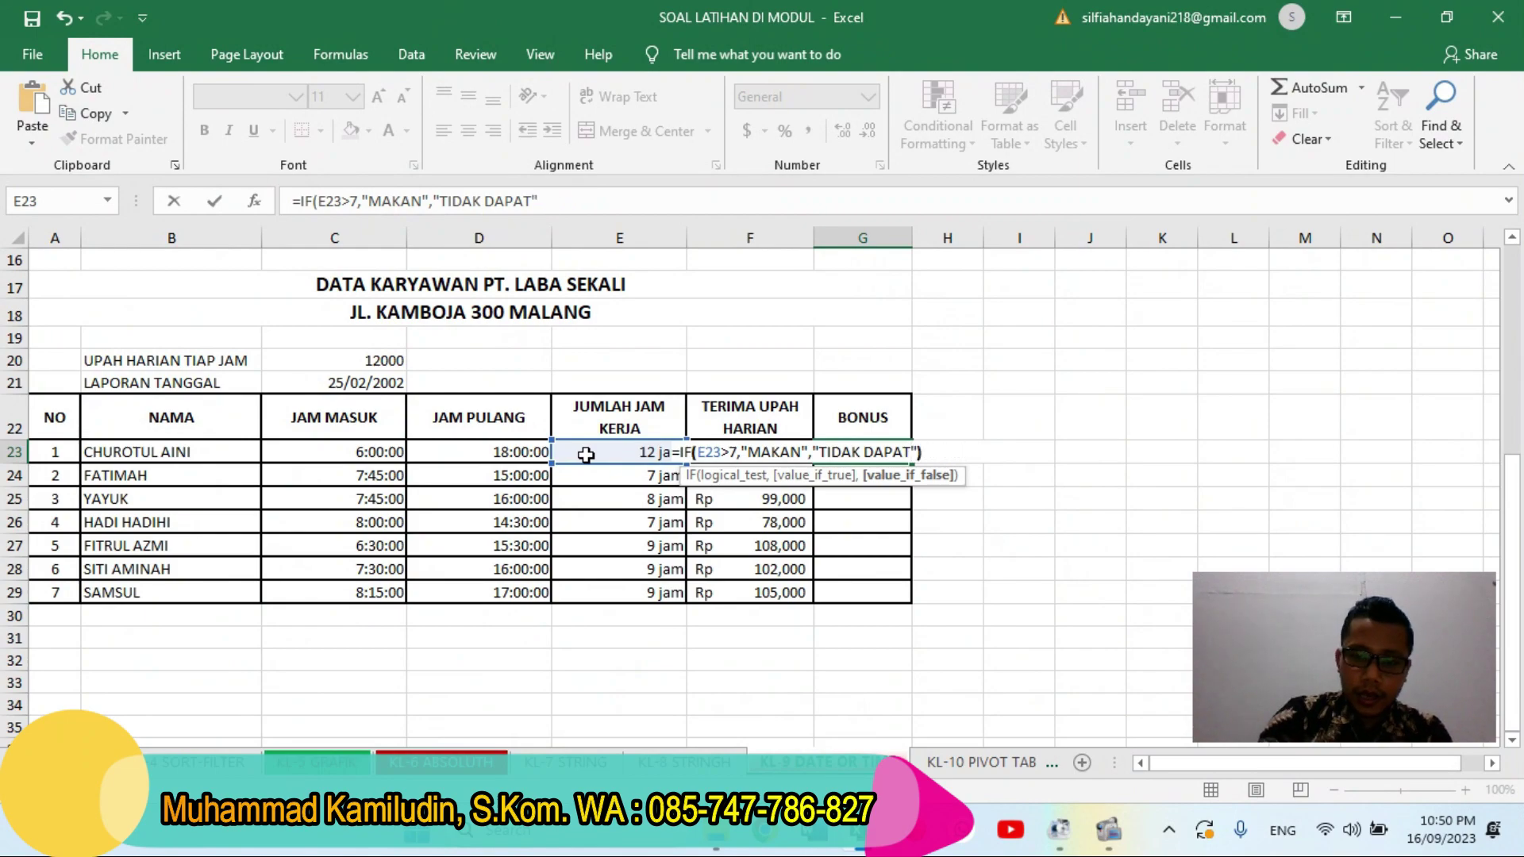
pyautogui.write('")')
pyautogui.press('Return')
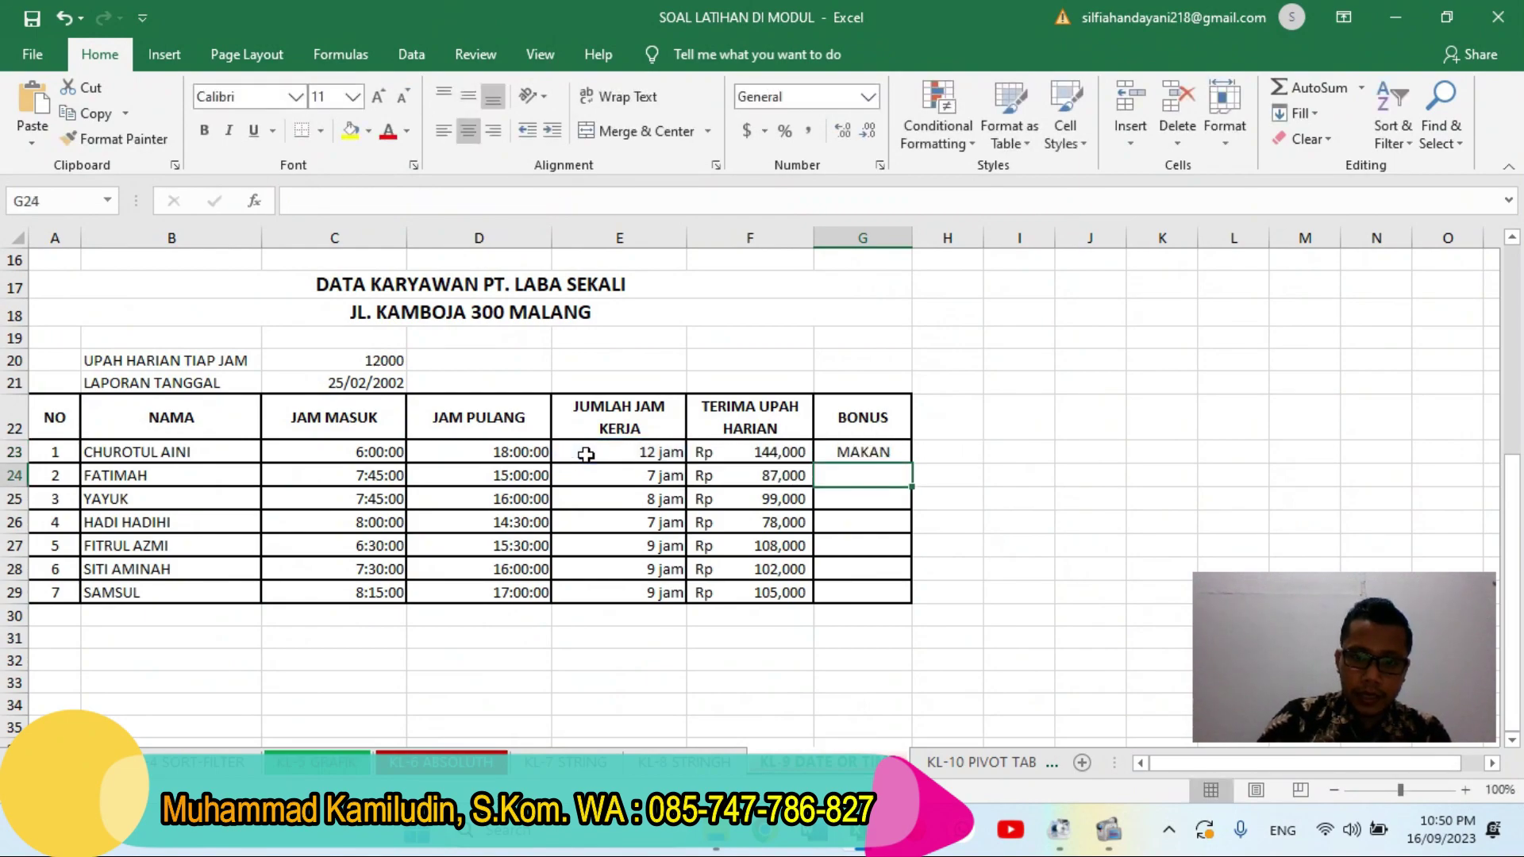
# - Fill the bonus formula in G23 down through G29 and auto-fit the width of column G
pyautogui.click(873, 455)
pyautogui.doubleClick(913, 463)
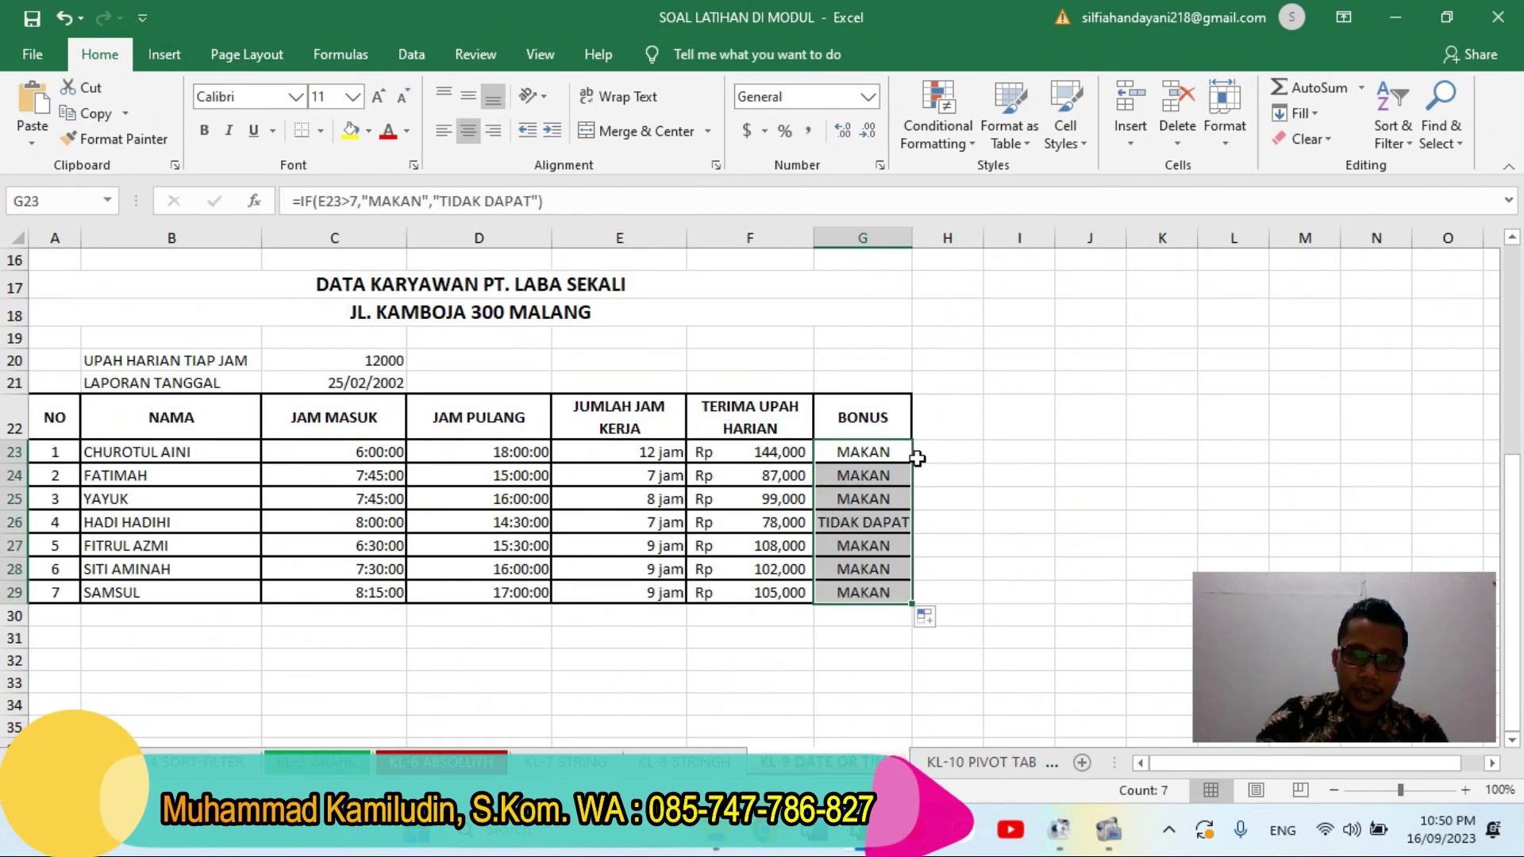
pyautogui.doubleClick(912, 237)
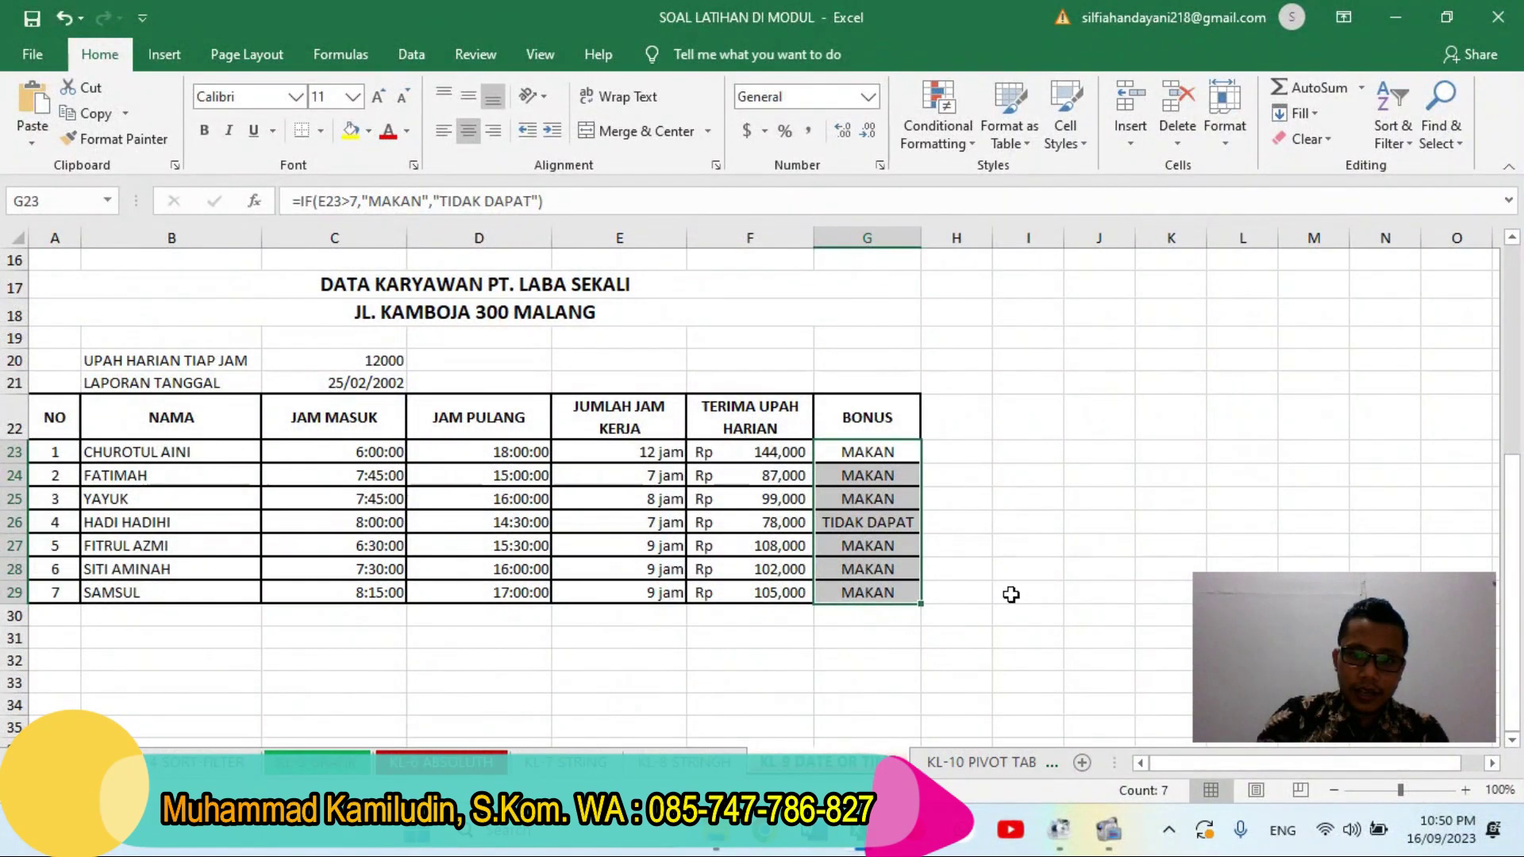
pyautogui.click(986, 544)
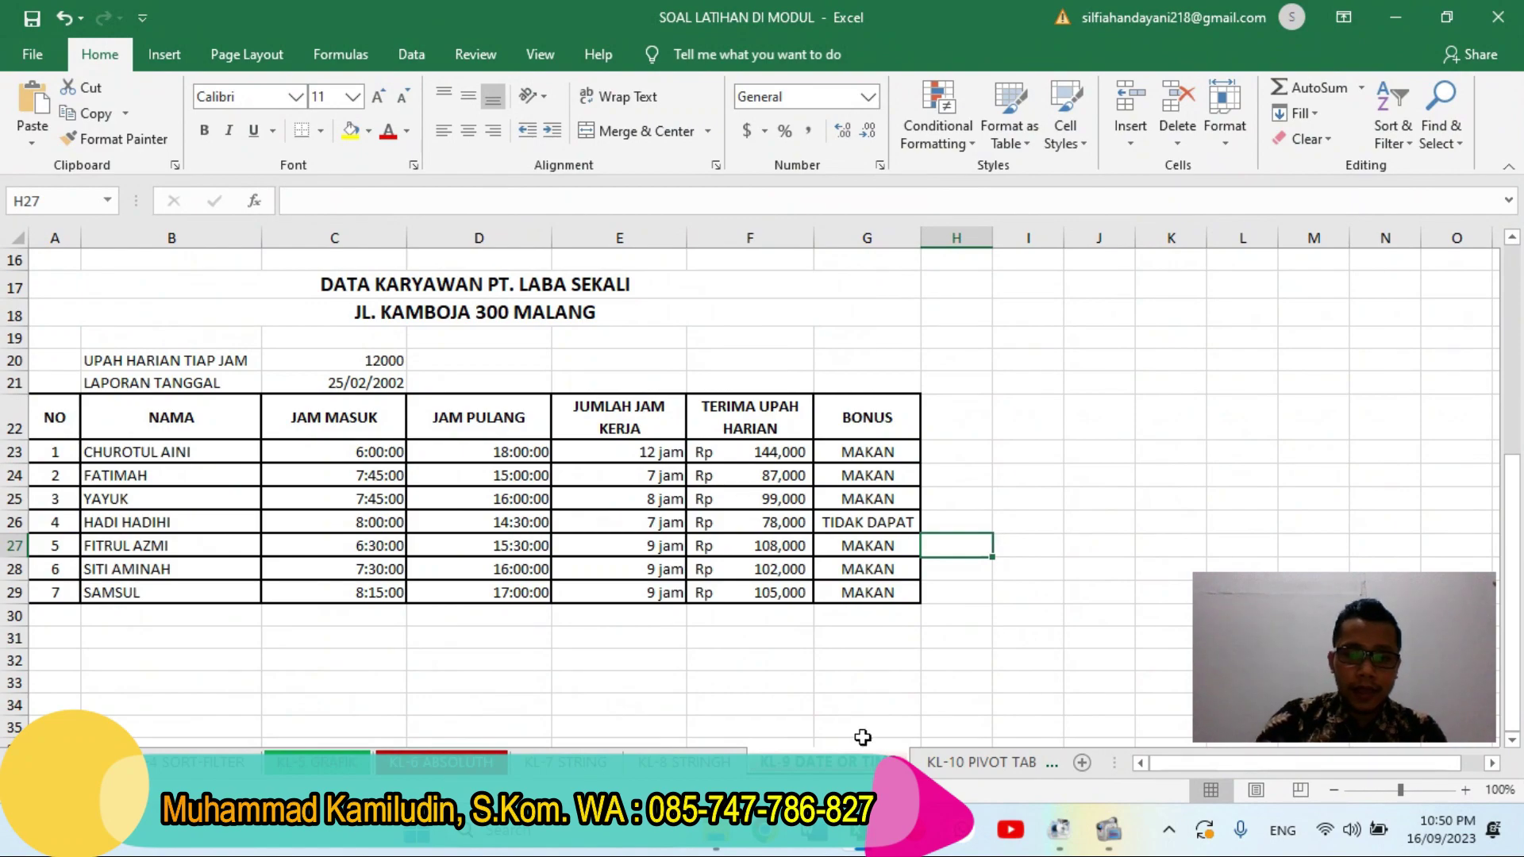
# - Compare the unrounded working hours in E24 and E26 by applying the General format to both cells, and undo the format change
pyautogui.click(679, 483)
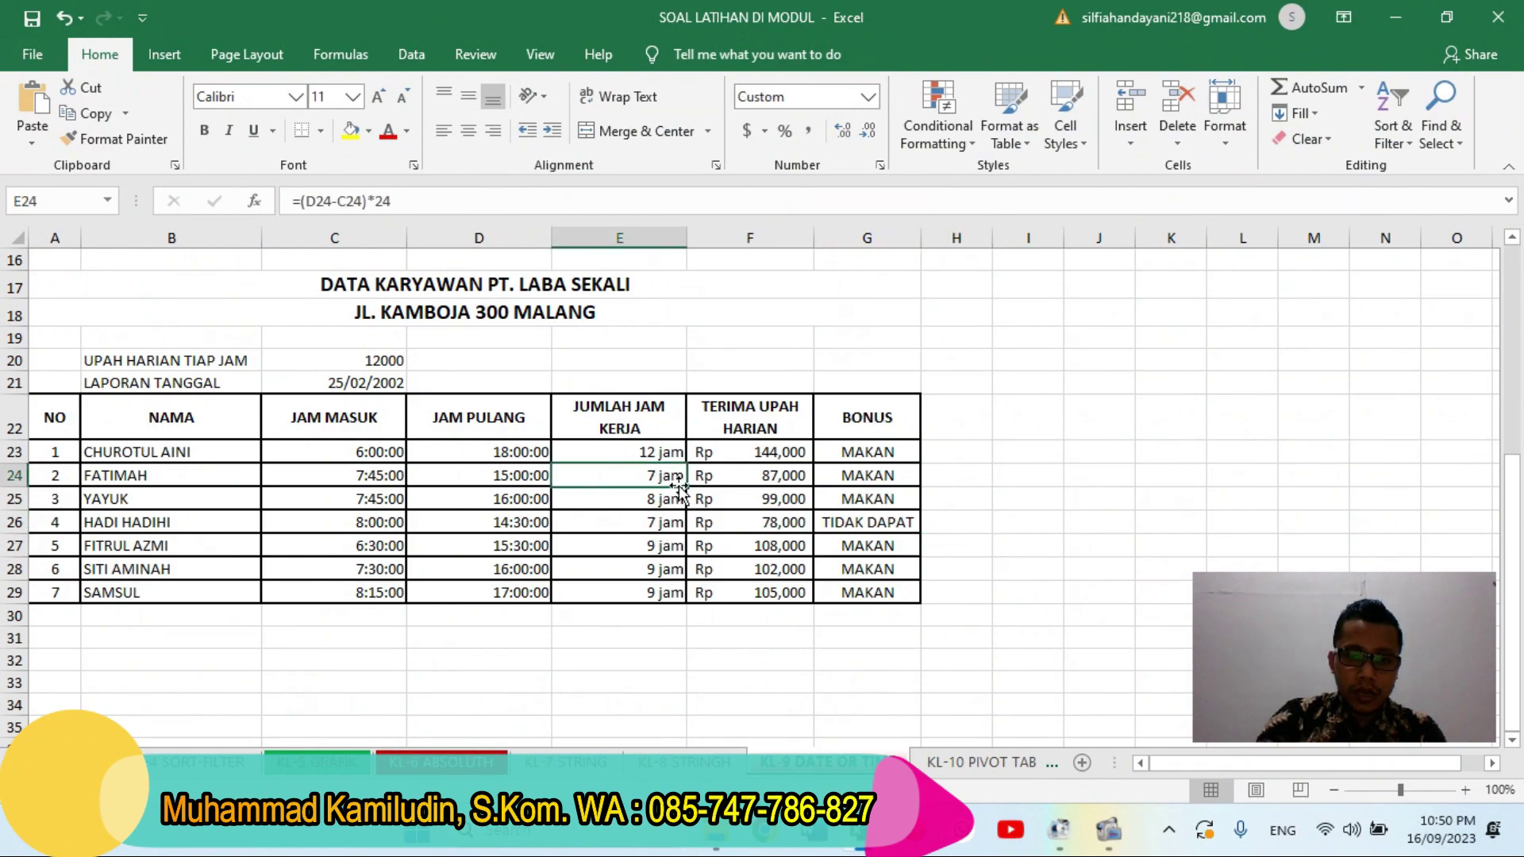
pyautogui.click(858, 543)
pyautogui.click(848, 517)
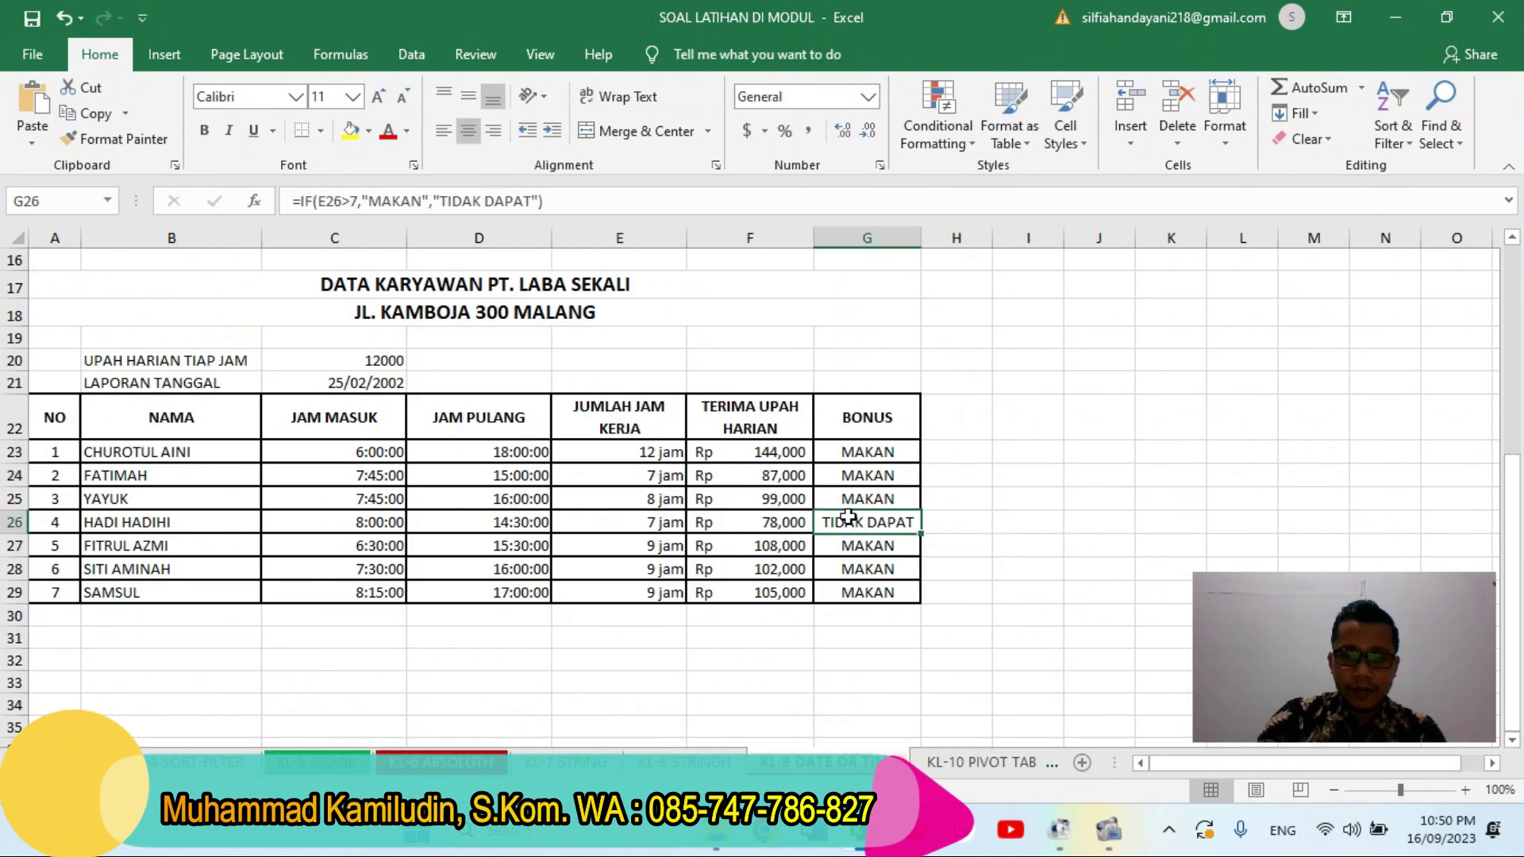
pyautogui.click(665, 481)
pyautogui.keyDown('ctrl'); pyautogui.click(679, 528); pyautogui.keyUp('ctrl')
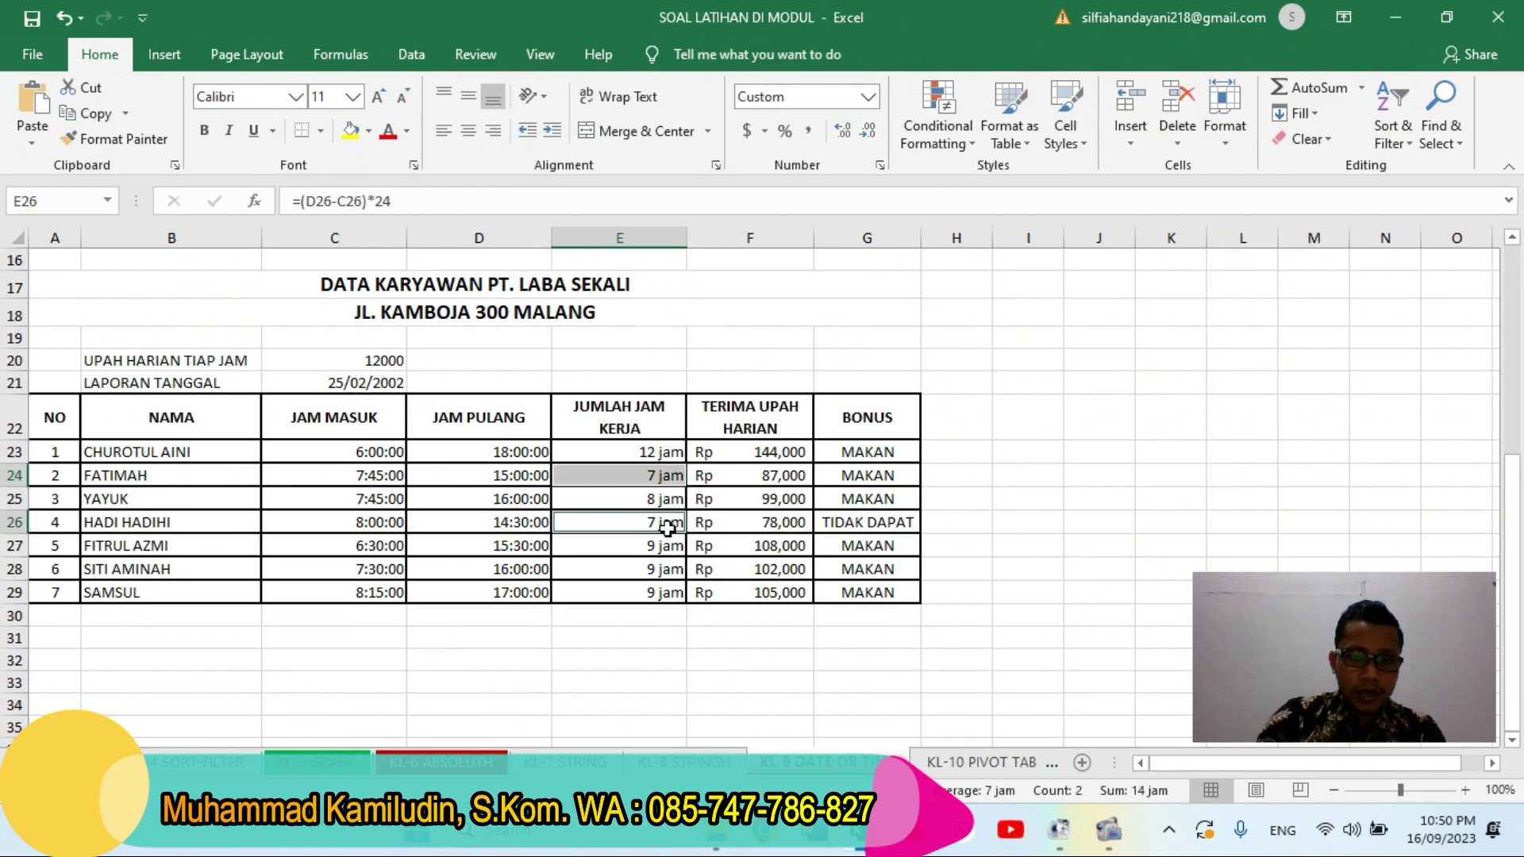
pyautogui.click(865, 99)
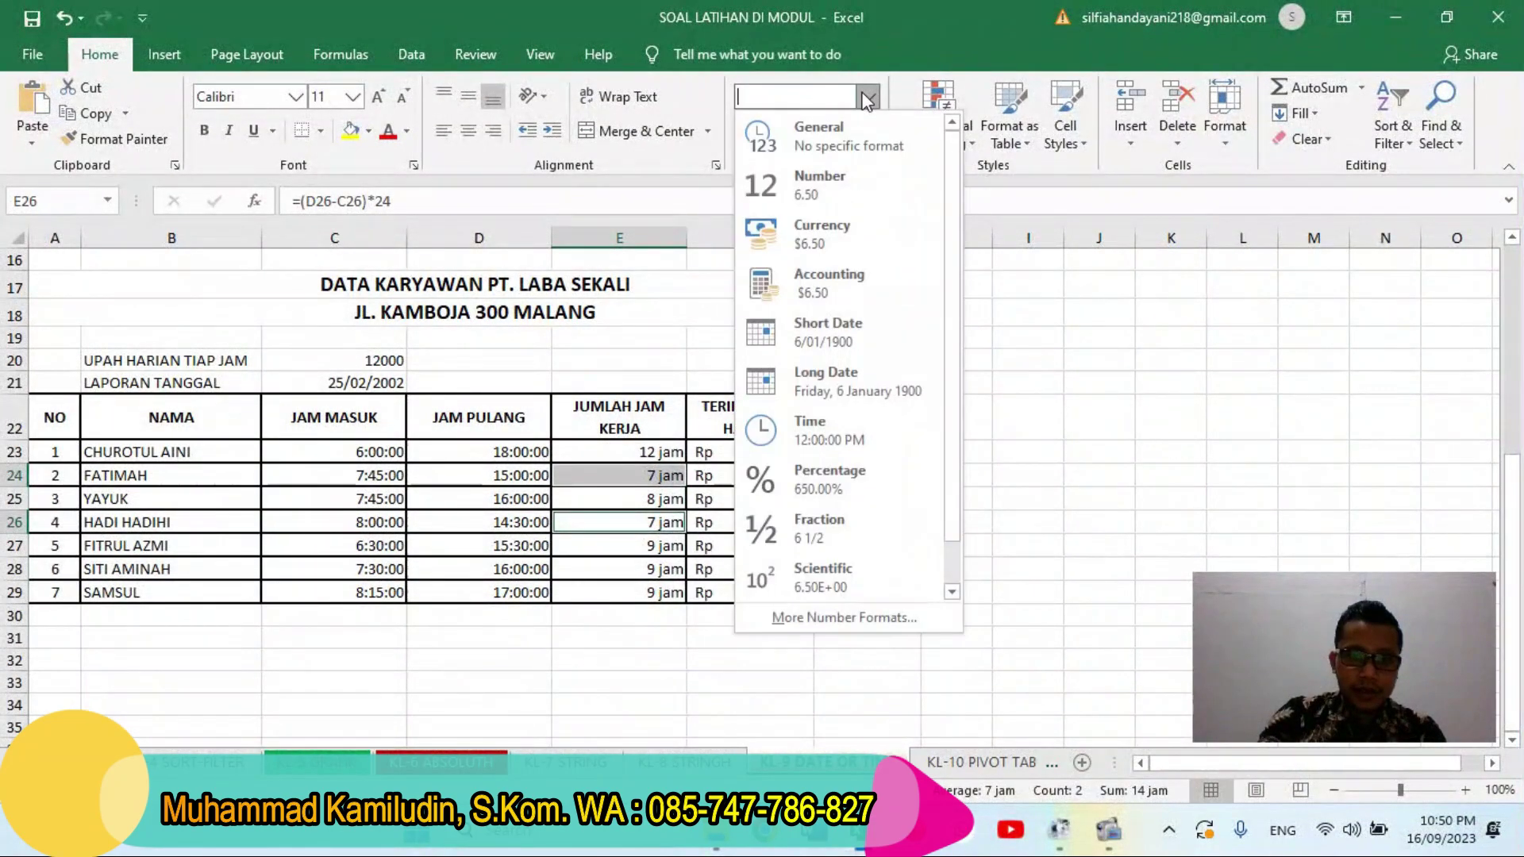
pyautogui.click(843, 134)
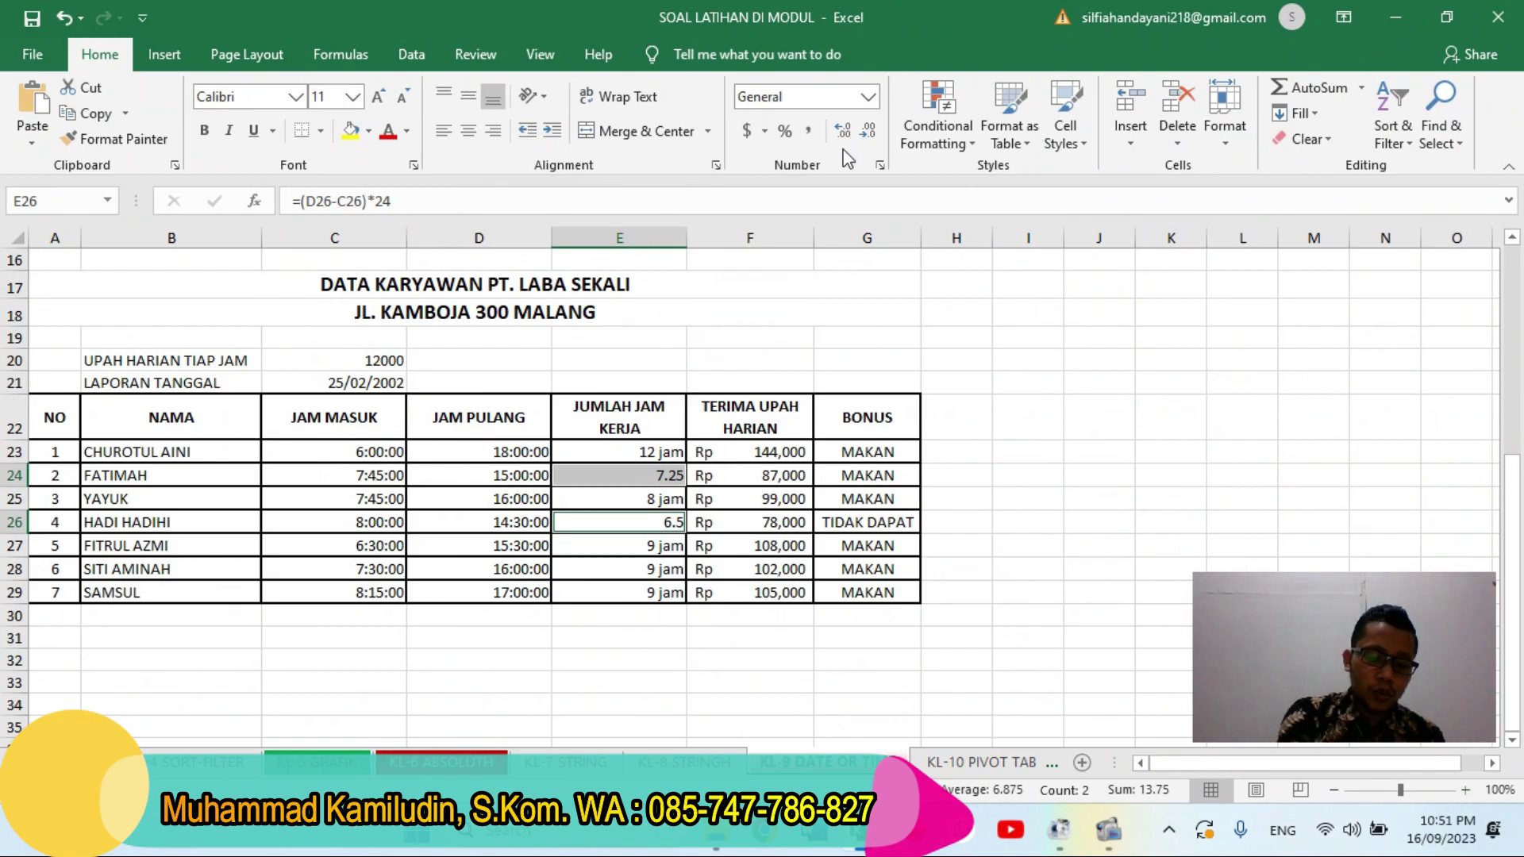
pyautogui.hotkey('ctrl', 'z')
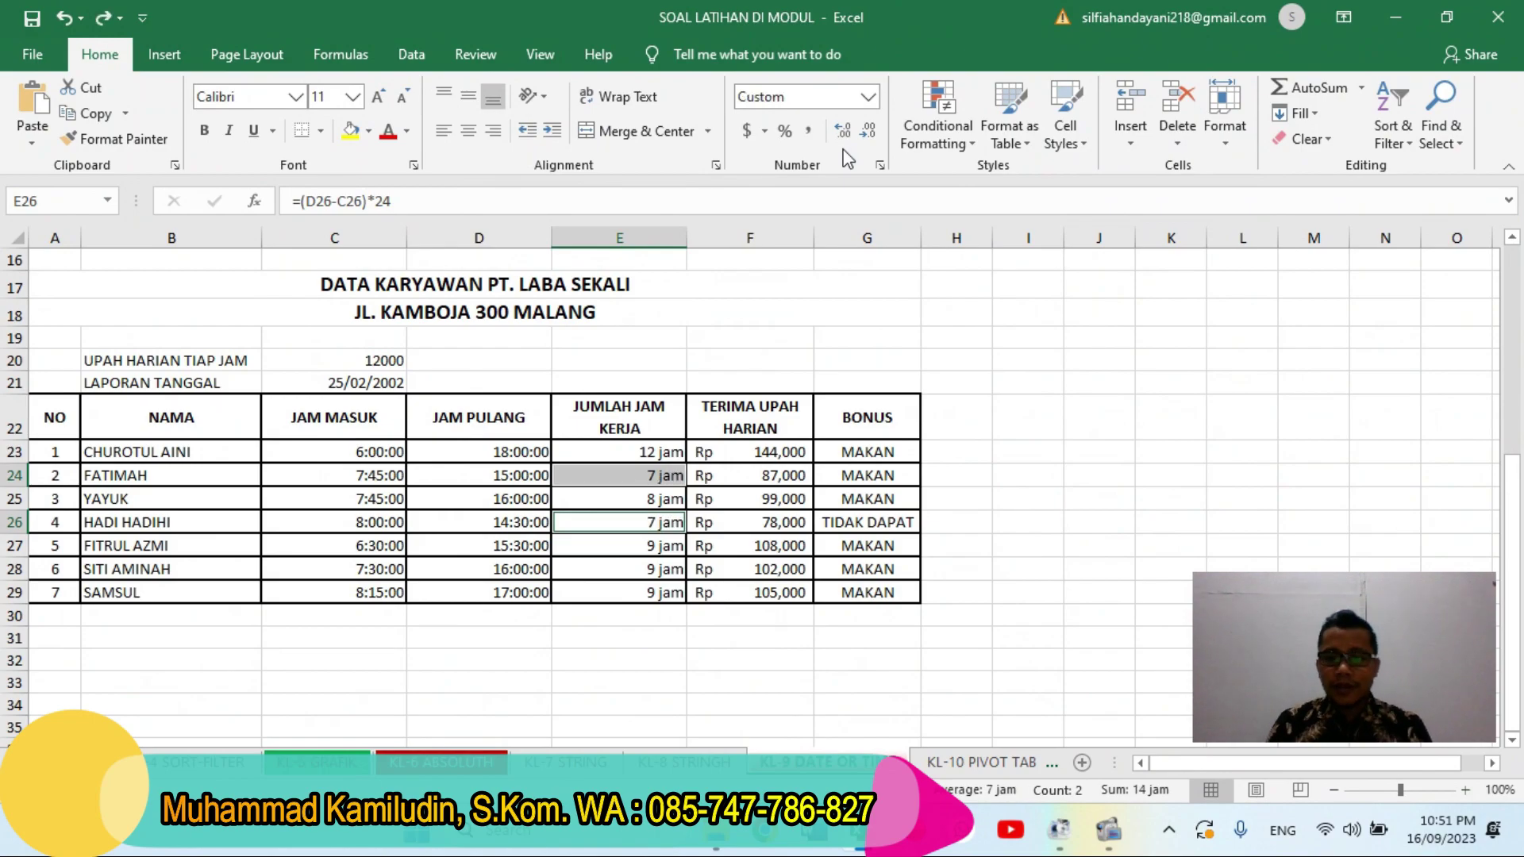